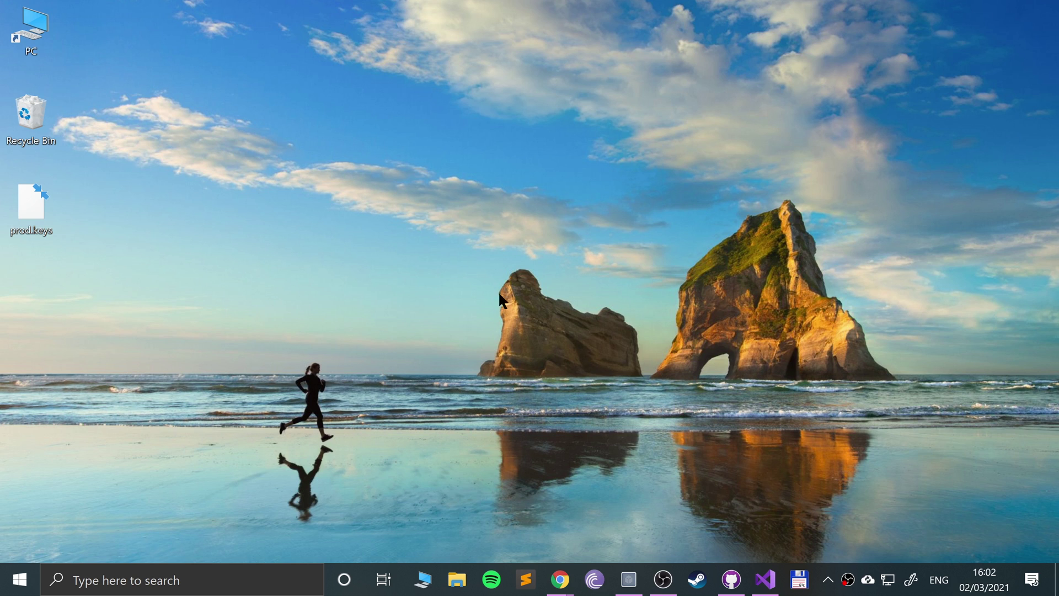
- Search the web for "yuzu" in Chrome and open the Downloads page of the official yuzu-emu.org site
mouse_move(560, 579)
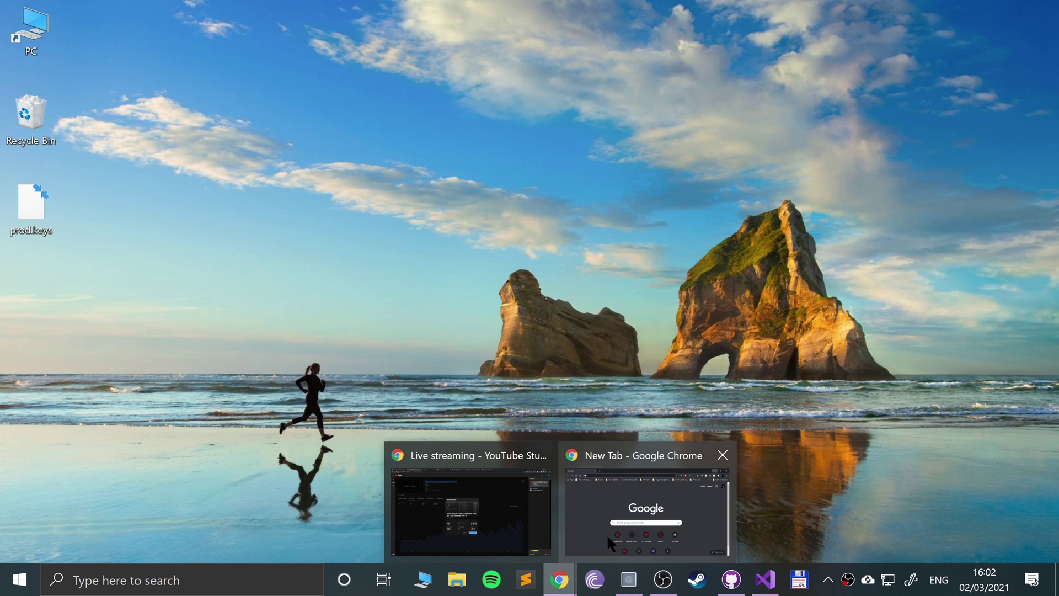
click(609, 543)
text(yuzu)
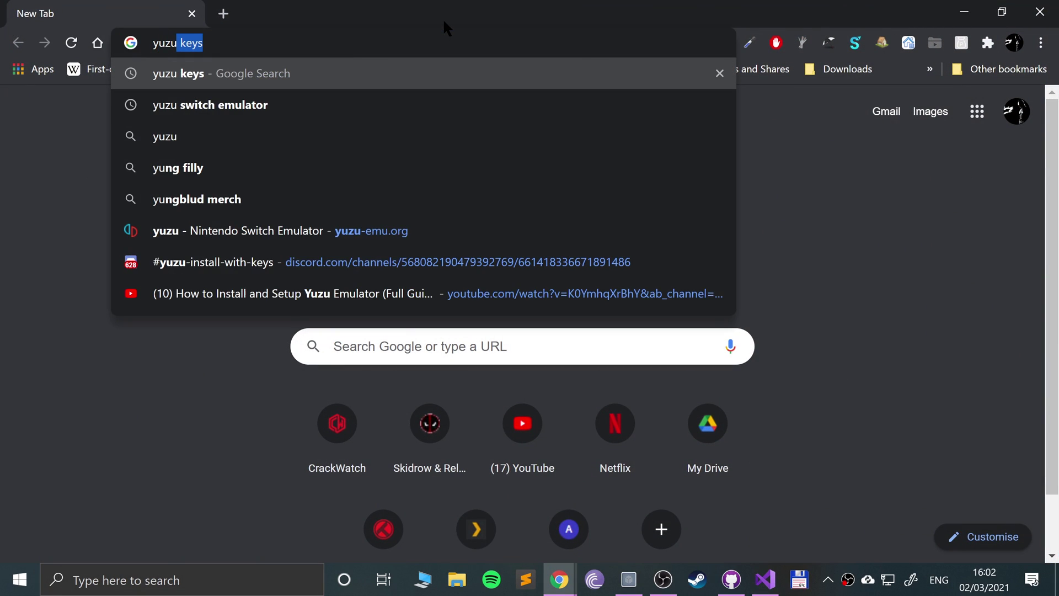
key(Delete)
key(Return)
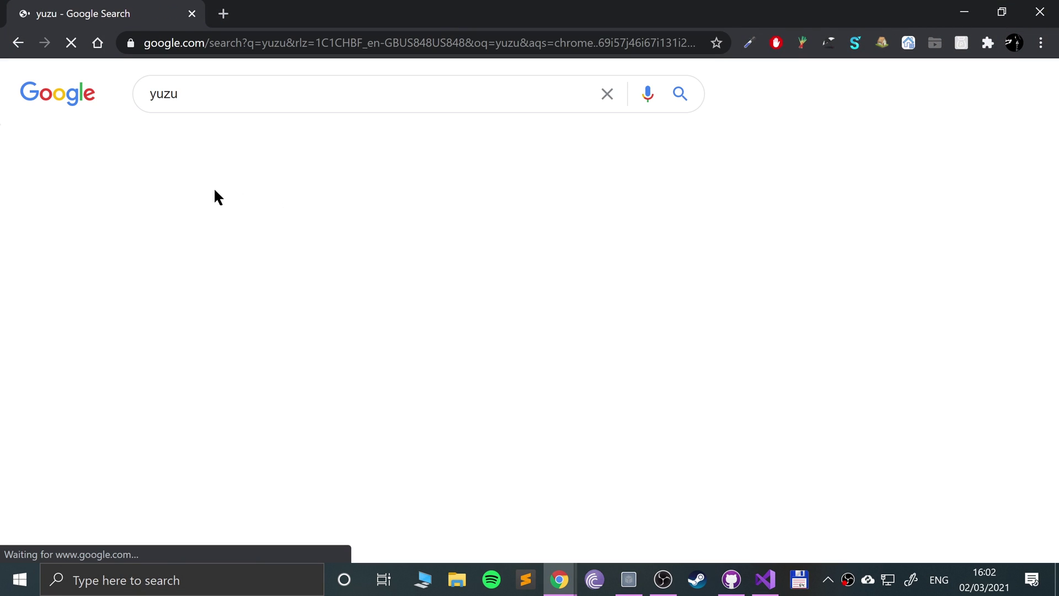
click(211, 230)
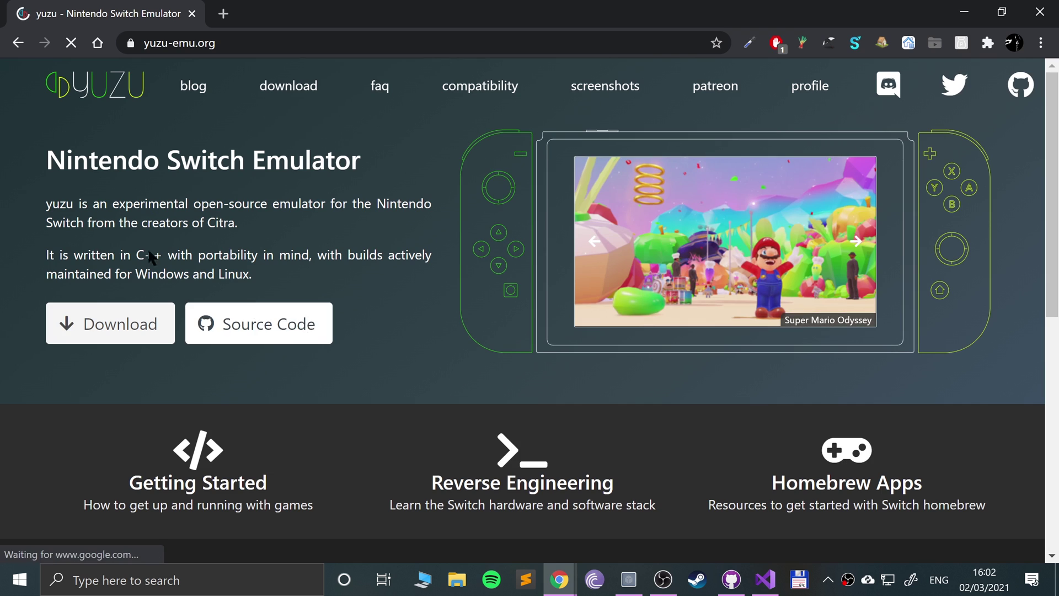
click(123, 335)
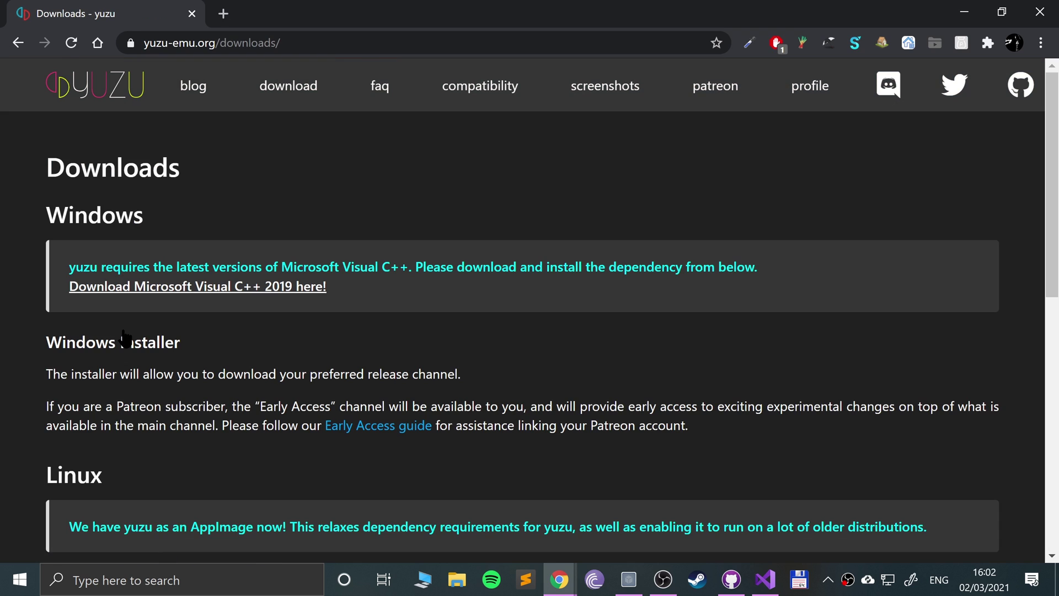
- Start downloading the Microsoft Visual C++ 2019 package from the Windows section and cancel the download
scroll(303, 331, down, 1)
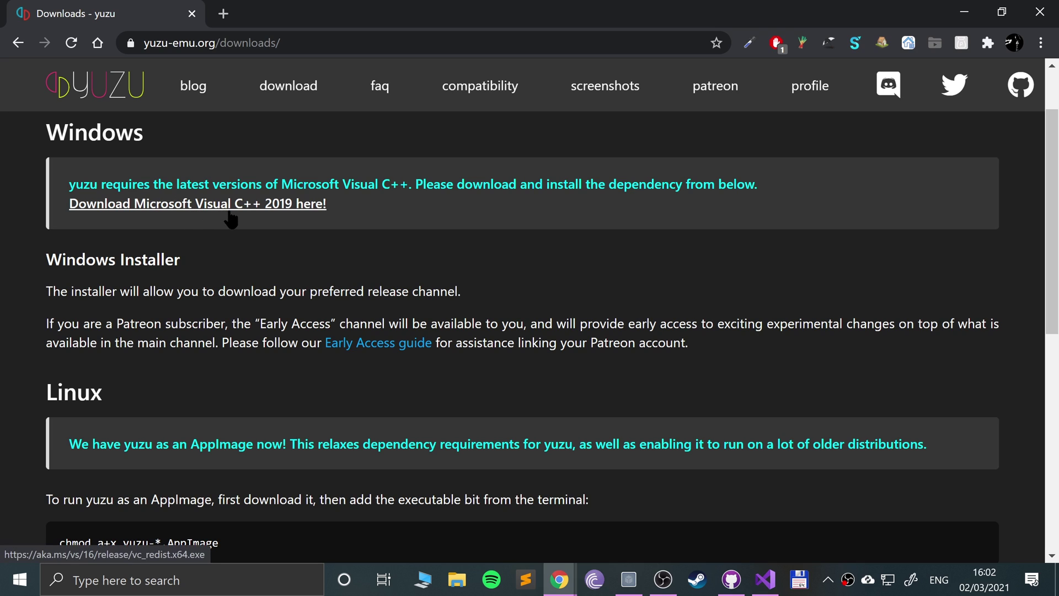
click(273, 209)
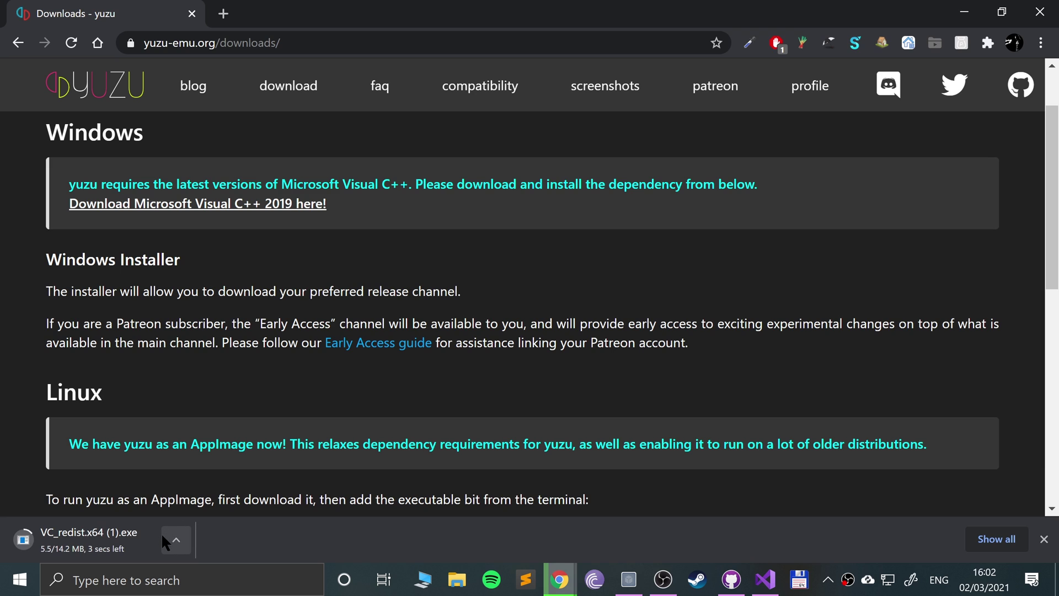
click(165, 539)
click(190, 512)
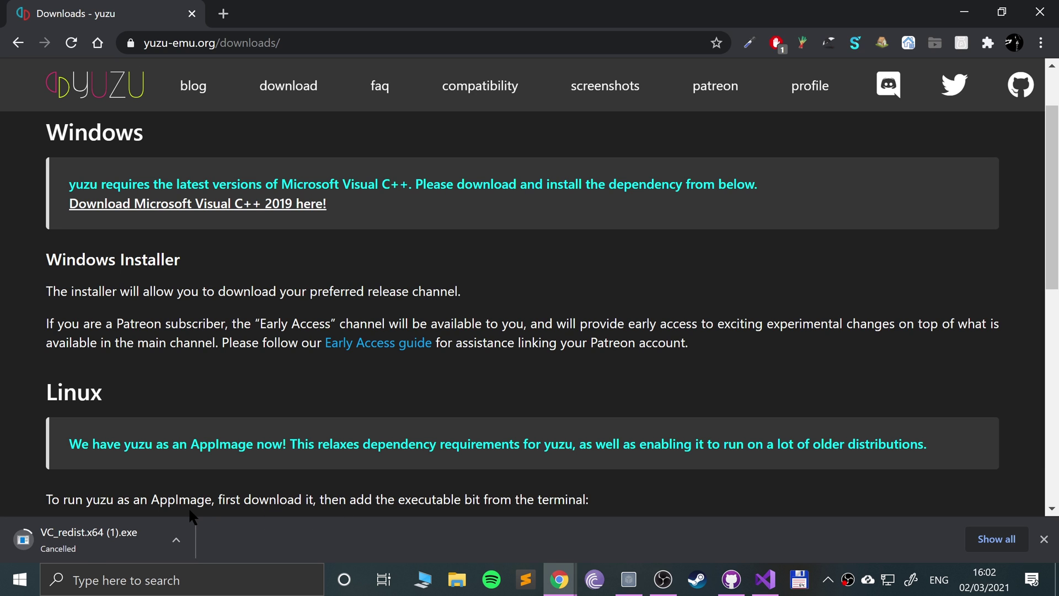
- Start downloading the yuzu installer for Windows x64 and cancel the download
scroll(331, 436, down, 3)
scroll(355, 414, up, 3)
scroll(510, 387, down, 7)
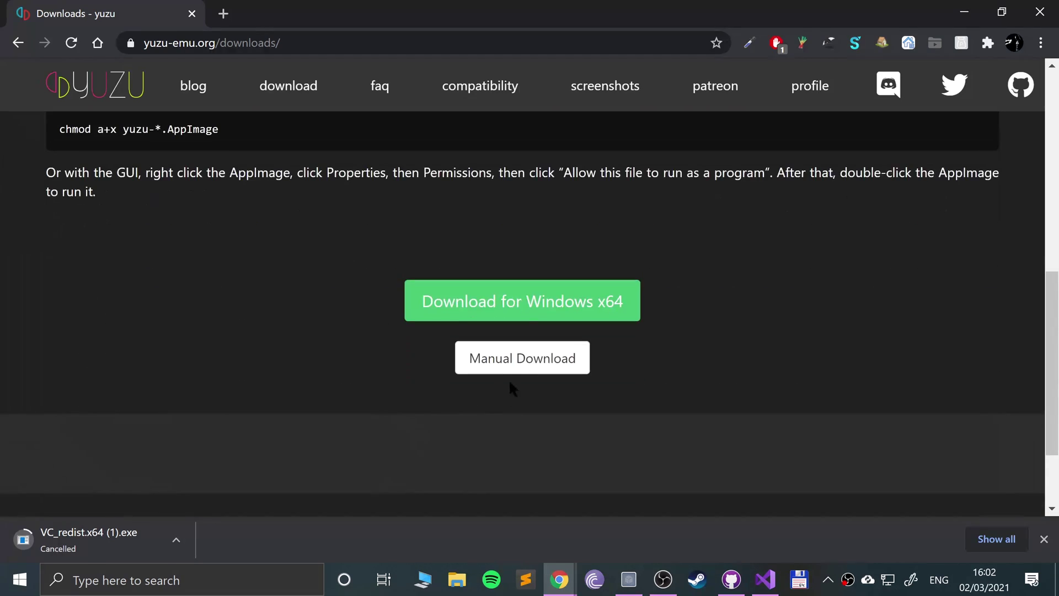
click(517, 309)
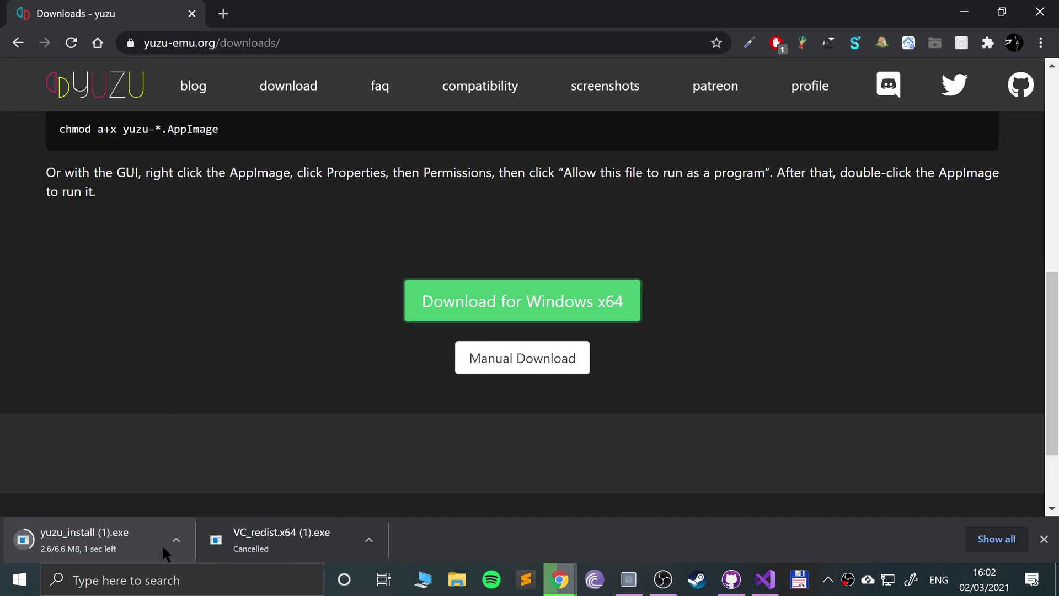
click(177, 538)
click(196, 507)
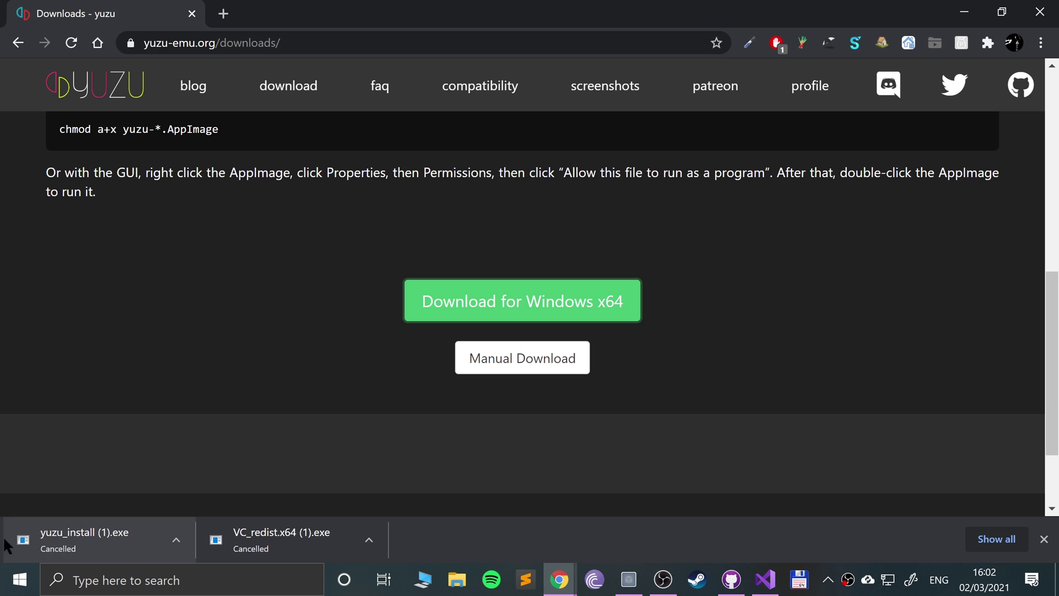
scroll(648, 446, up, 8)
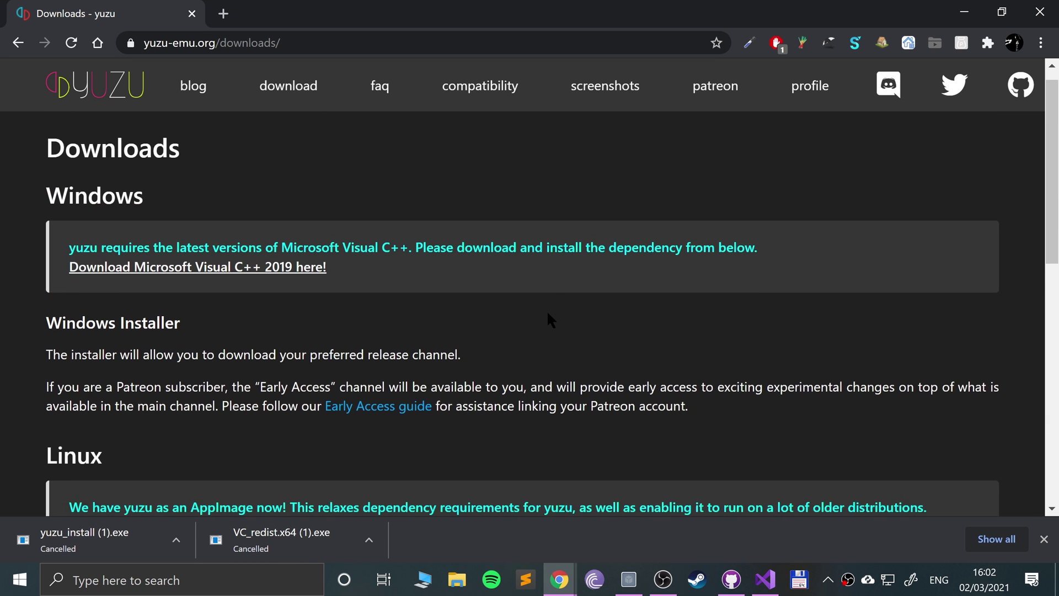
scroll(547, 315, down, 8)
scroll(501, 290, up, 9)
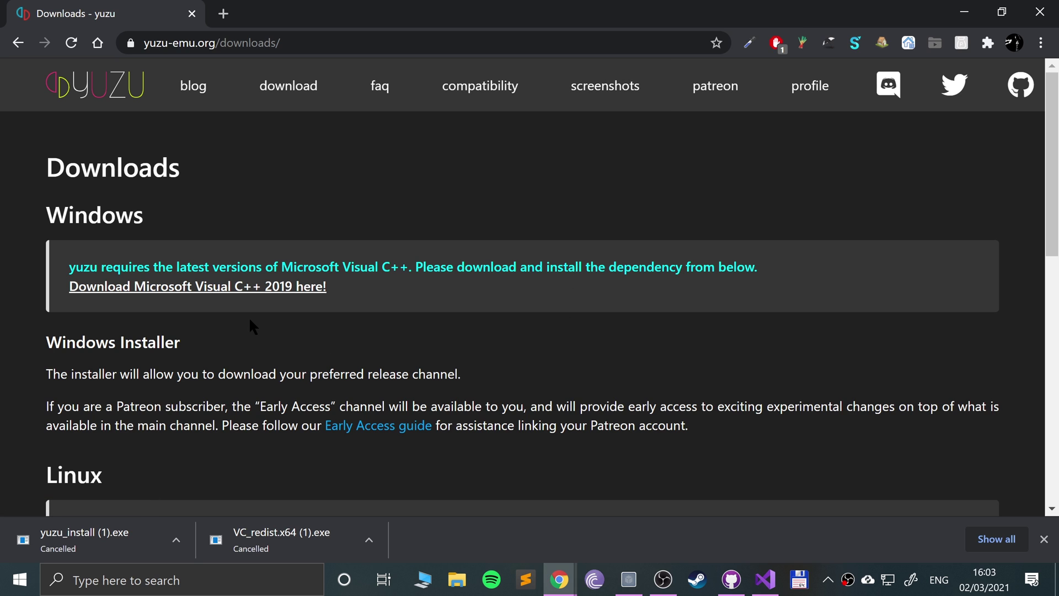
scroll(251, 325, down, 3)
scroll(355, 276, down, 9)
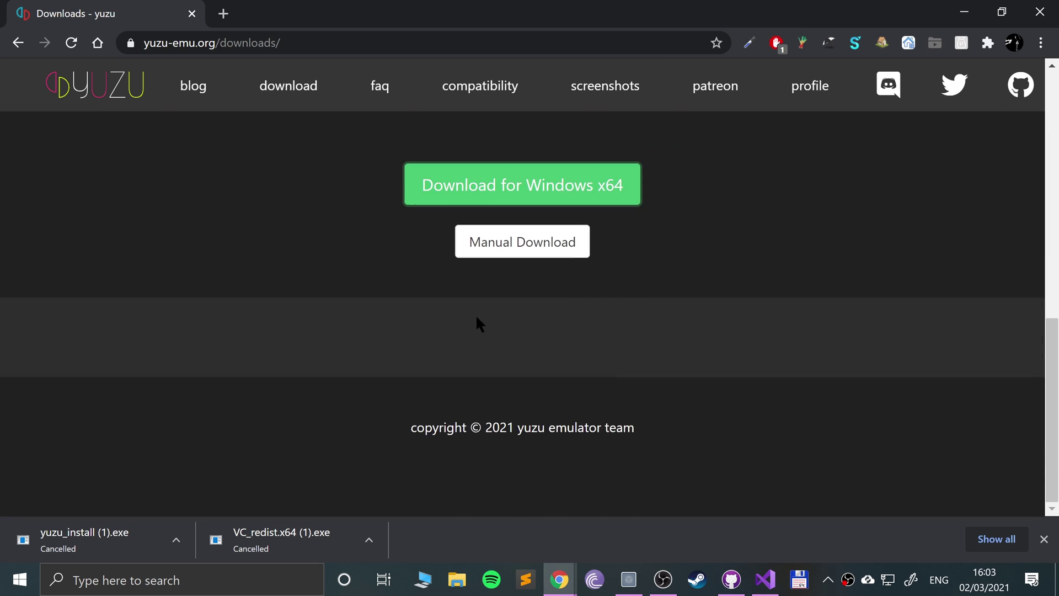
scroll(567, 418, up, 12)
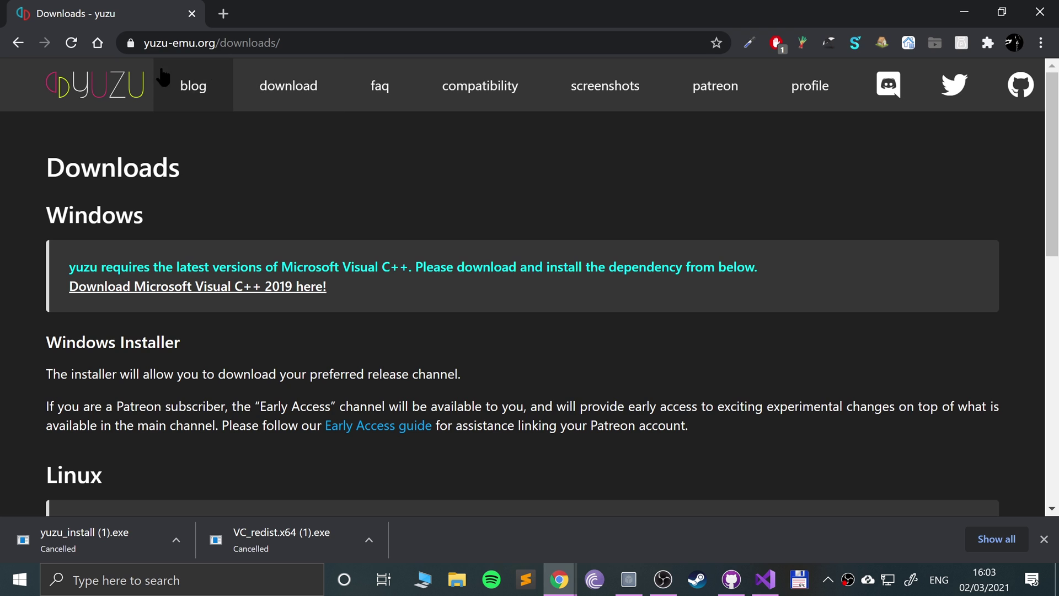
- Open the Quickstart Guide through Getting Started on the yuzu home page and dismiss the browser's download bar
click(127, 82)
scroll(331, 326, down, 5)
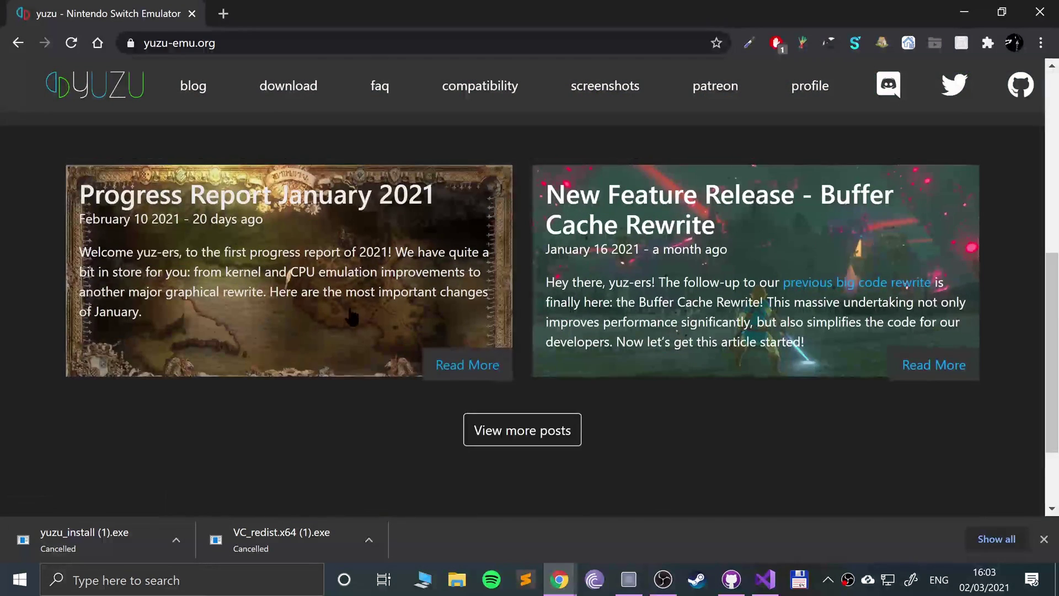
scroll(351, 317, up, 4)
click(187, 290)
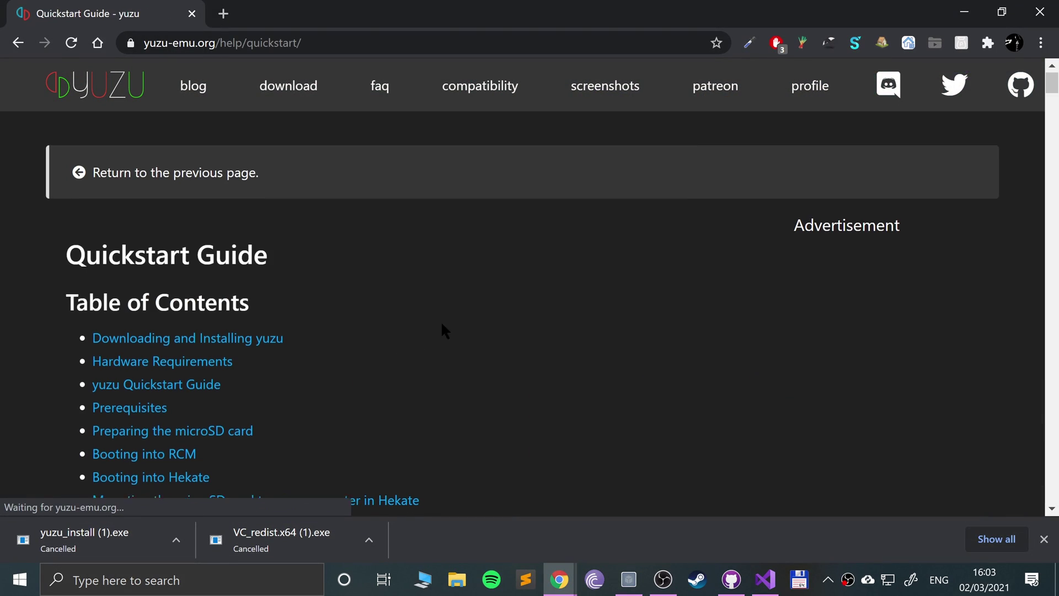
scroll(444, 329, down, 4)
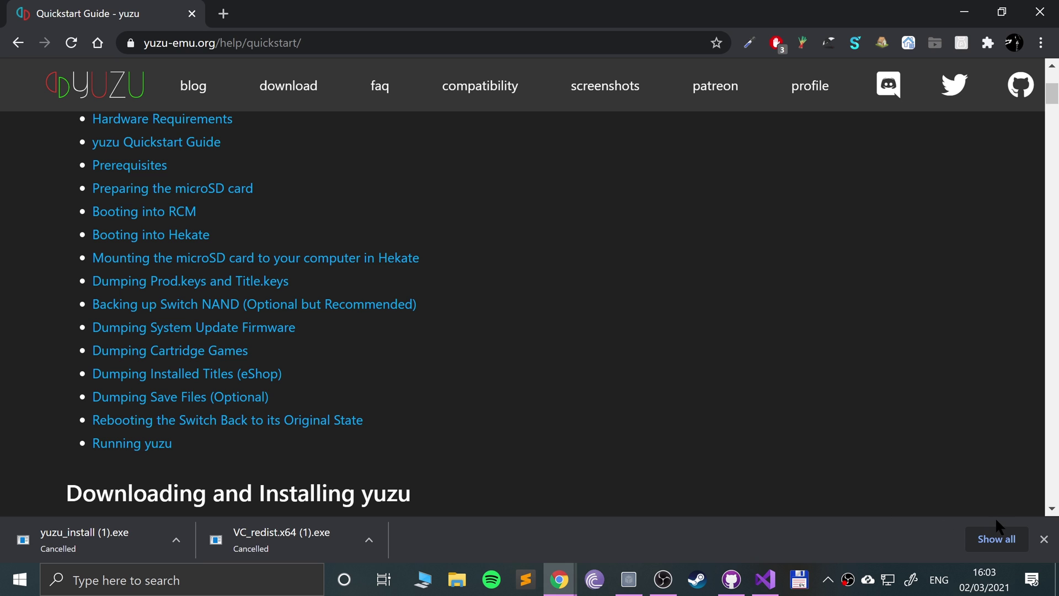
click(1043, 539)
- Examine the guide's Hardware Requirements section for the CPU, GPU, RAM and OpenGL/Vulkan support needed
scroll(485, 328, down, 10)
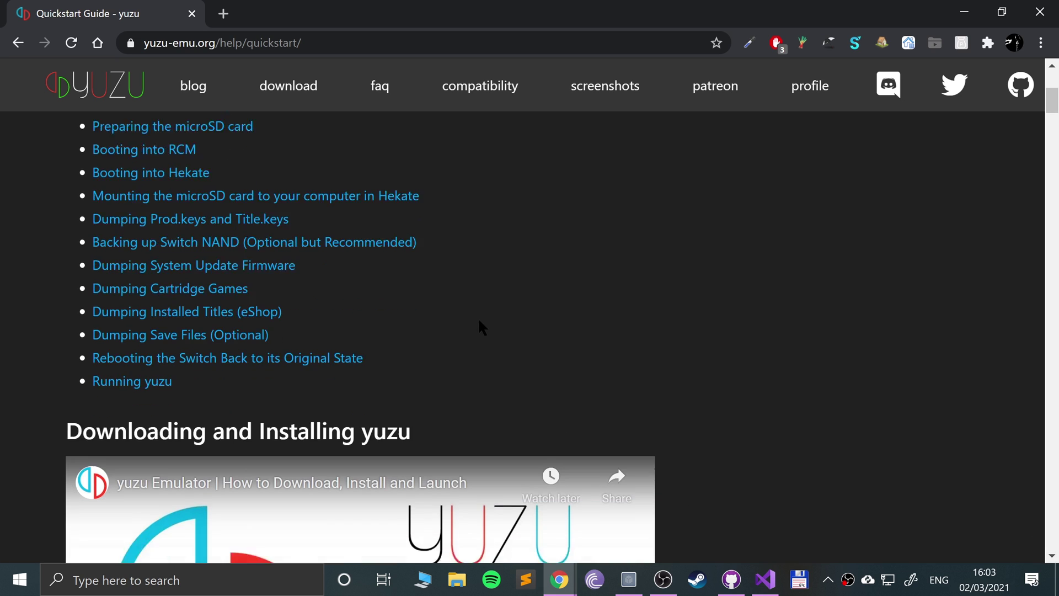
scroll(491, 333, down, 2)
scroll(543, 326, down, 2)
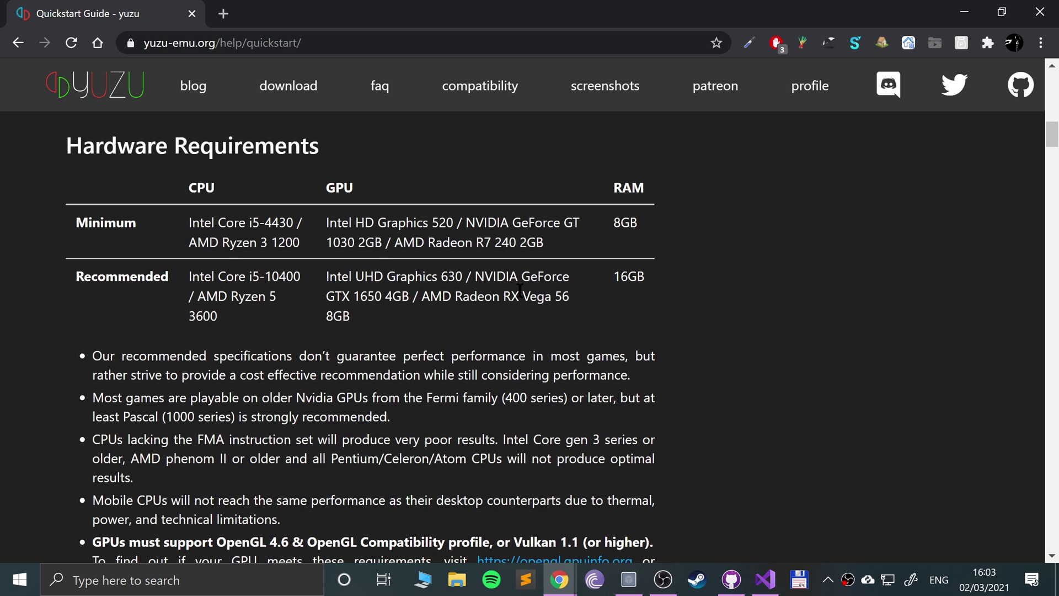
drag(543, 326, 390, 419)
click(244, 257)
scroll(244, 257, down, 8)
scroll(244, 257, up, 3)
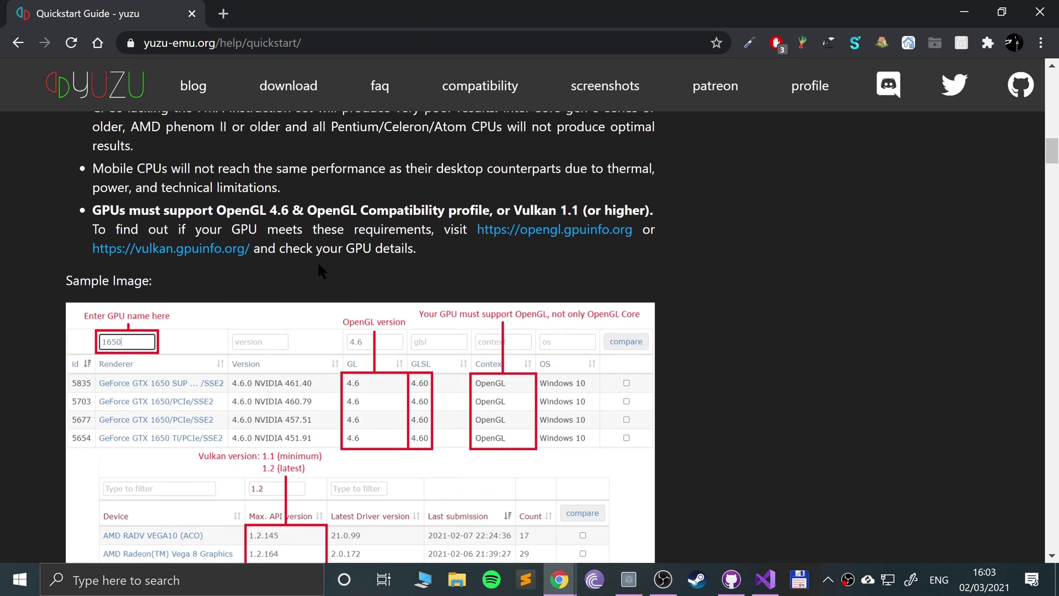
- Open the Vulkan and OpenGL gpuinfo.org databases linked in the hardware requirements in separate new tabs
middle_click(193, 250)
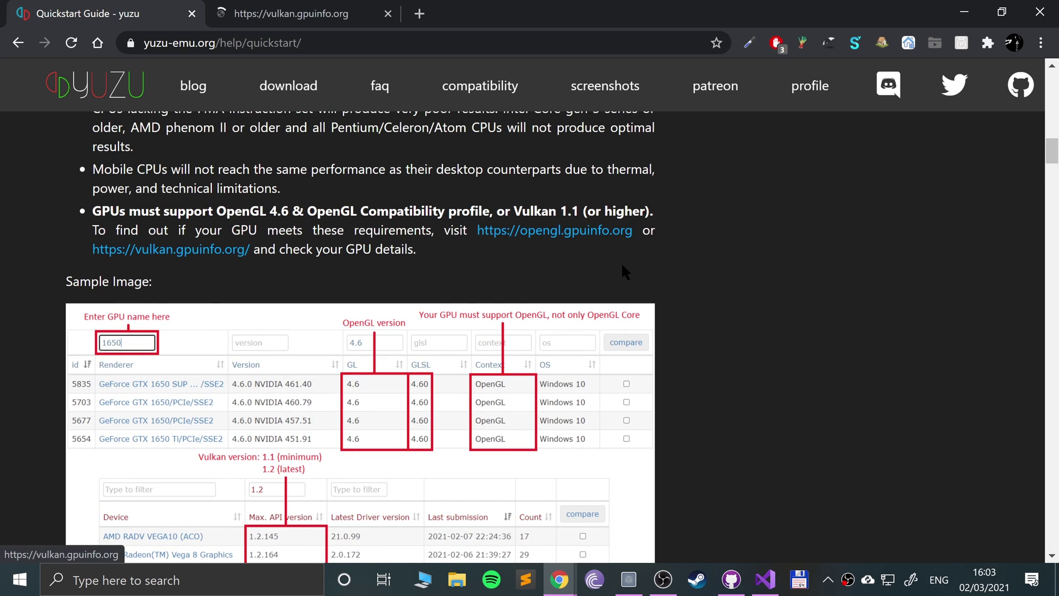
middle_click(585, 232)
key(ctrl+Tab)
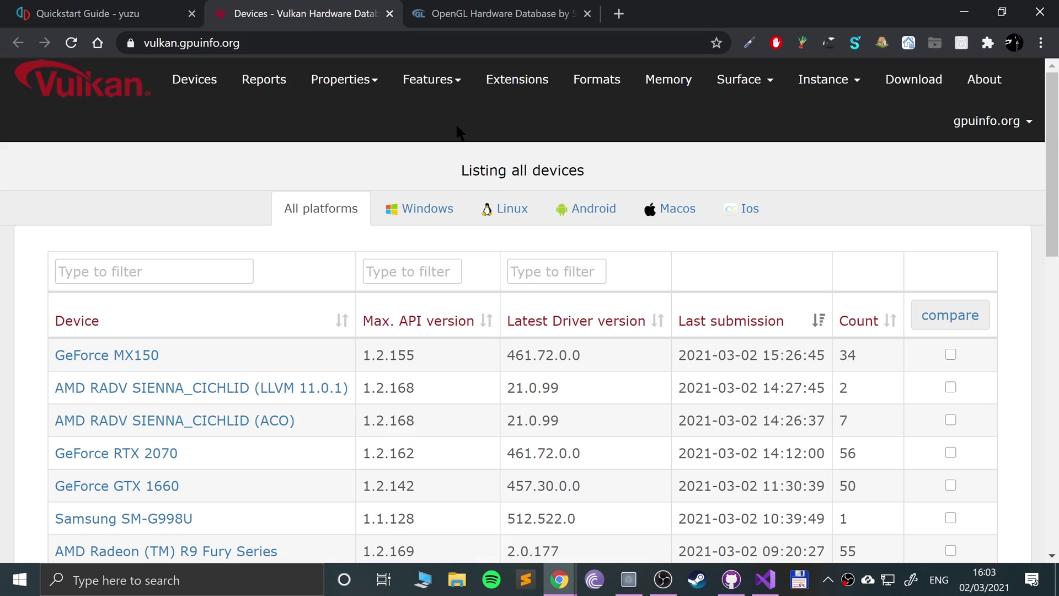
click(480, 15)
click(320, 12)
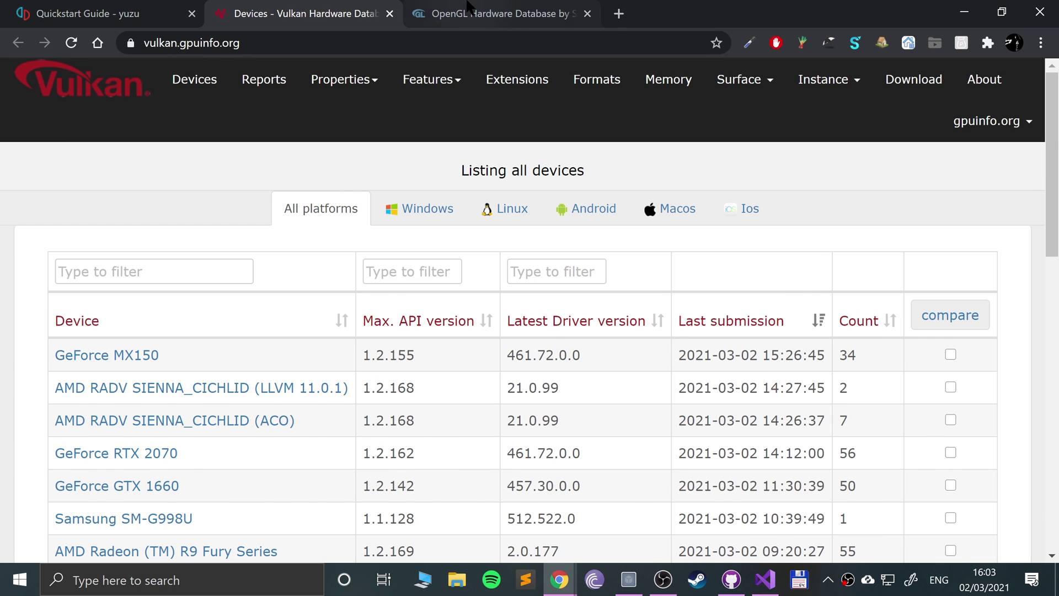
- Filter the OpenGL database reports by the renderer name 2080
click(452, 14)
click(133, 193)
text(2080)
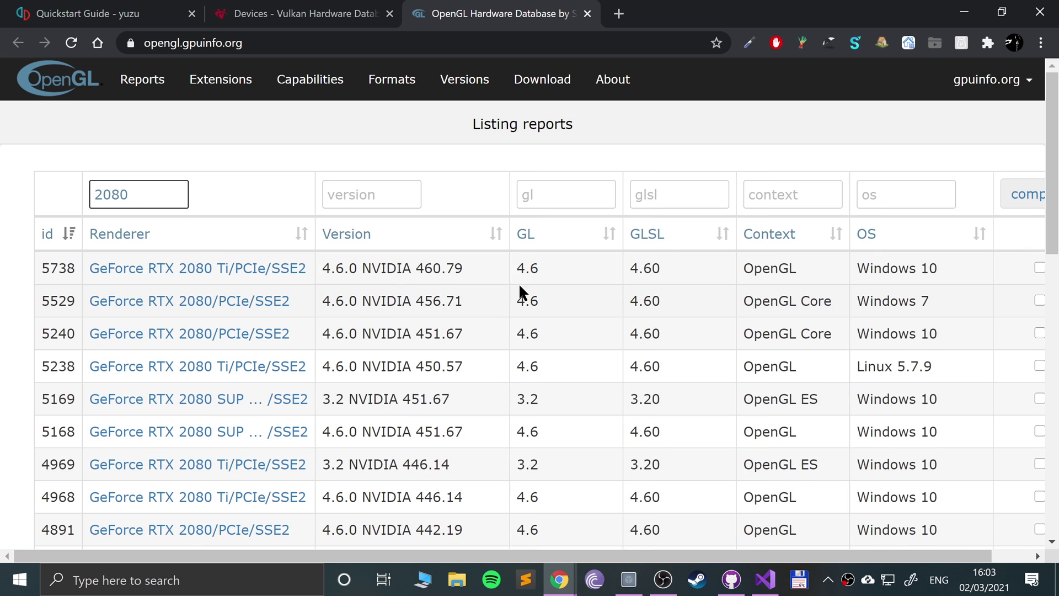
- Filter the Vulkan database's device list by the device name 2080
click(83, 14)
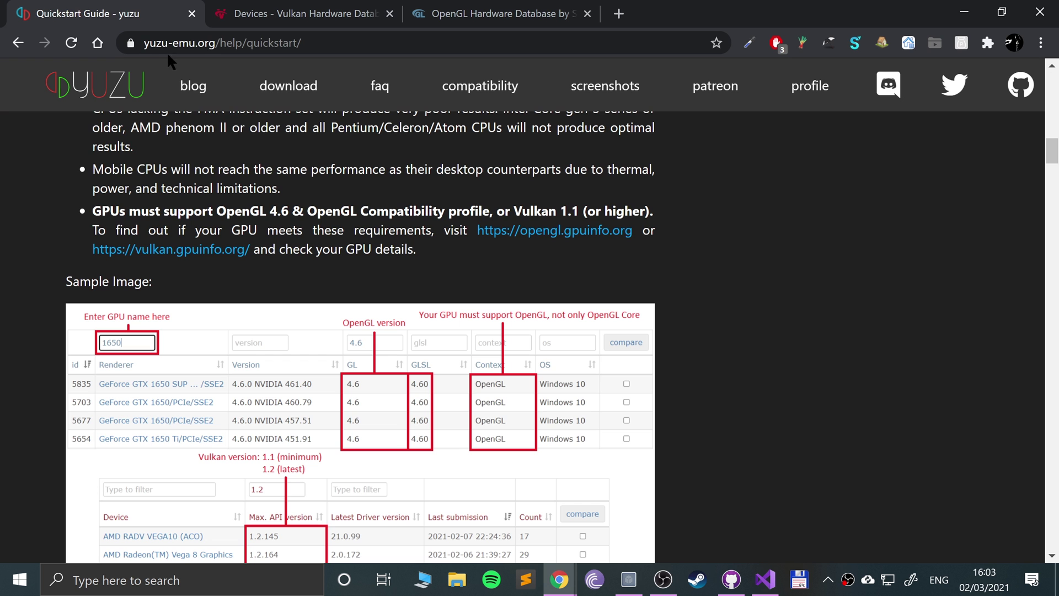
click(276, 14)
click(206, 269)
text(2080)
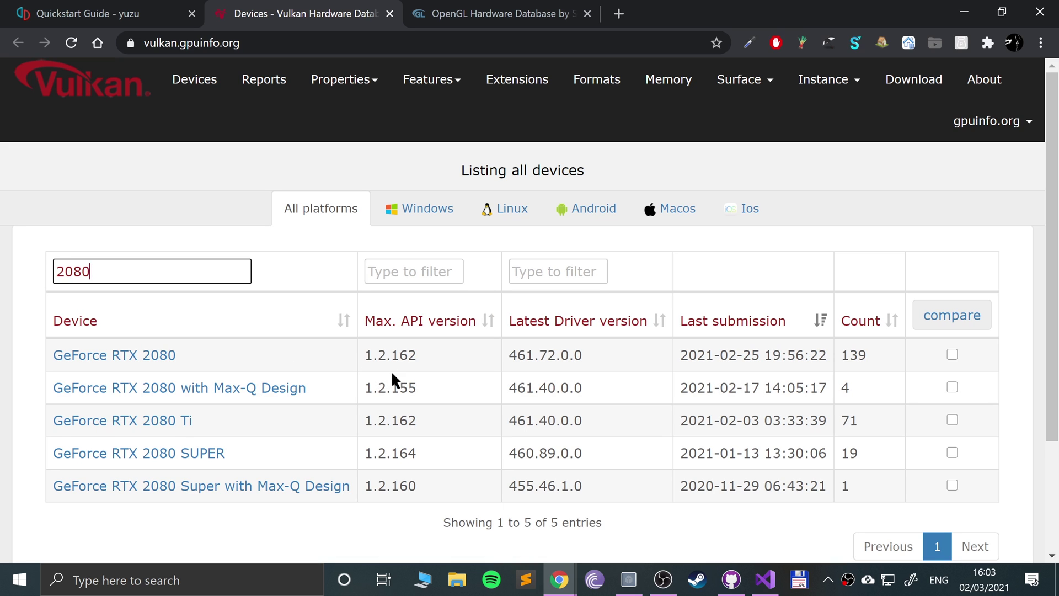
- Return to the Quickstart Guide and read its introduction on required Switch system files and the note about patched consoles
key(ctrl+shift+Tab)
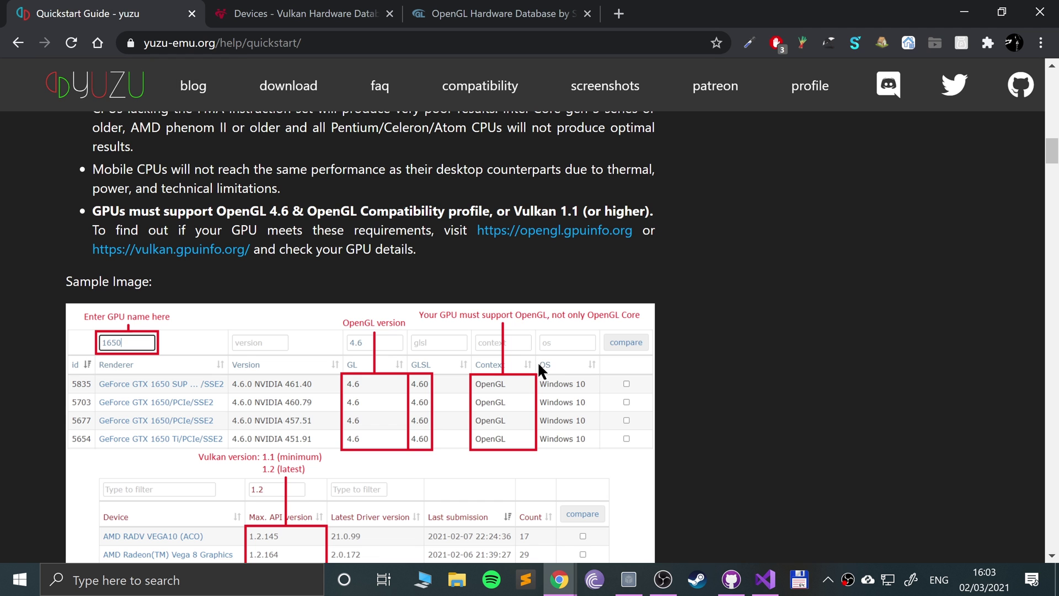
scroll(795, 413, down, 6)
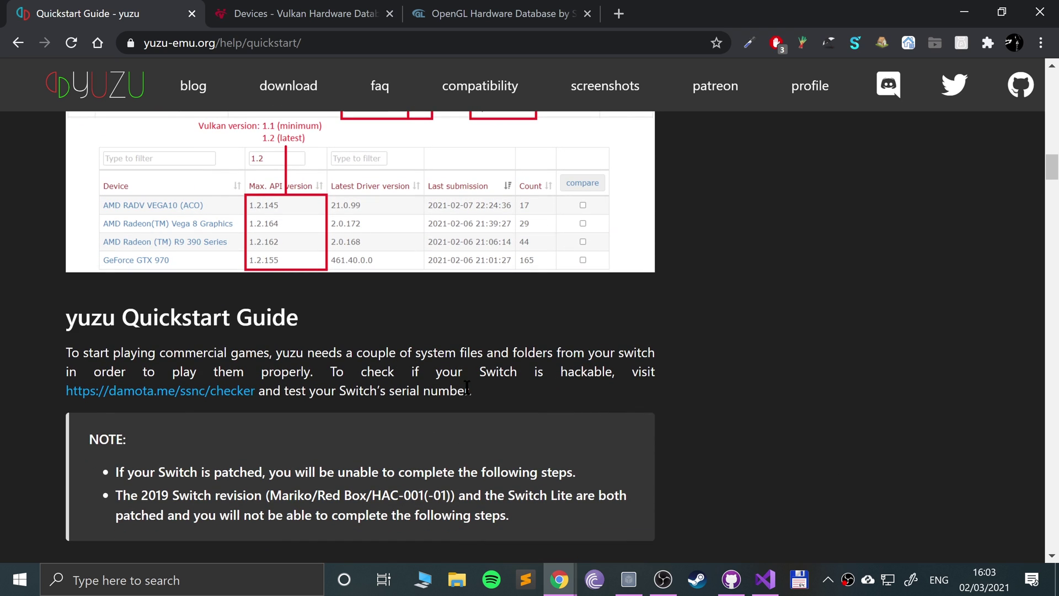
scroll(384, 414, down, 1)
scroll(384, 414, down, 2)
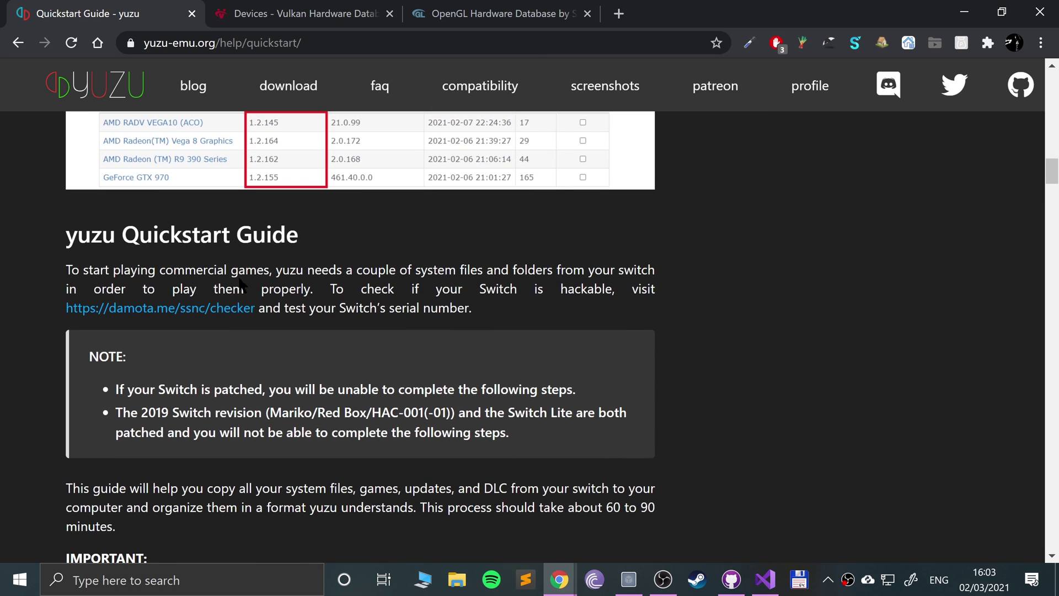
drag(336, 289, 488, 557)
click(479, 409)
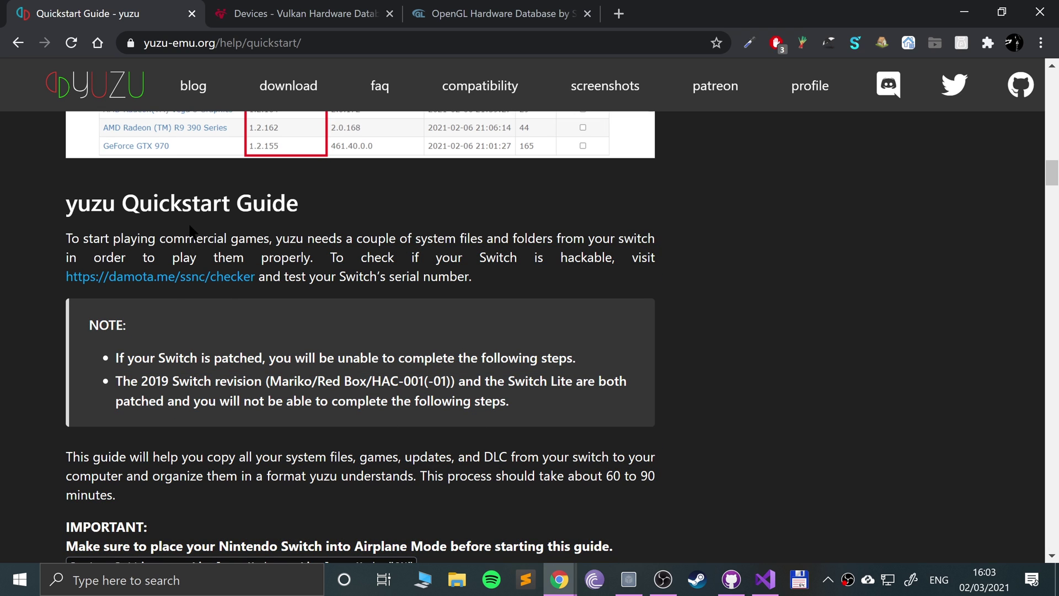
drag(189, 233, 387, 359)
scroll(557, 504, down, 6)
scroll(566, 505, up, 6)
scroll(567, 501, down, 3)
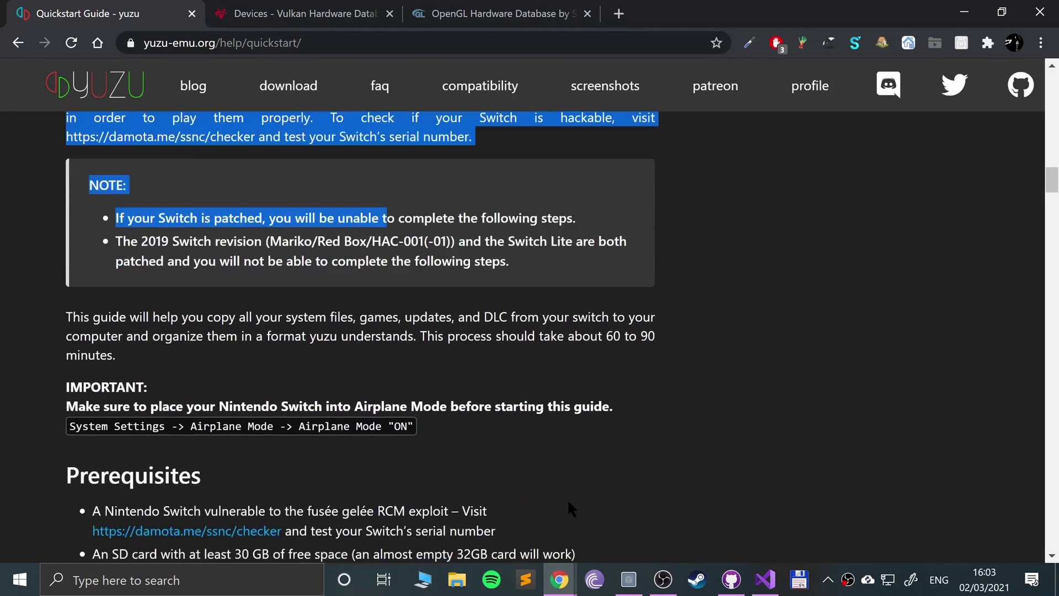
- Review the guide's prerequisites and its instructions on preparing the microSD card and booting into Hekate
scroll(568, 502, down, 6)
scroll(521, 380, down, 10)
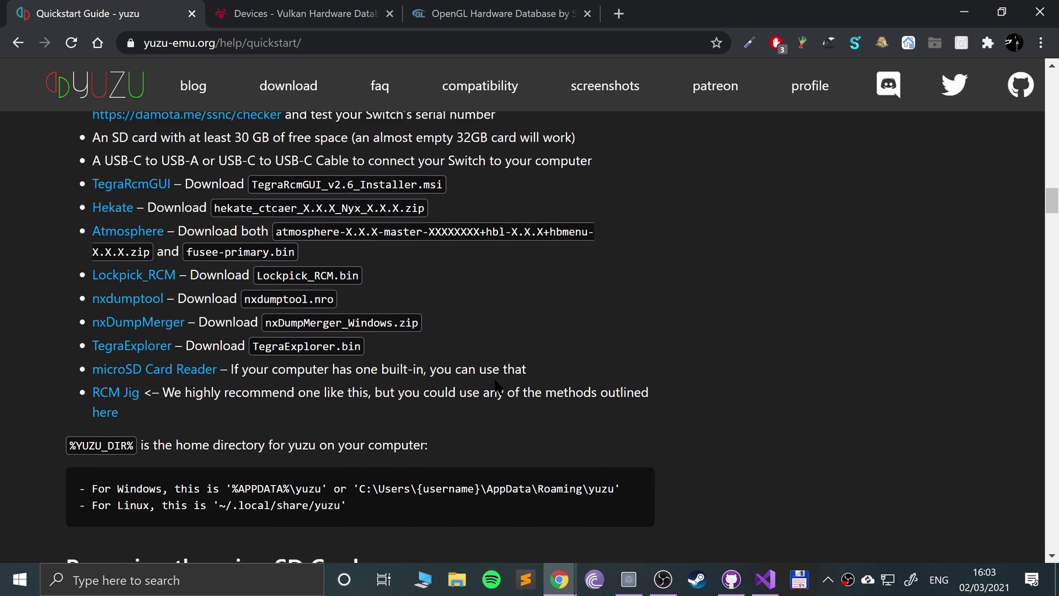
scroll(355, 220, down, 5)
scroll(355, 221, up, 10)
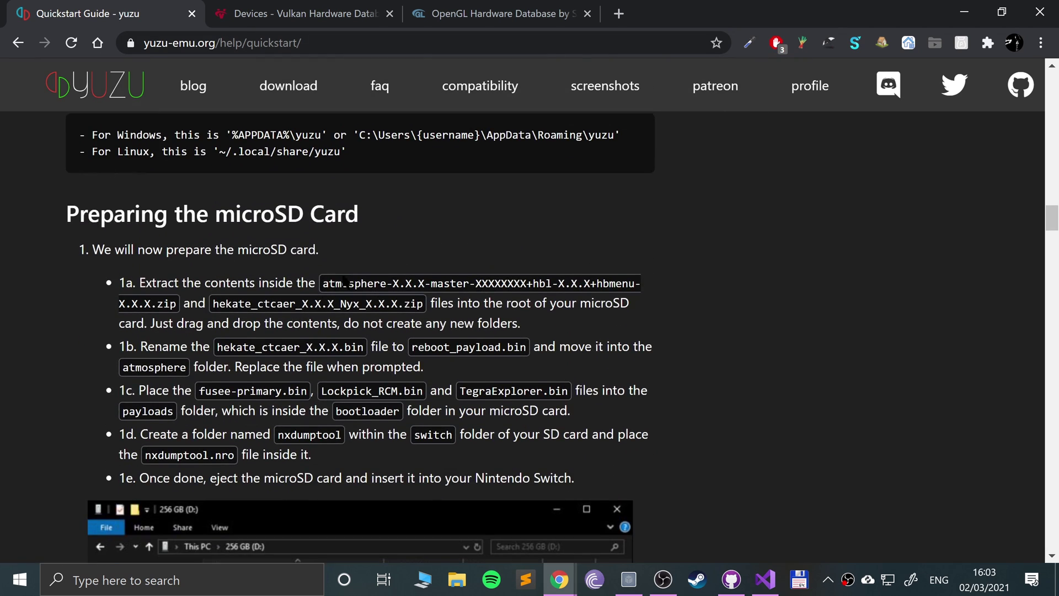
scroll(343, 281, down, 20)
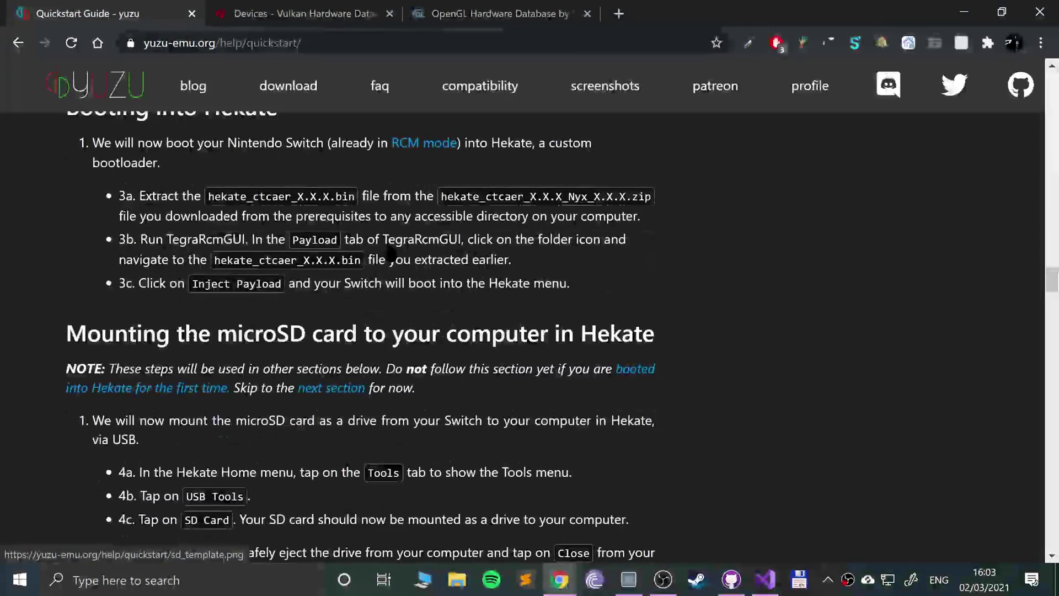
- Review the guide's section on dumping Prod.keys and Title.keys, including the Hekate payload instructions and where the key files get copied
scroll(390, 254, up, 4)
scroll(388, 242, down, 7)
scroll(388, 248, down, 6)
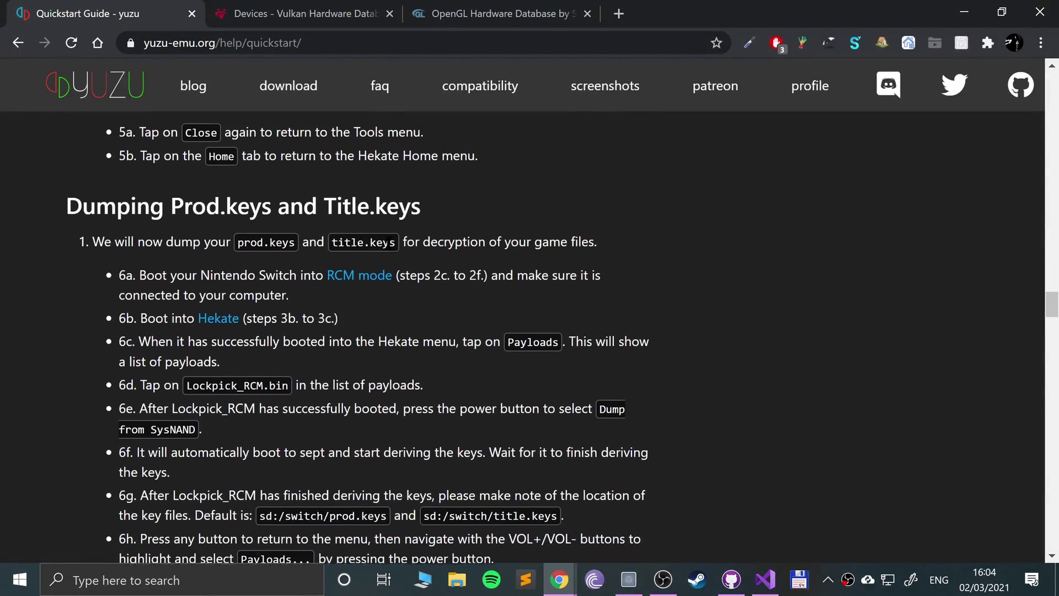
drag(125, 274, 499, 240)
scroll(502, 241, down, 6)
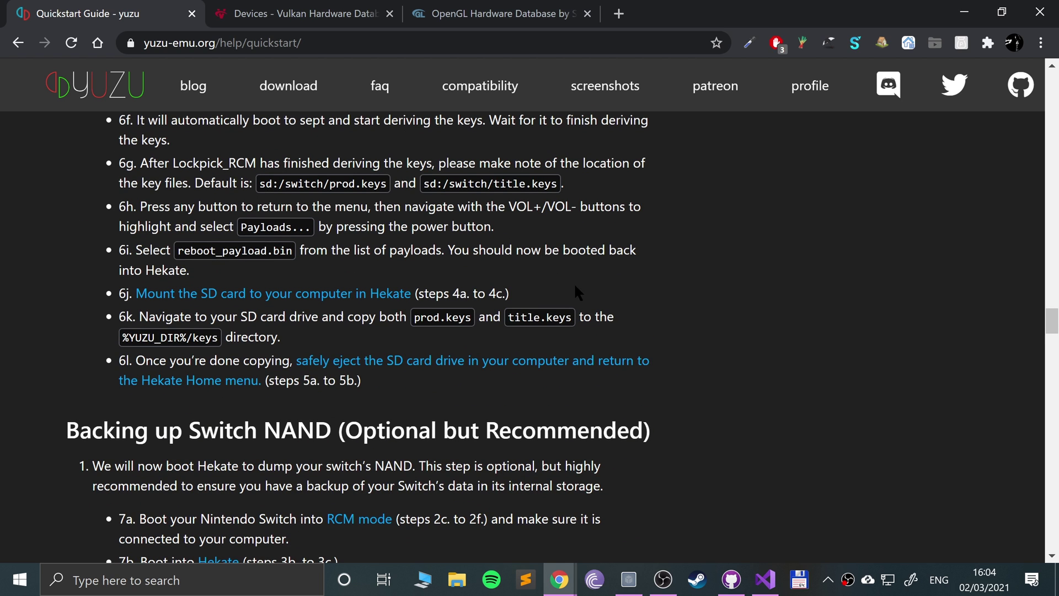
scroll(578, 292, up, 3)
drag(739, 433, 605, 284)
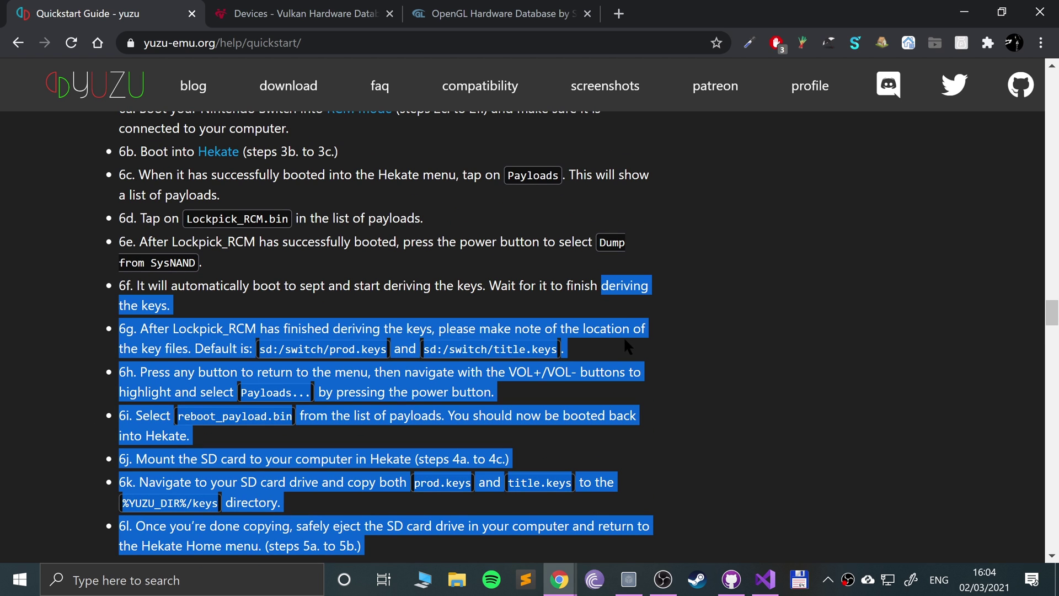
scroll(622, 321, up, 3)
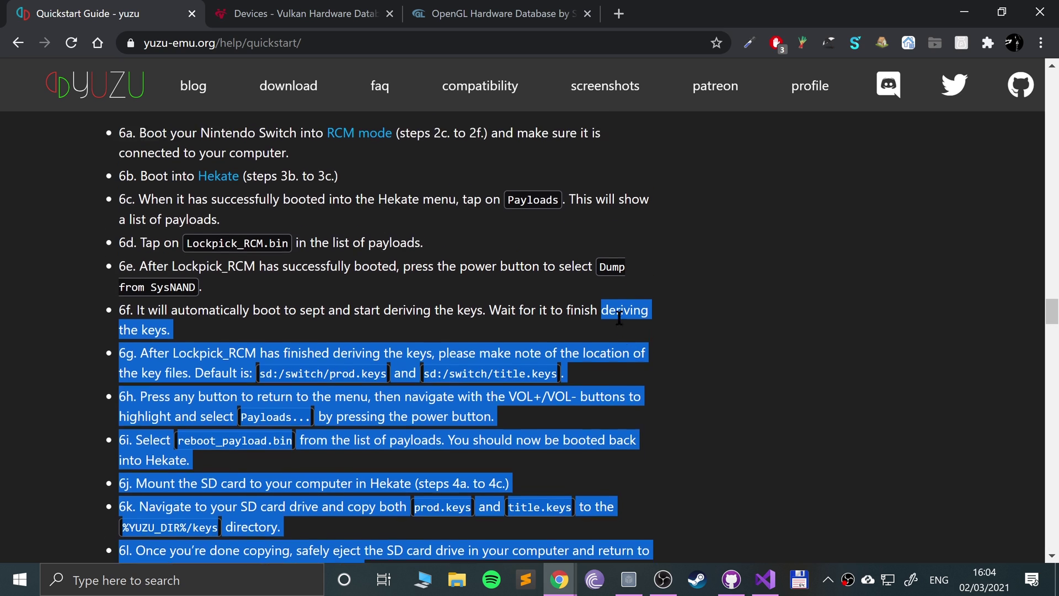
drag(221, 360, 284, 265)
click(343, 368)
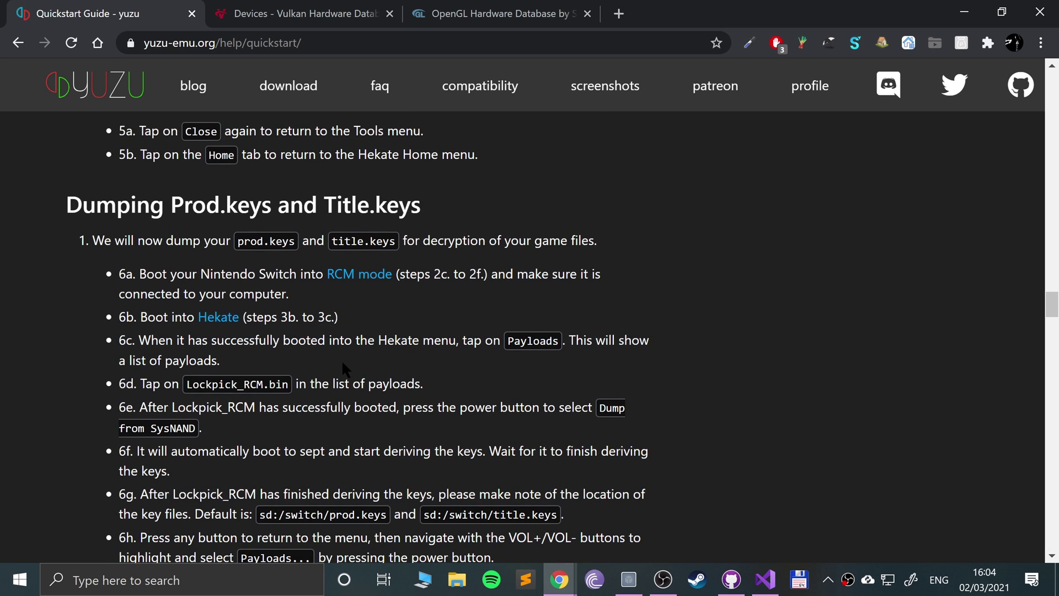
drag(491, 410, 144, 209)
click(126, 208)
scroll(499, 386, down, 2)
scroll(499, 386, down, 7)
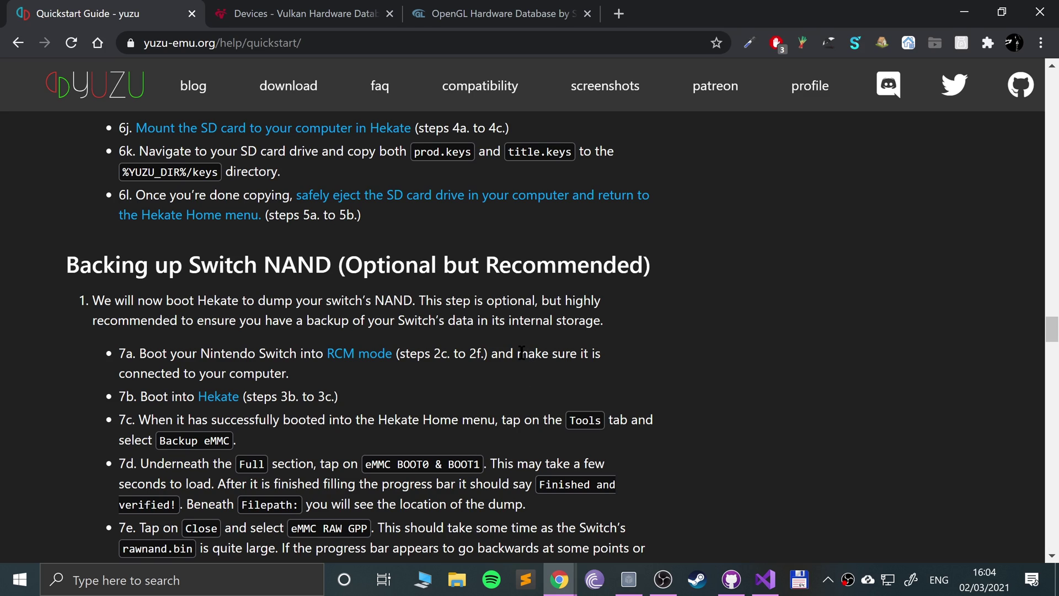
- Skim the guide's remaining sections on NAND backup, firmware, cartridge games, installed eShop titles and save files
scroll(485, 380, down, 13)
scroll(480, 411, down, 20)
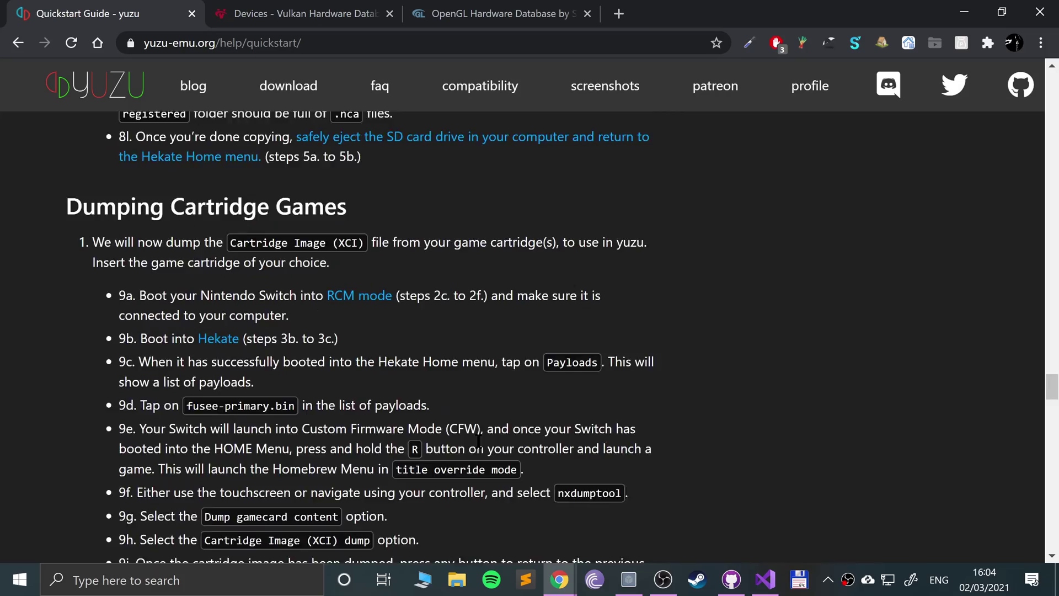
scroll(483, 432, up, 8)
scroll(484, 432, up, 7)
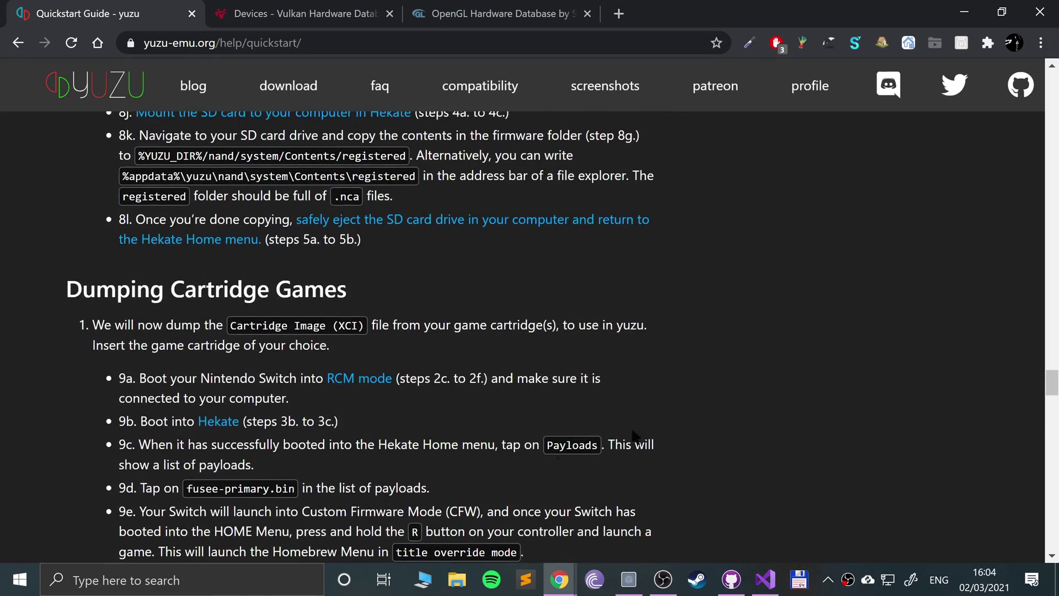
scroll(425, 461, down, 1)
drag(421, 540, 213, 207)
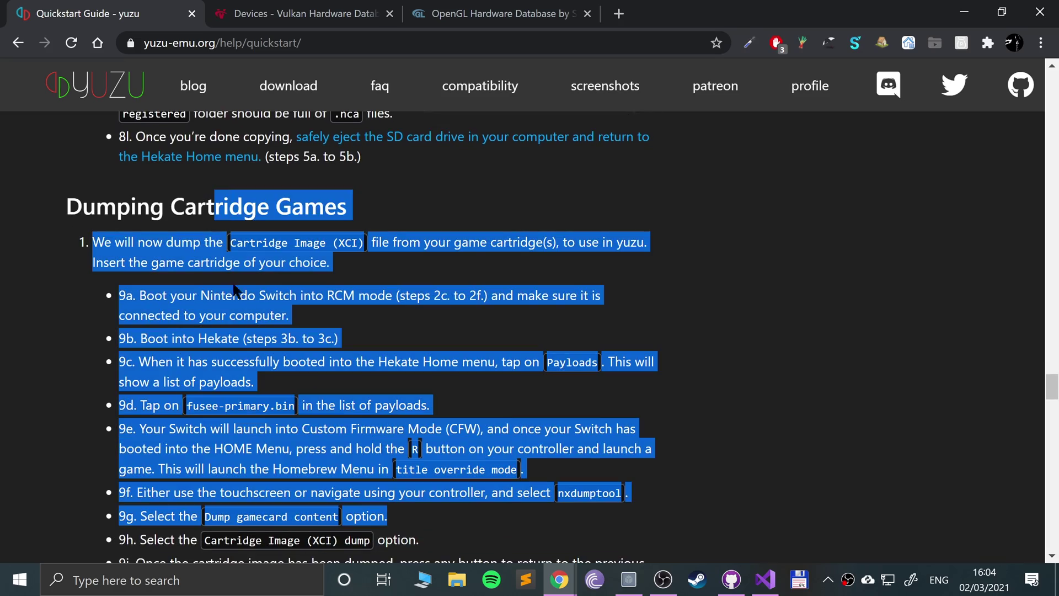
click(374, 423)
scroll(408, 391, down, 15)
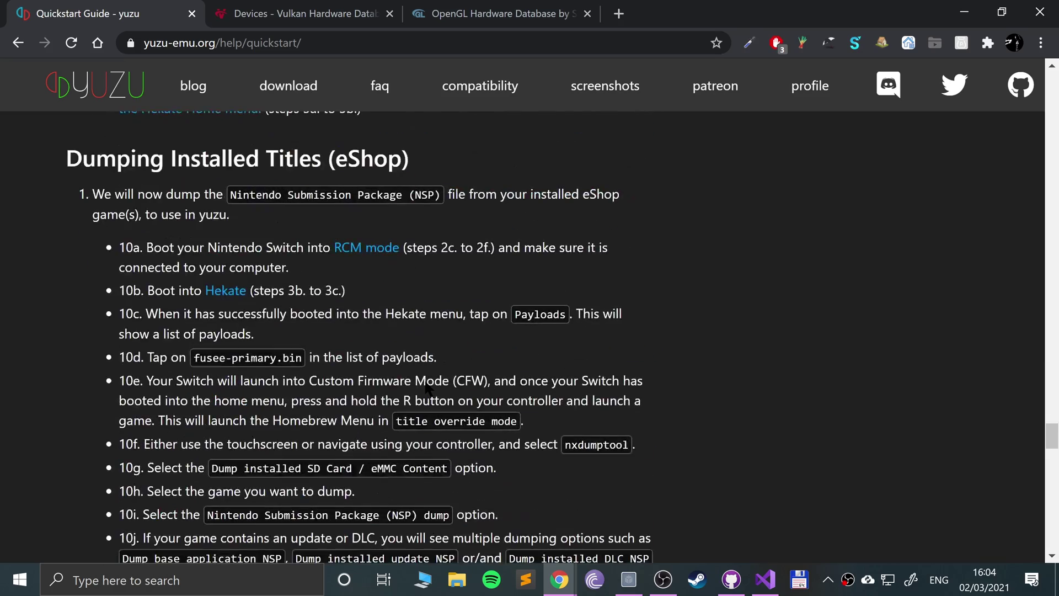
scroll(423, 376, down, 10)
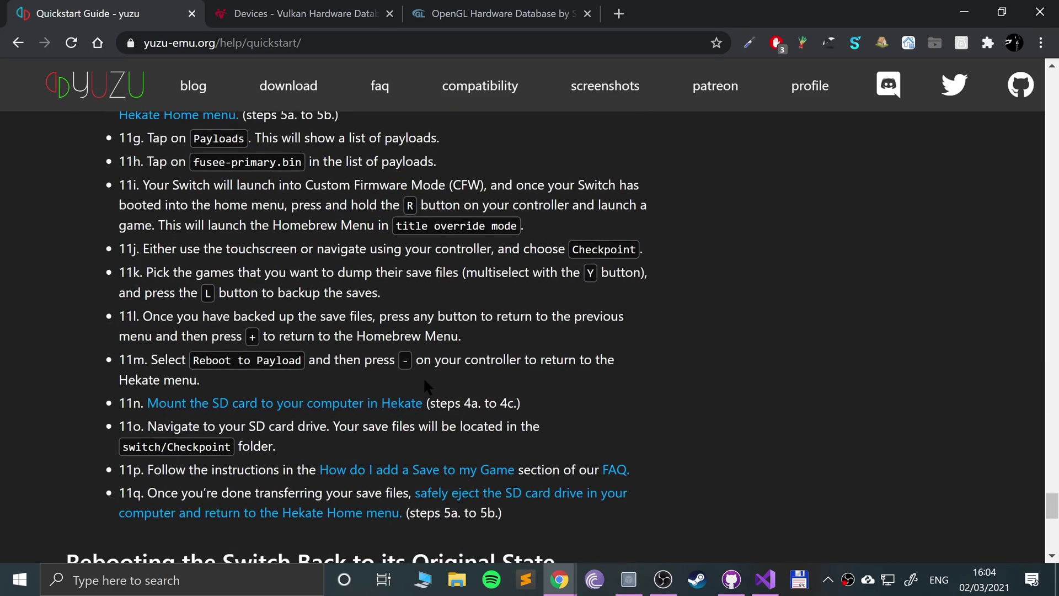
- Close the Quickstart Guide page and both the Vulkan and OpenGL hardware database pages
scroll(441, 378, up, 20)
scroll(457, 380, up, 10)
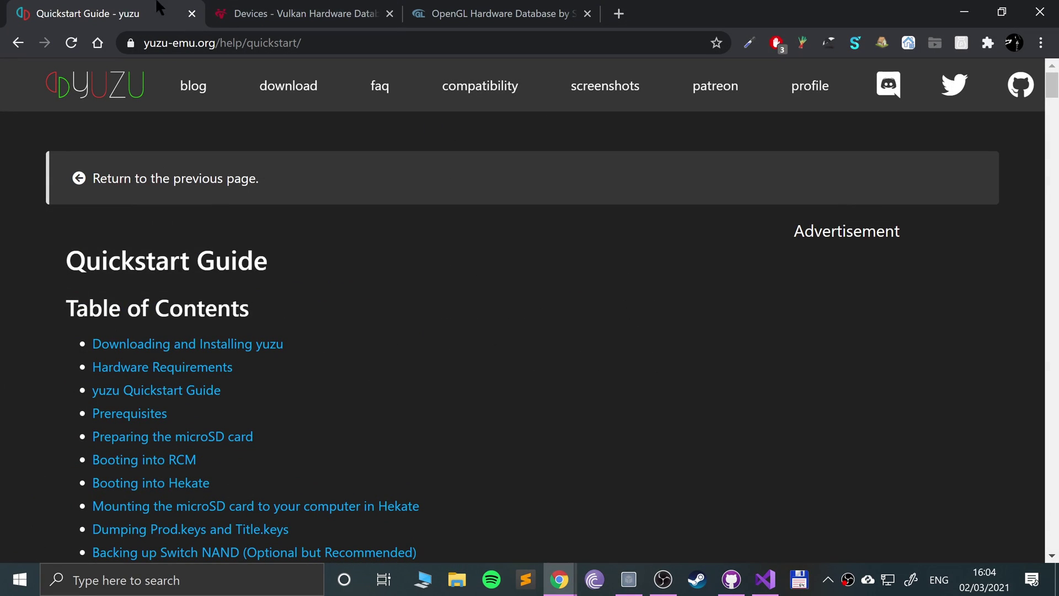
middle_click(156, 18)
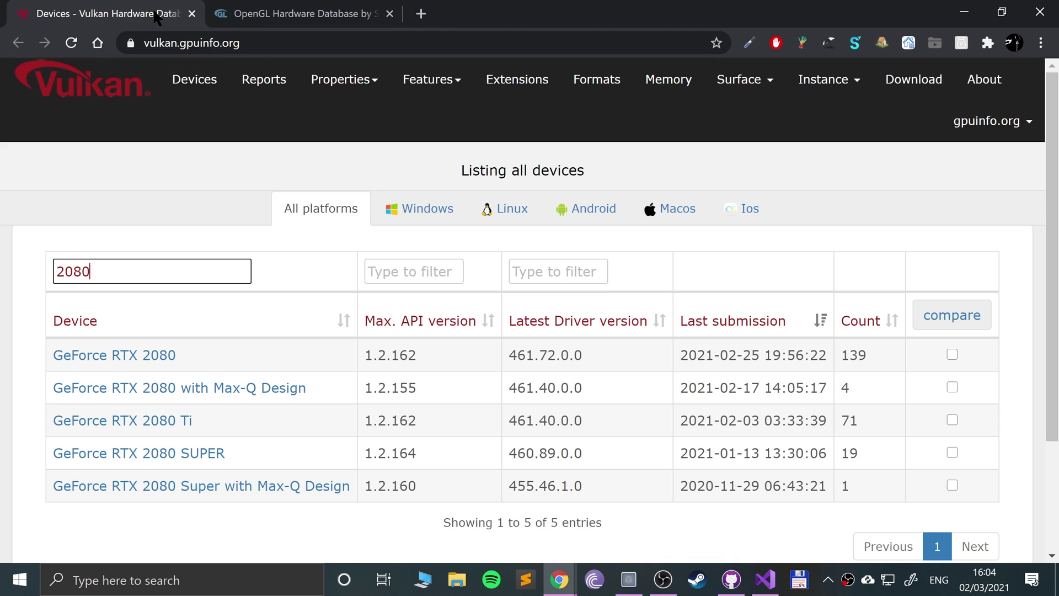
middle_click(156, 12)
middle_click(156, 12)
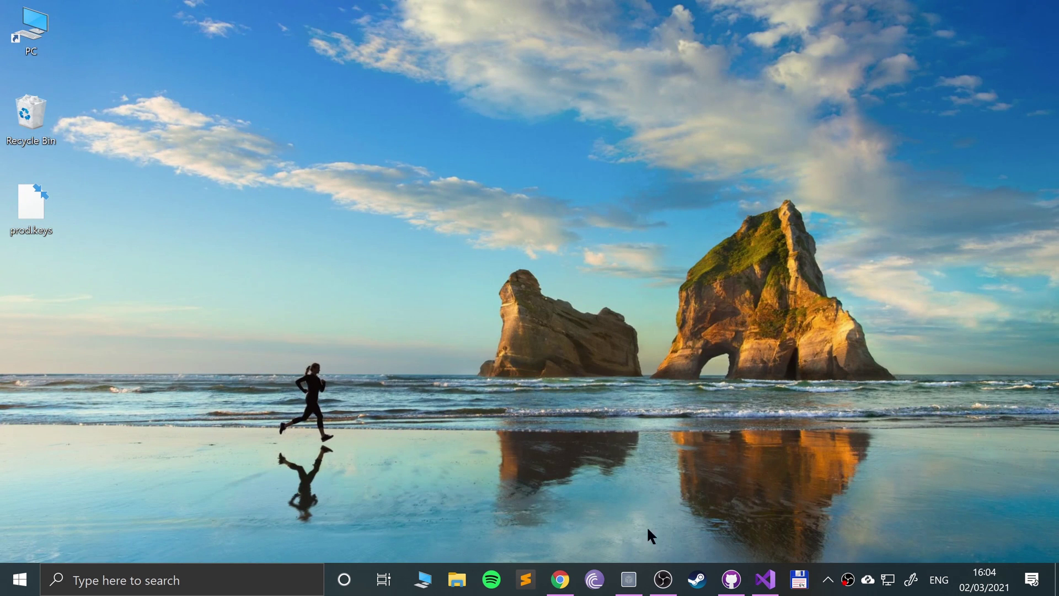
- In File Explorer, open the Chrome folder on the Local Disk Downloads (E:) drive
click(423, 579)
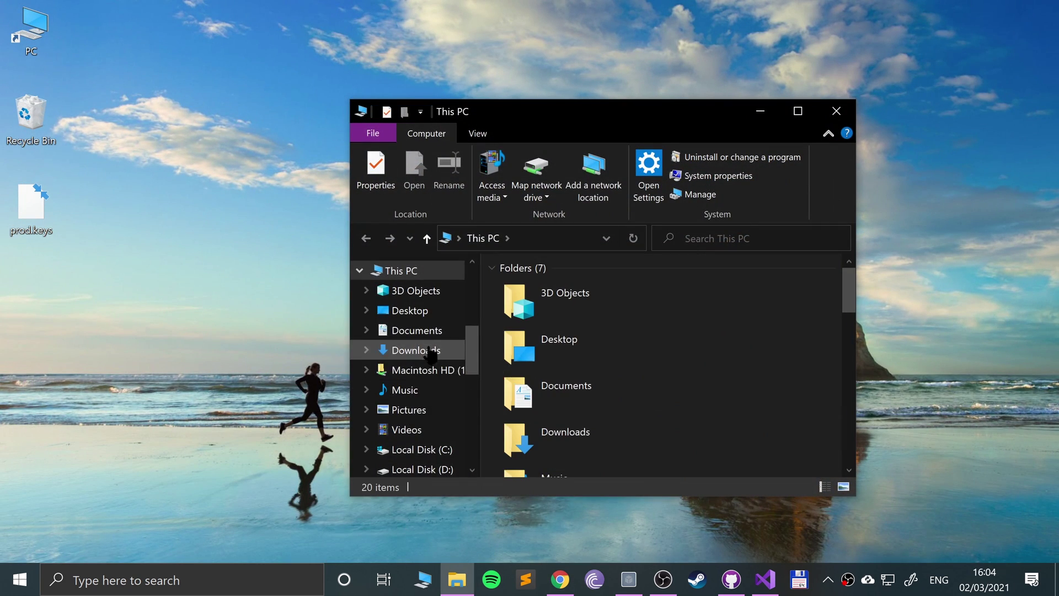
scroll(429, 381, down, 2)
scroll(427, 408, down, 1)
click(430, 345)
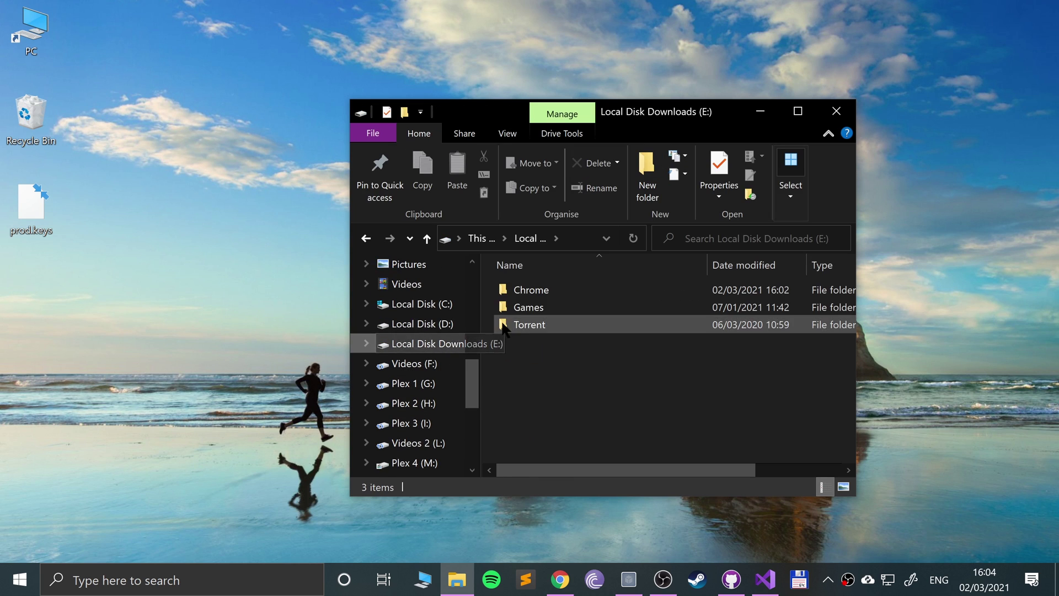
double_click(529, 289)
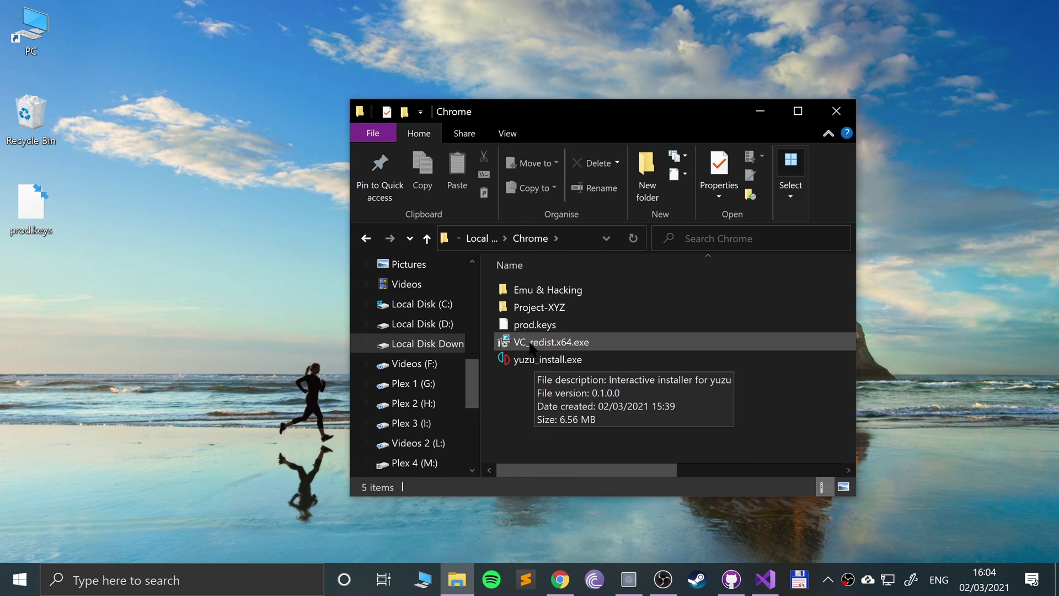
- Install the Microsoft Visual C++ 2015-2019 Redistributable from VC_redist.x64.exe and close its setup without restarting the computer
double_click(525, 342)
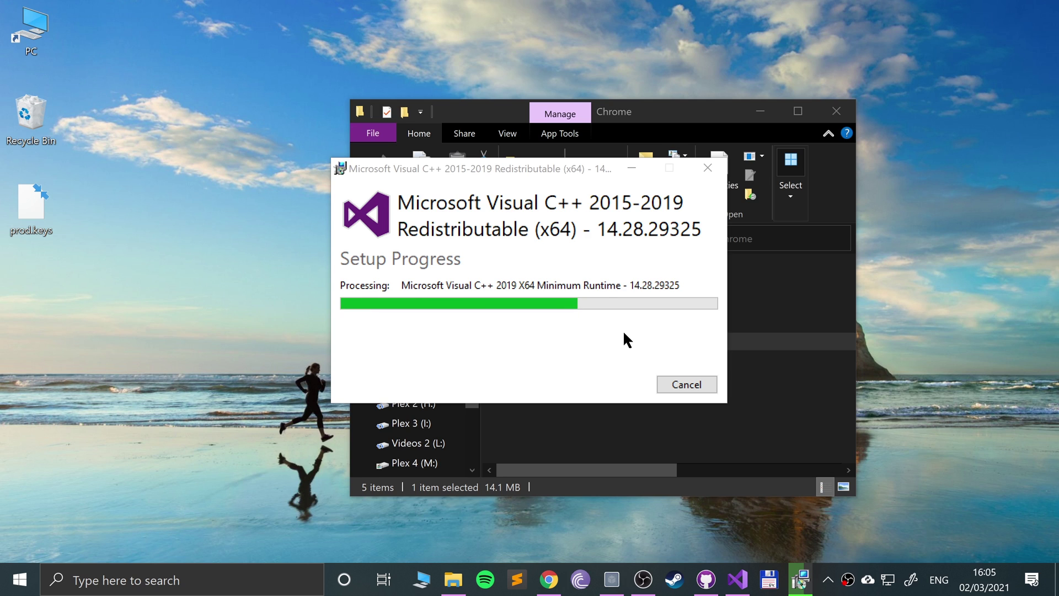
drag(544, 170, 238, 169)
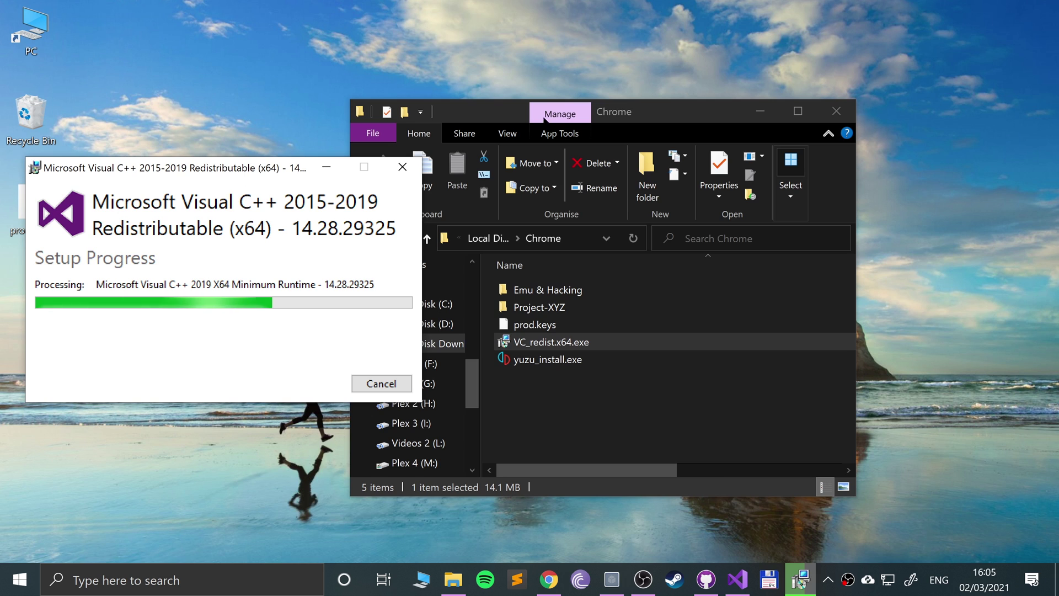
drag(544, 118, 762, 100)
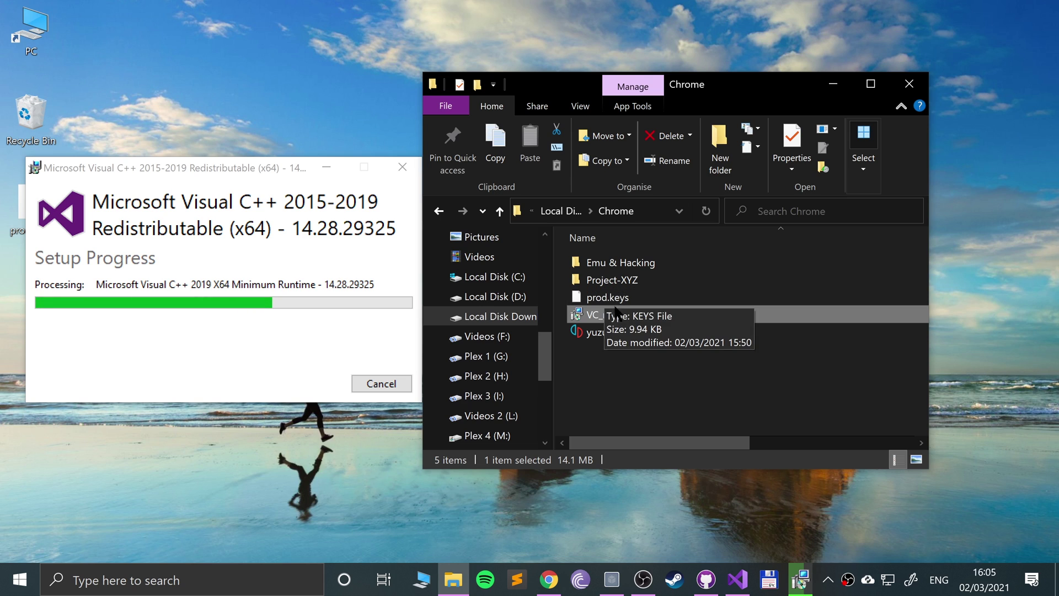
click(276, 366)
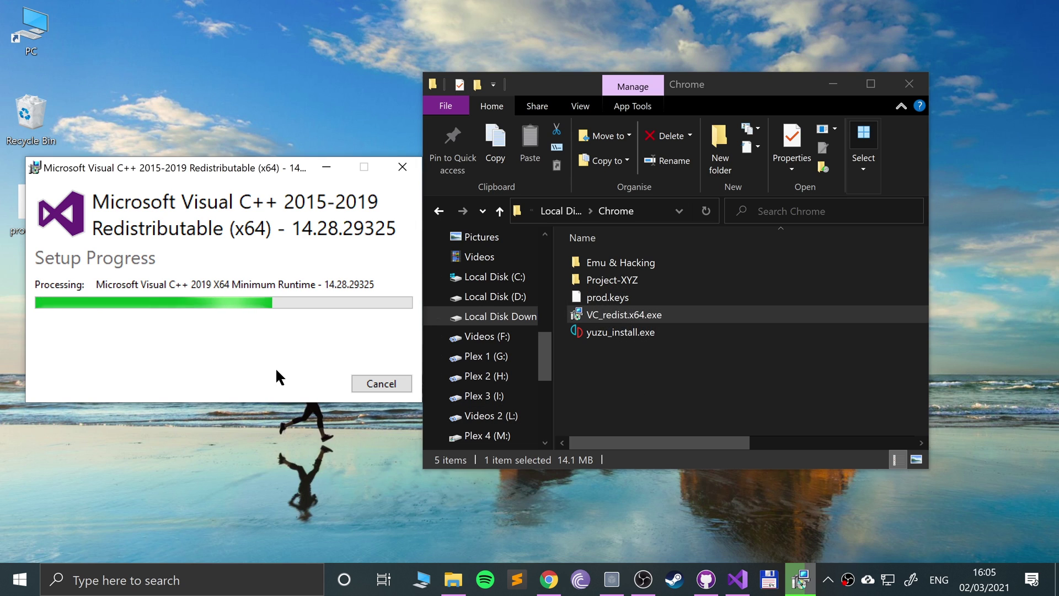
click(593, 383)
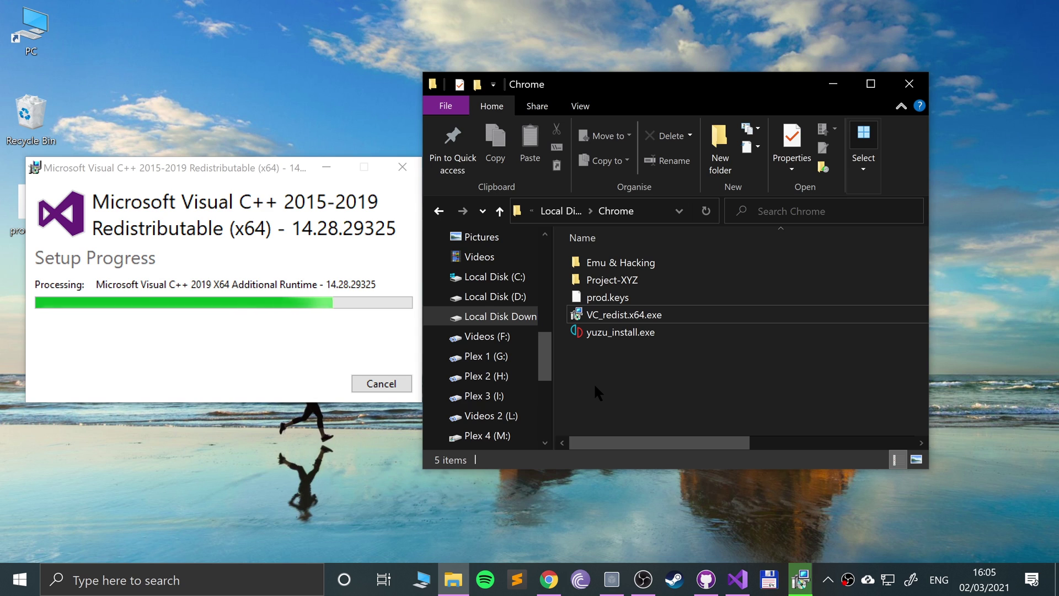
click(335, 355)
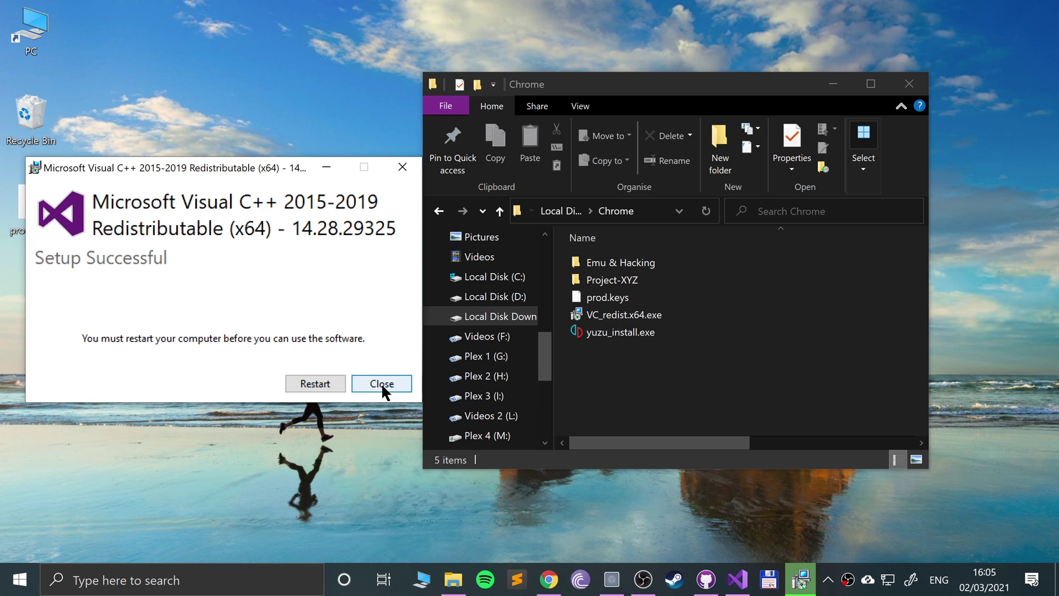
click(406, 383)
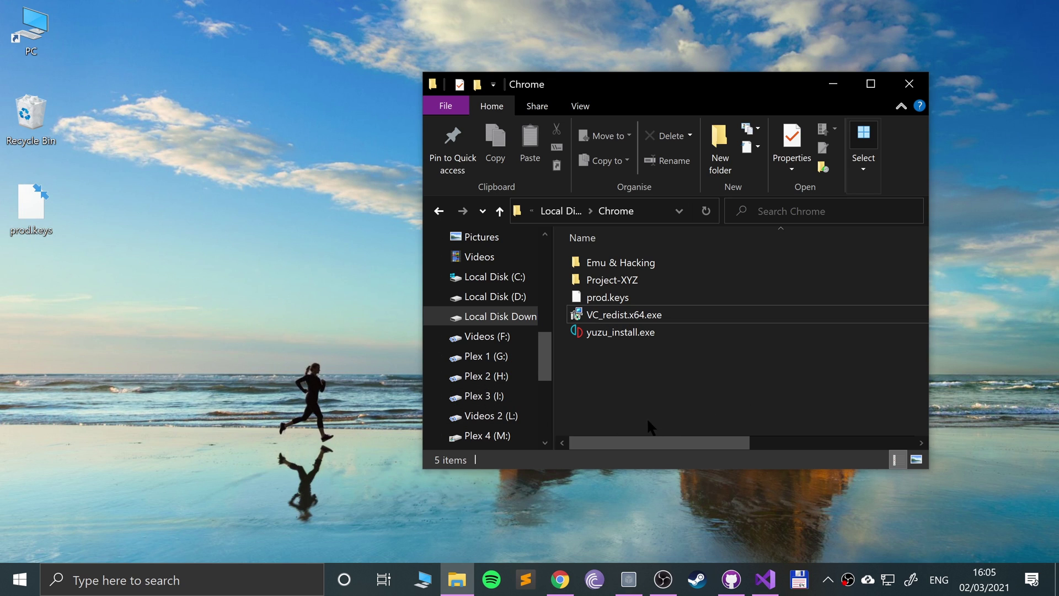
- Run yuzu_install.exe and try to install the standard yuzu build with a desktop shortcut, leaving Early Access unselected
double_click(600, 331)
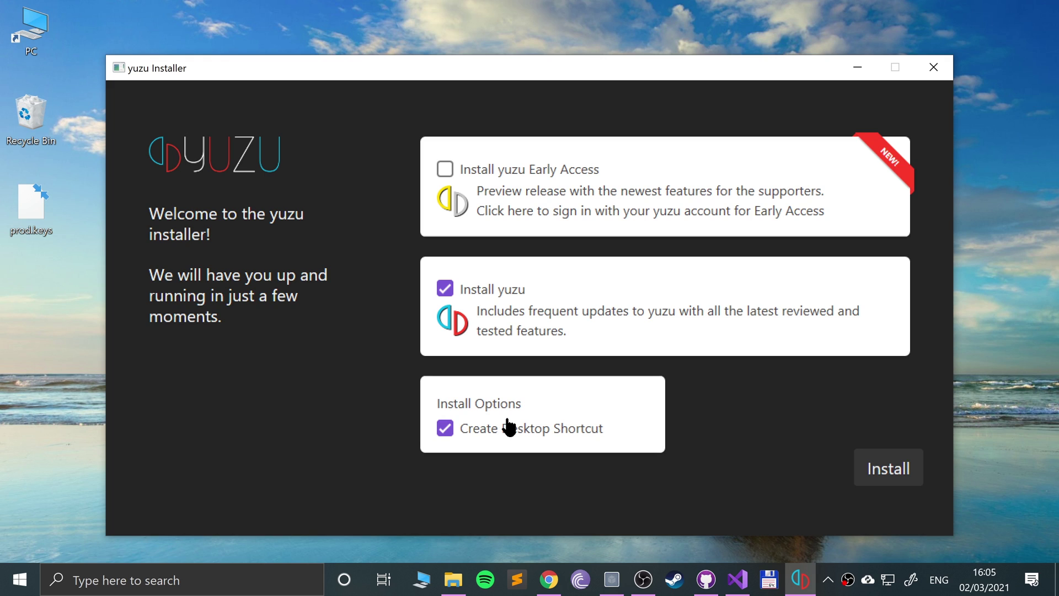
click(456, 292)
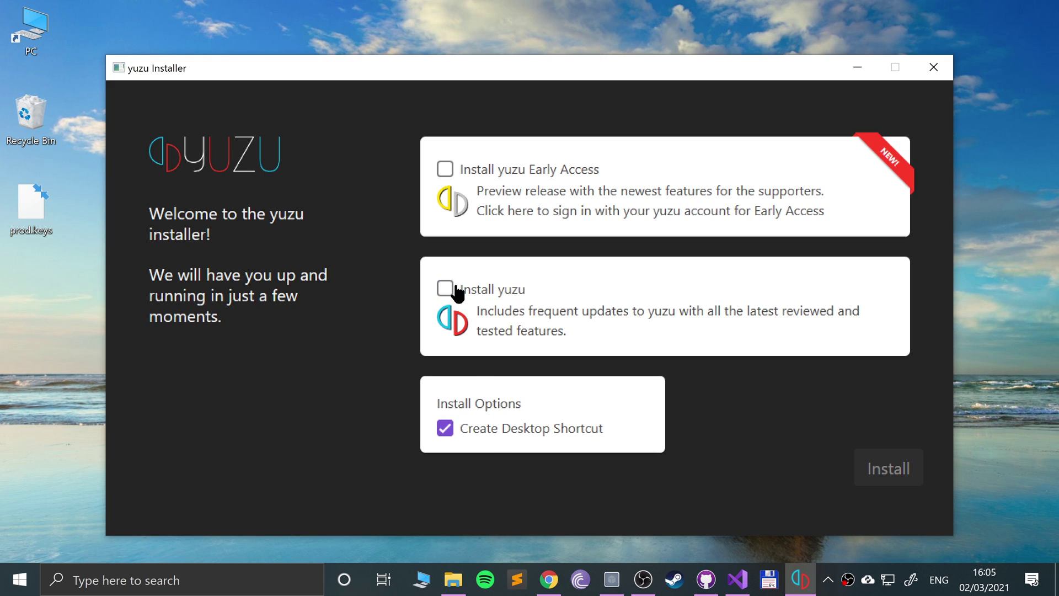
click(455, 291)
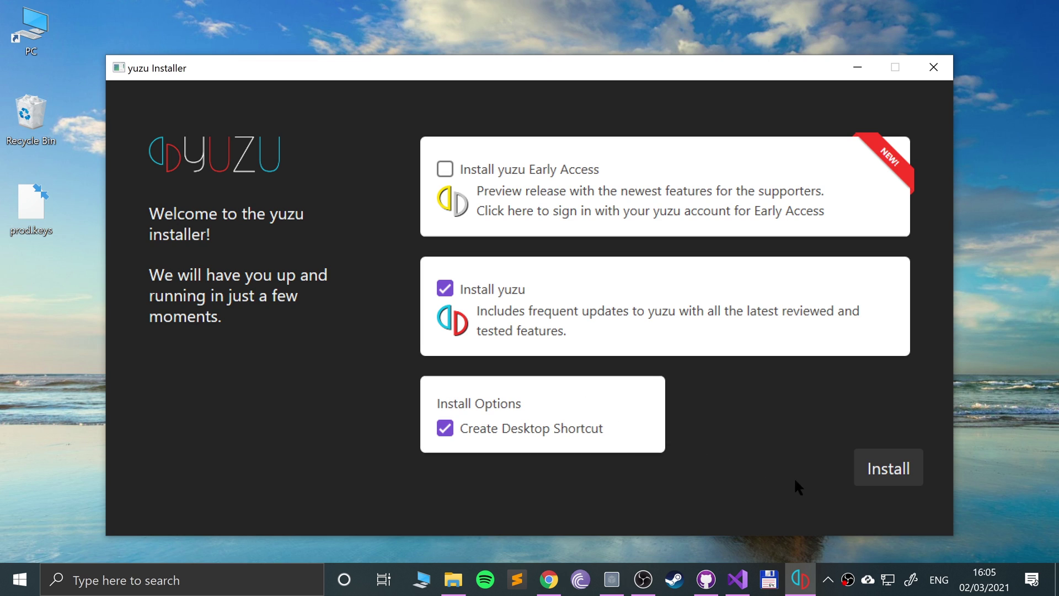
click(893, 474)
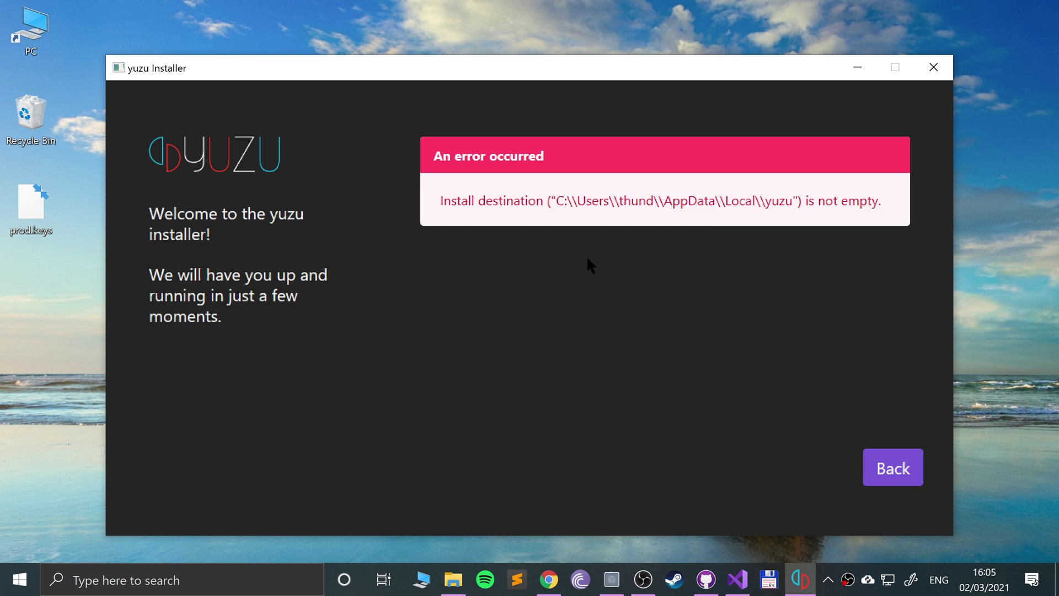
- Check the install destination path in the installer's error and open the Users folder on Local Disk (C:) beside it
drag(488, 200, 802, 206)
click(802, 206)
double_click(24, 14)
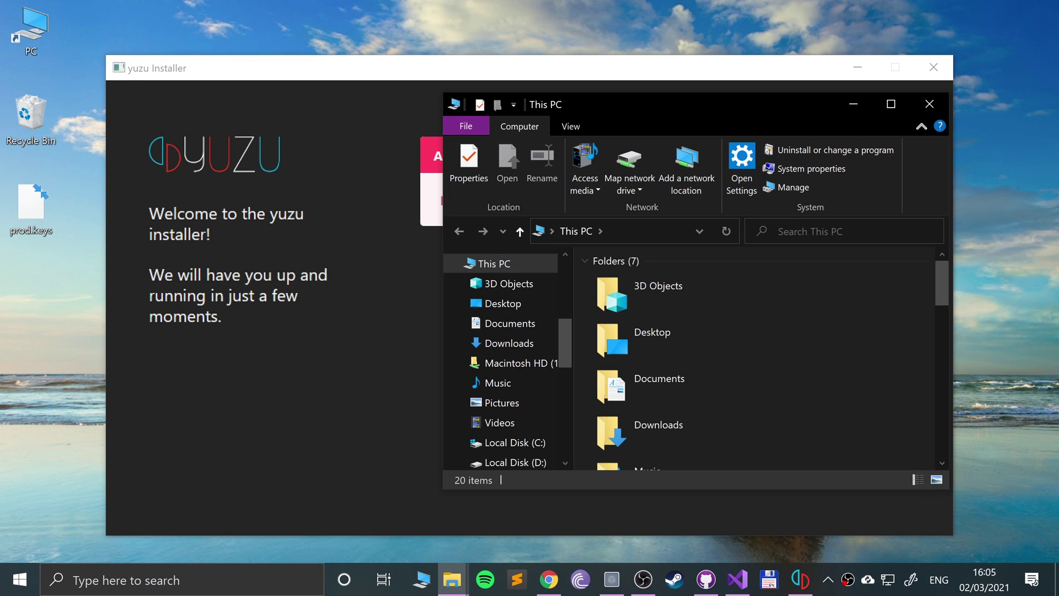
drag(689, 109, 283, 160)
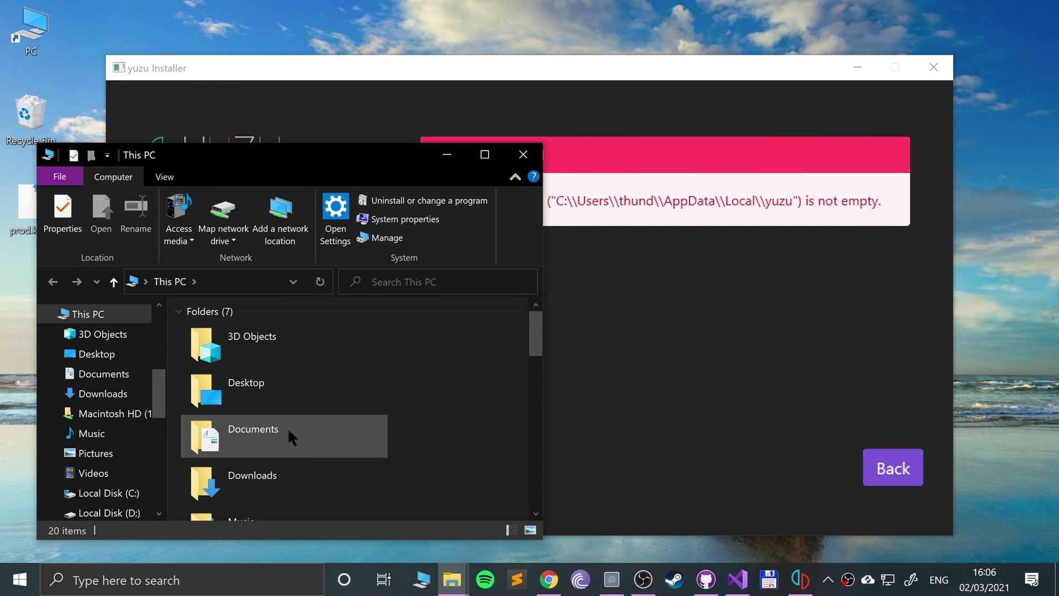
scroll(265, 397, down, 2)
scroll(233, 415, down, 2)
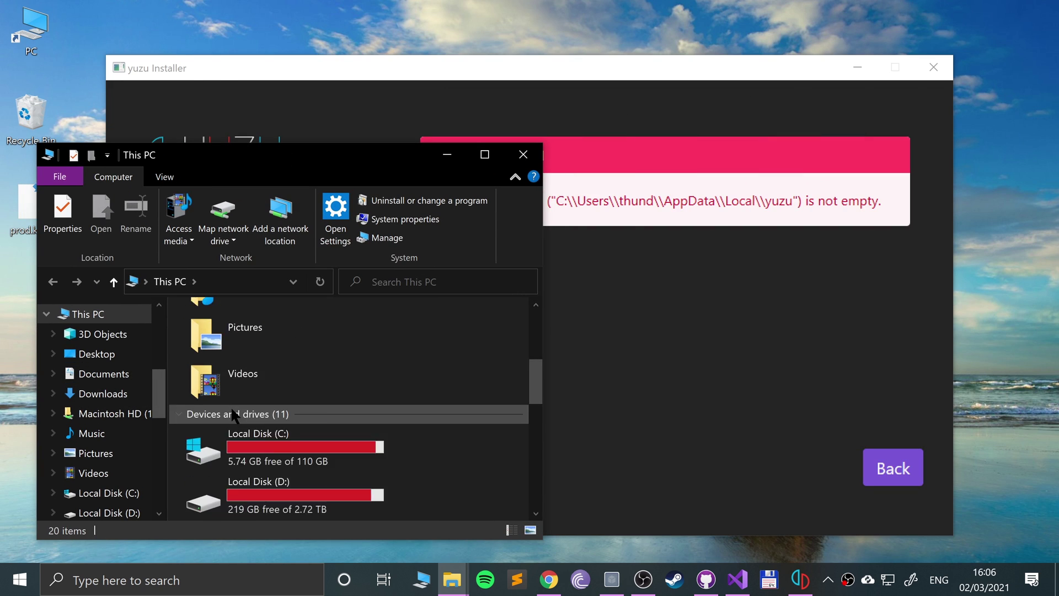
scroll(234, 409, down, 3)
scroll(234, 409, up, 3)
double_click(237, 394)
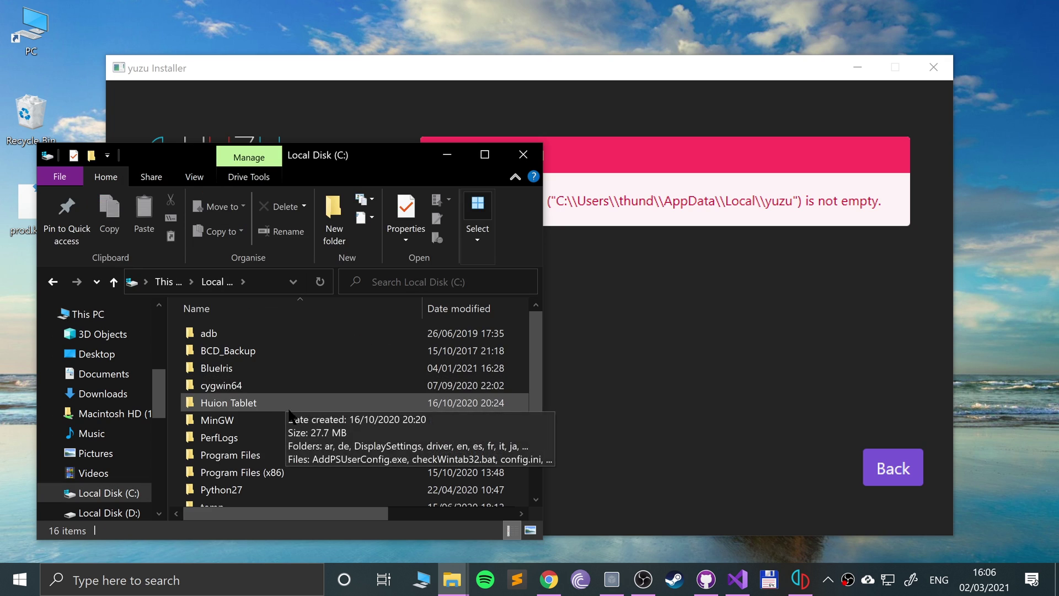
scroll(289, 414, down, 2)
double_click(267, 437)
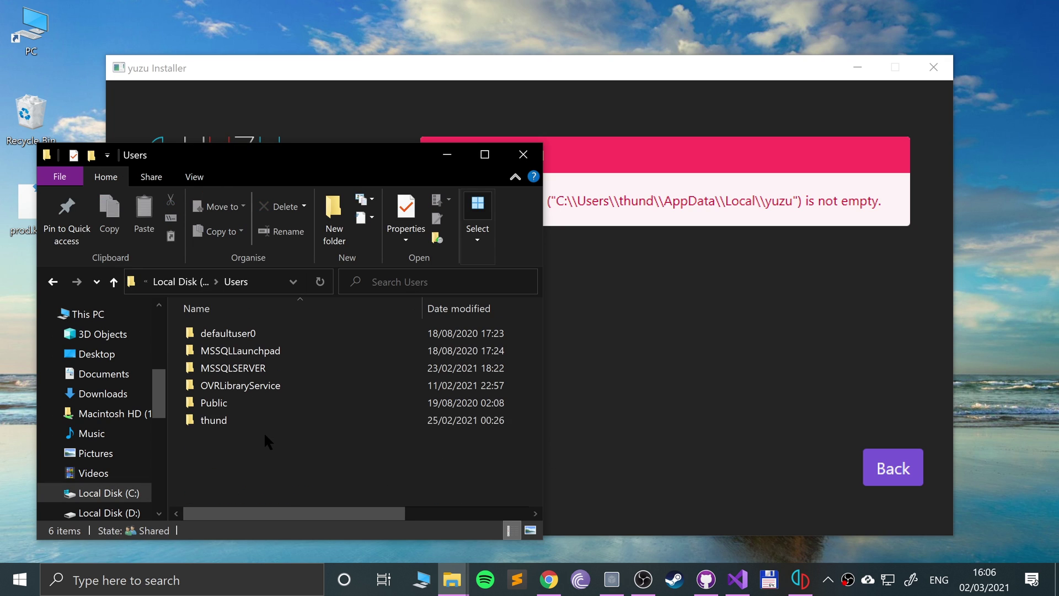
- Open the user's profile folder inside Users and look through it for the AppData folder
key(Down)
key(Down)
key(Down)
key(Down)
key(Down)
key(Return)
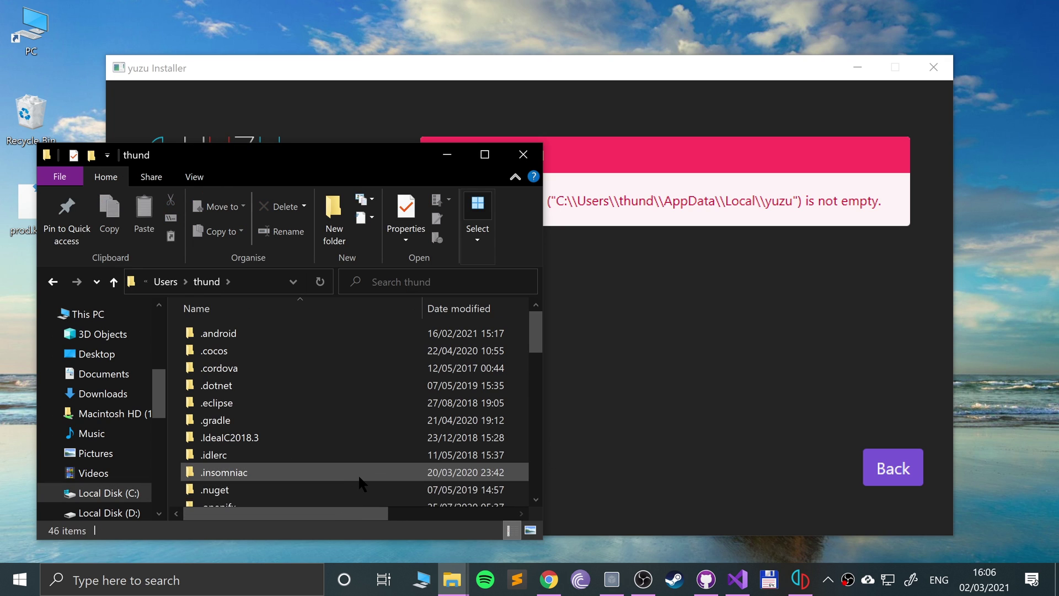
scroll(259, 386, down, 4)
scroll(251, 406, down, 2)
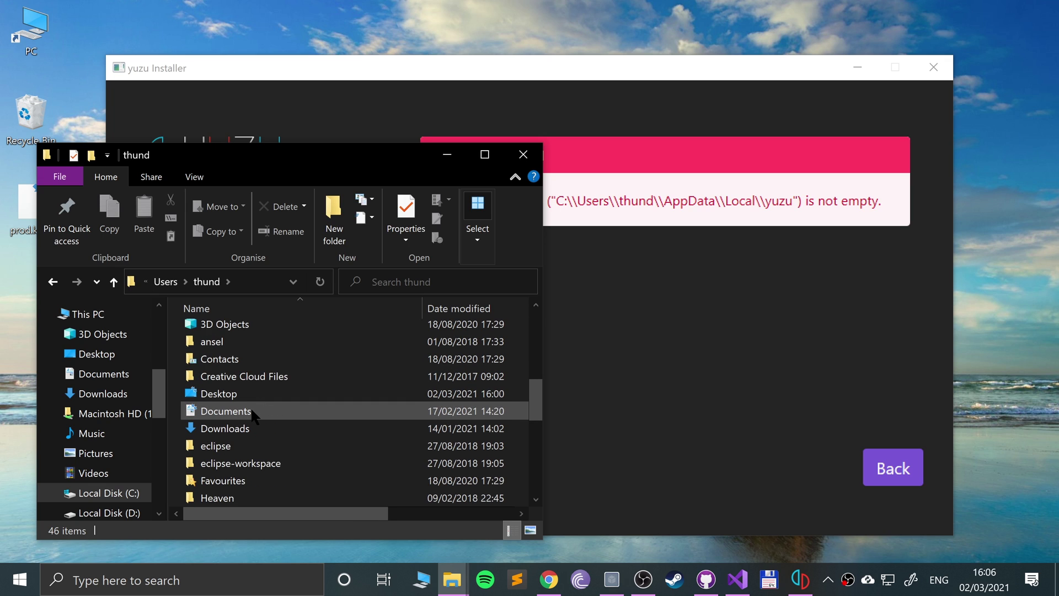
scroll(252, 415, up, 3)
scroll(252, 415, down, 10)
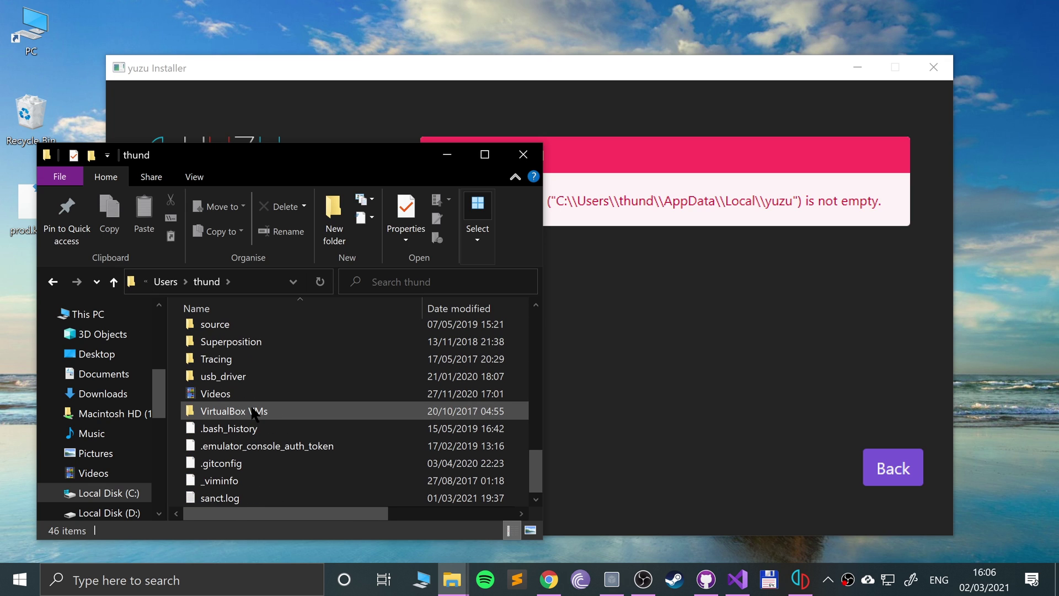
scroll(254, 413, up, 12)
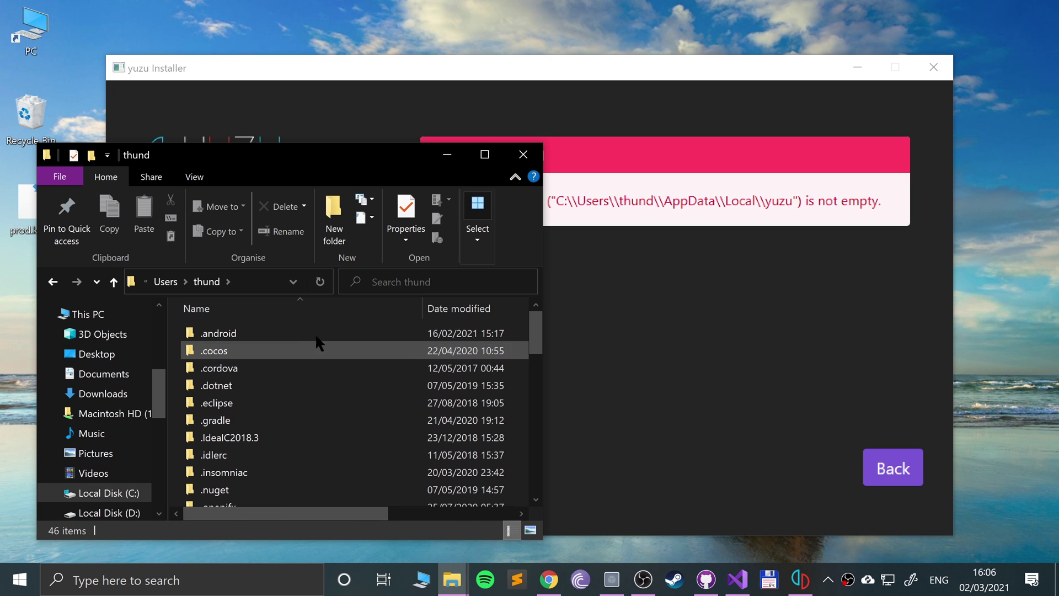
- Widen the File Explorer window and turn on the display of hidden items
click(194, 177)
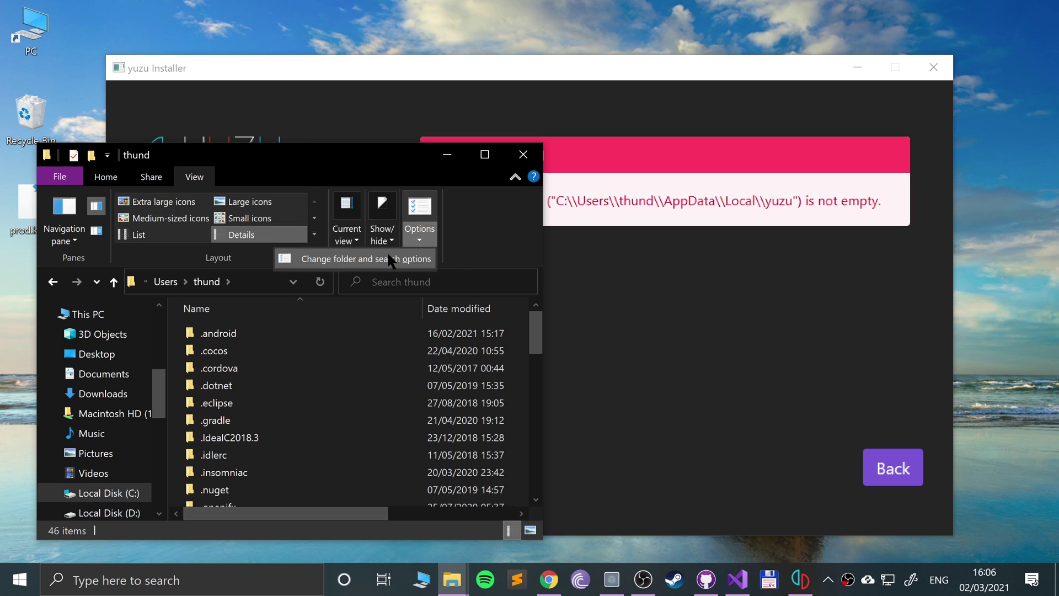
drag(542, 270, 758, 279)
click(538, 237)
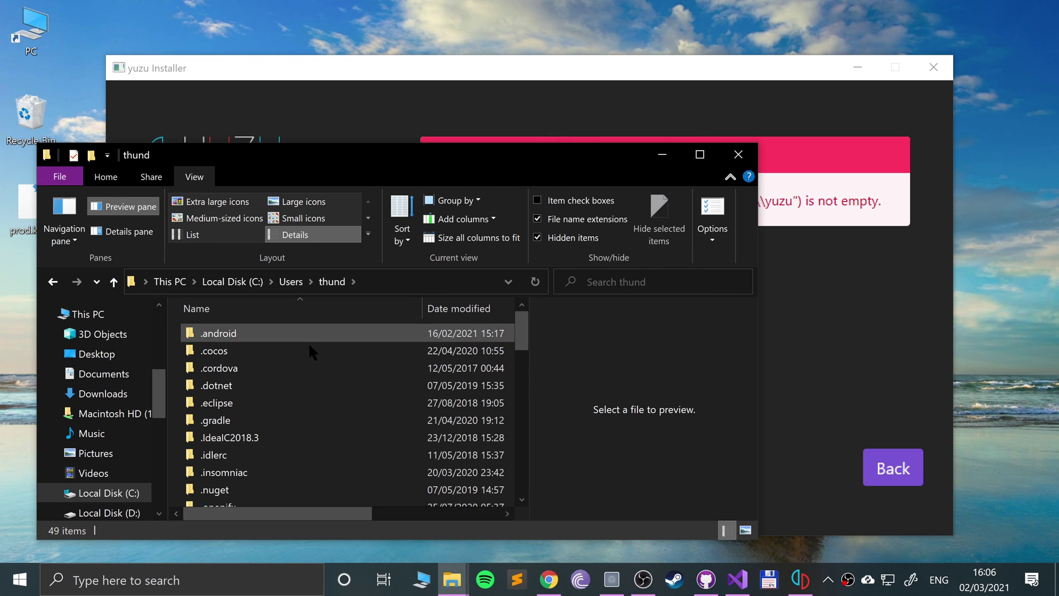
- Open the AppData folder in the user's profile and go into its Local folder
scroll(307, 346, down, 4)
click(307, 413)
scroll(301, 418, down, 2)
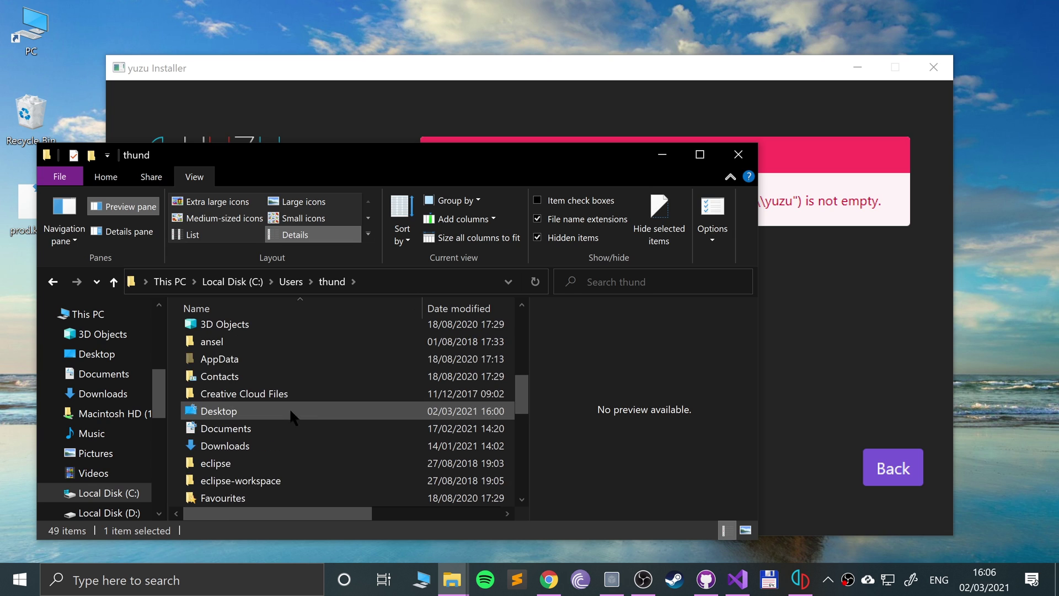
double_click(292, 359)
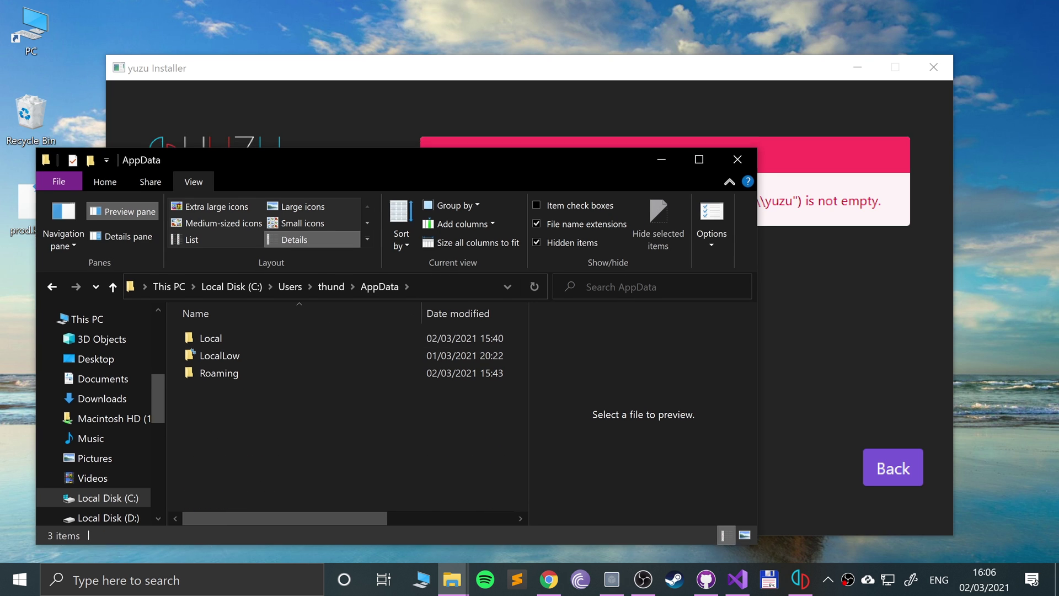
drag(507, 147, 550, 148)
key(Down)
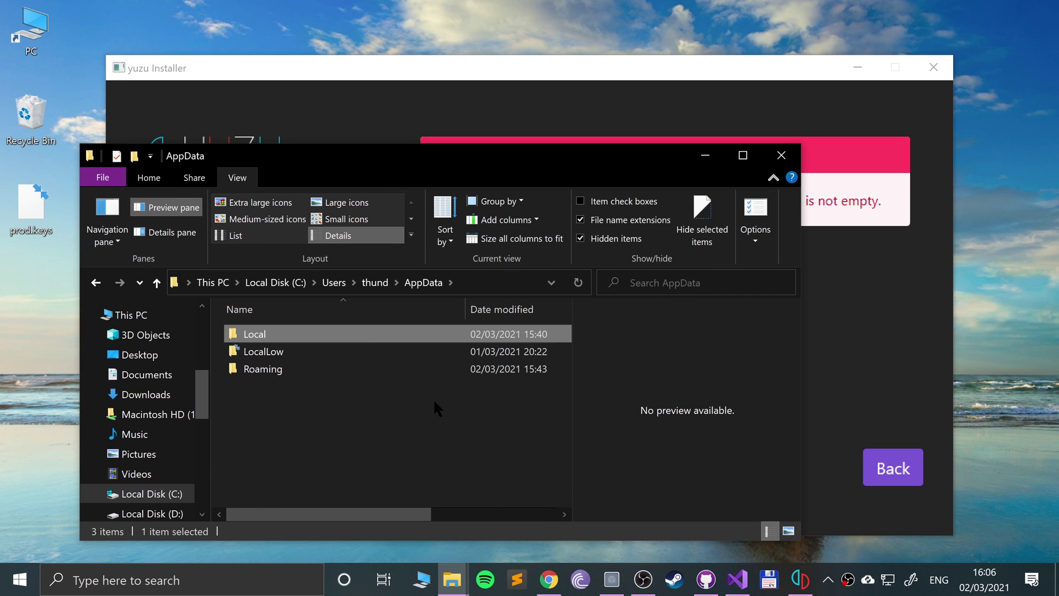
key(Return)
- Delete the existing yuzu folder from AppData\Local to the Recycle Bin and close that File Explorer window
key(Down)
scroll(390, 412, down, 3)
click(389, 412)
scroll(393, 406, down, 20)
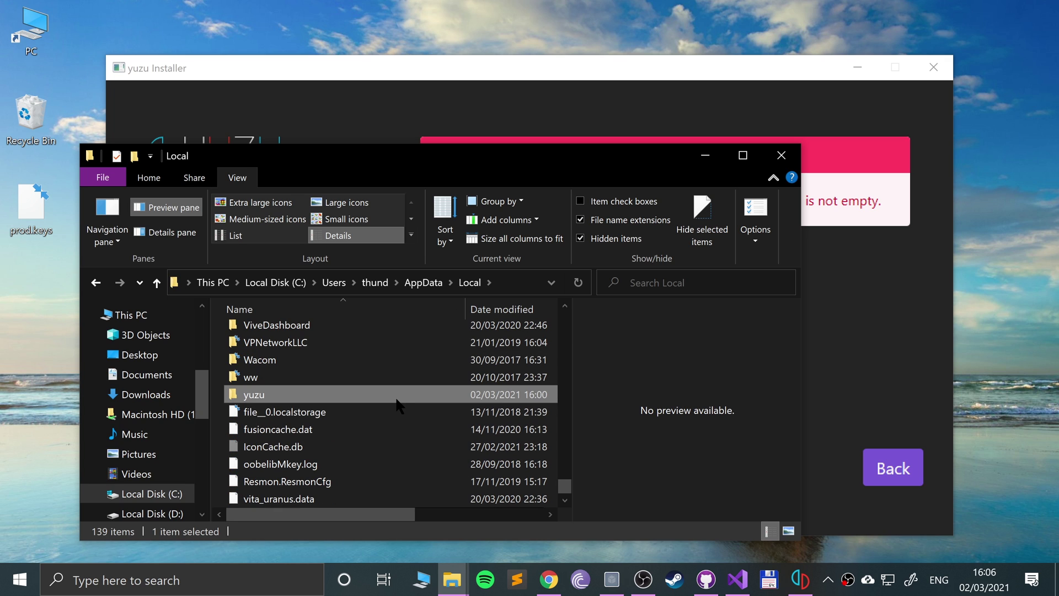
double_click(392, 393)
key(alt+Left)
key(Delete)
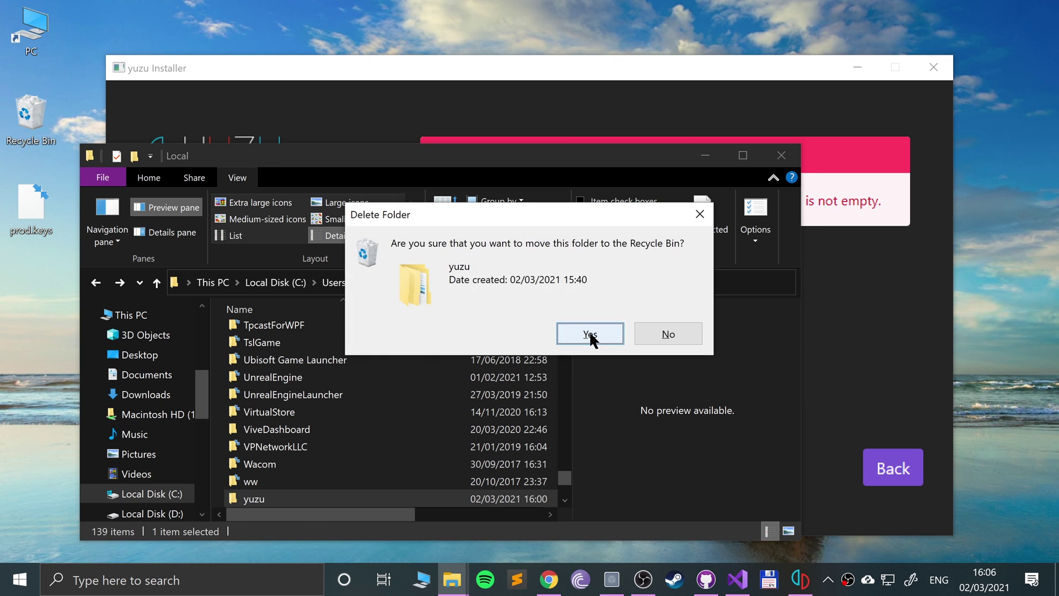
click(591, 333)
click(781, 155)
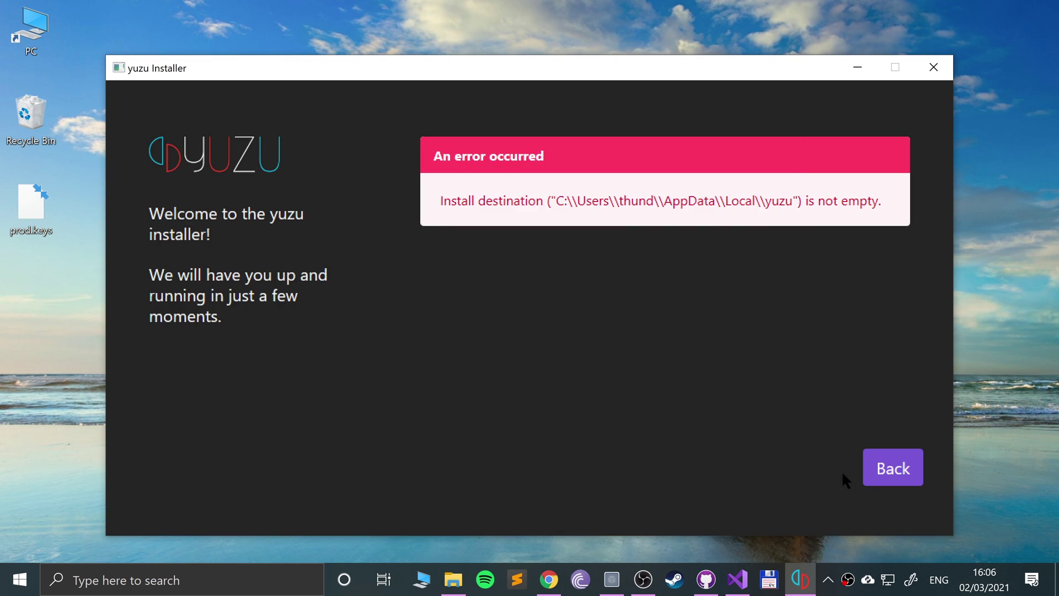
- Go back from the installer's error, run the yuzu installation again and exit the installer once it finishes
click(865, 464)
click(879, 467)
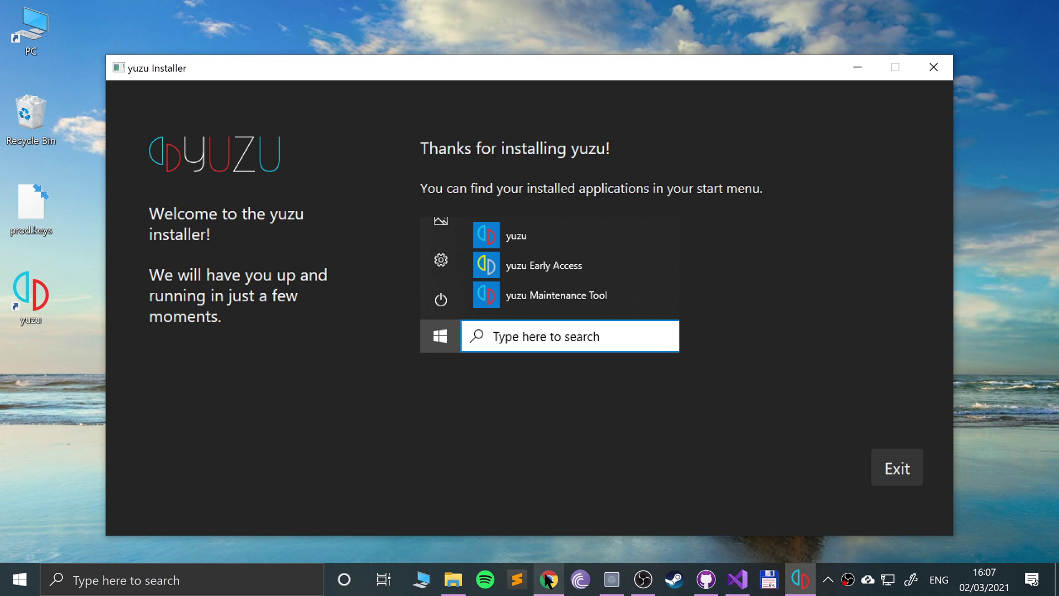
mouse_move(552, 576)
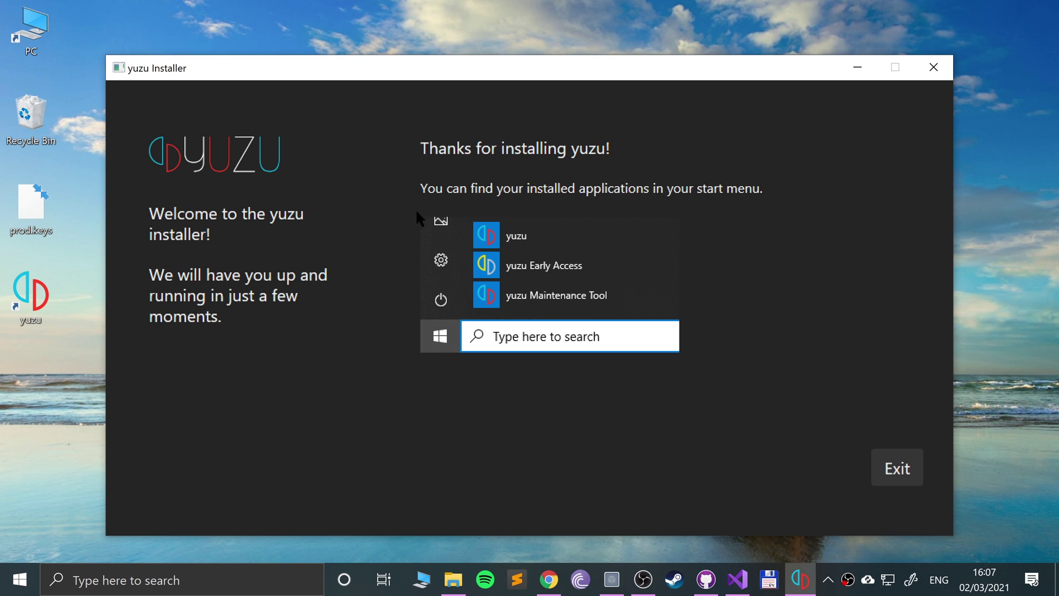
key(super)
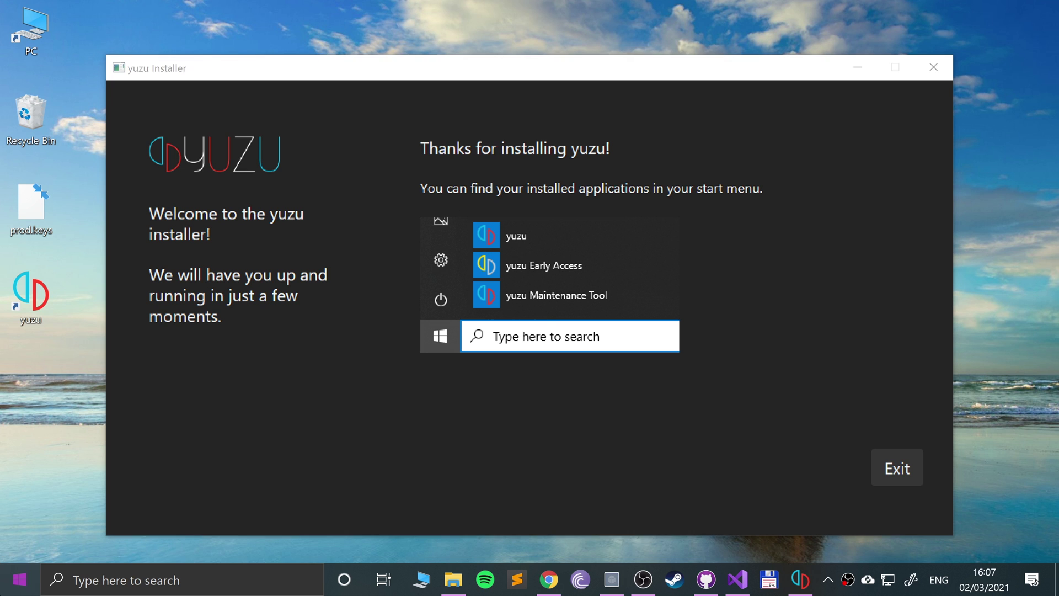
click(889, 357)
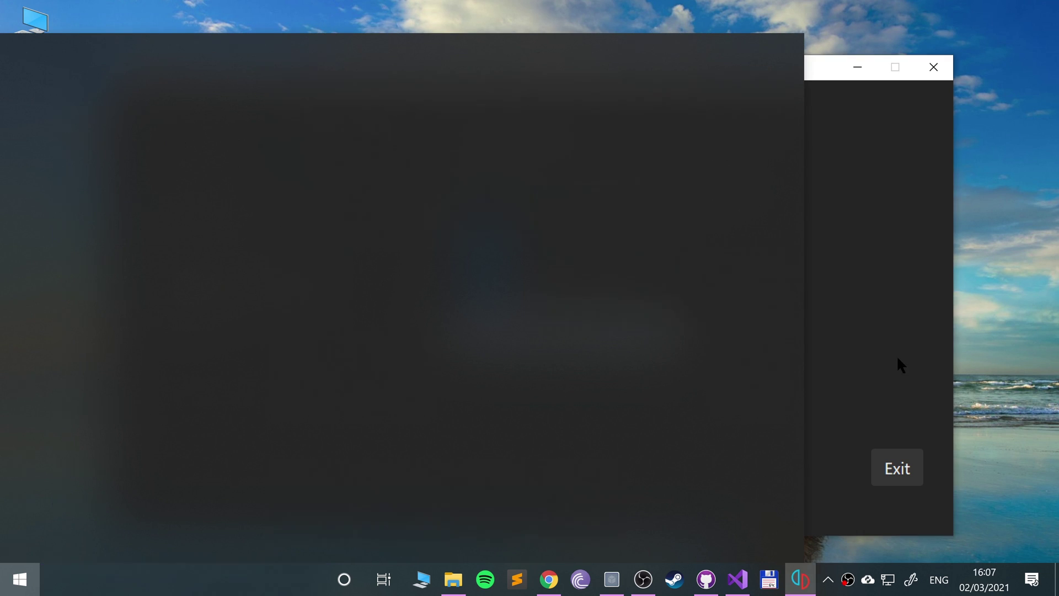
click(896, 469)
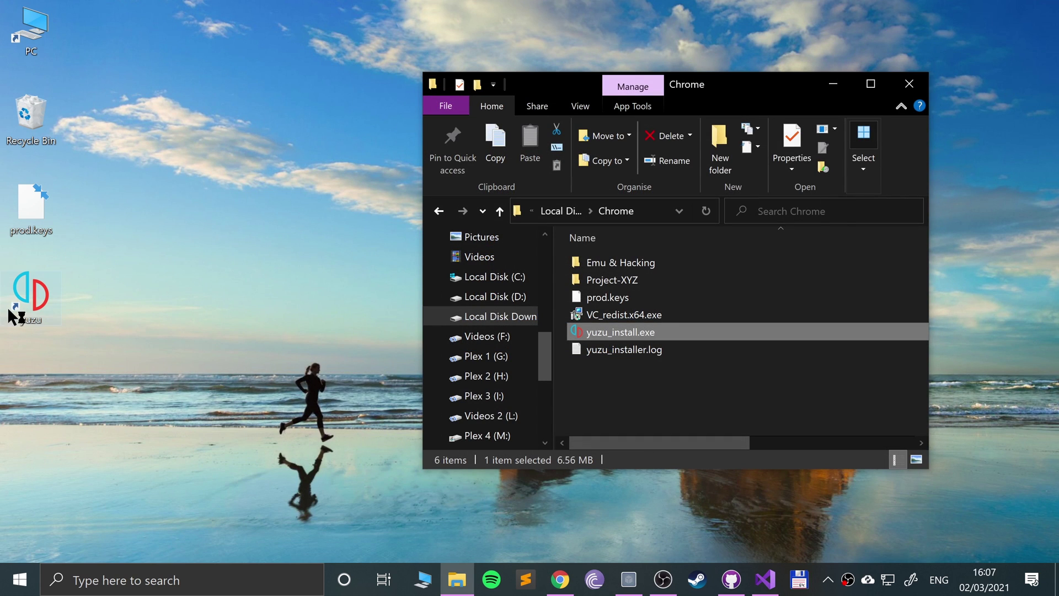
- Launch yuzu from its desktop shortcut and remove the New Super Mario Bros U Deluxe game directory from its list
double_click(27, 298)
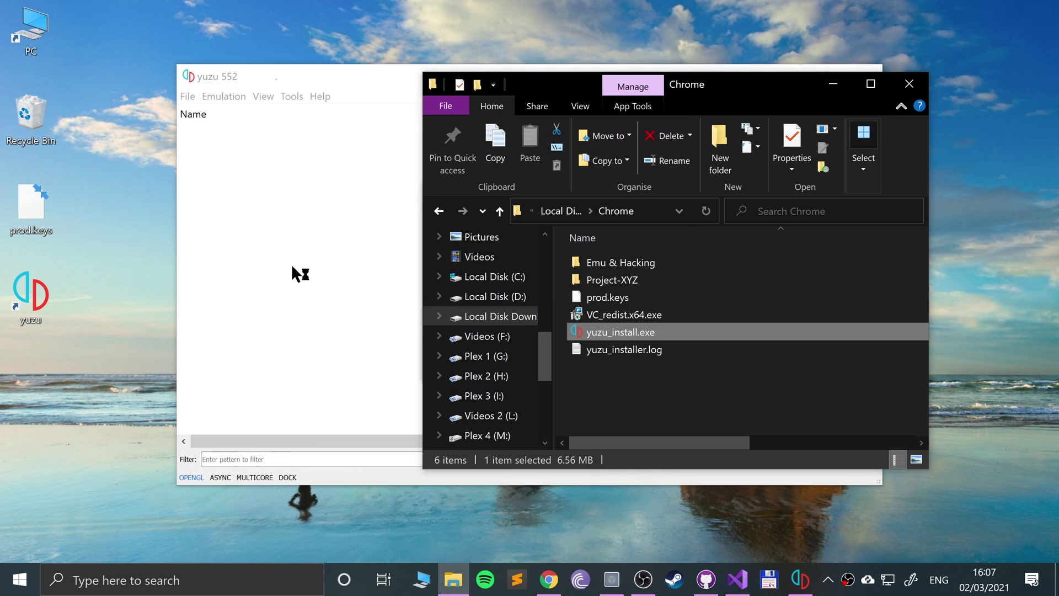
click(315, 266)
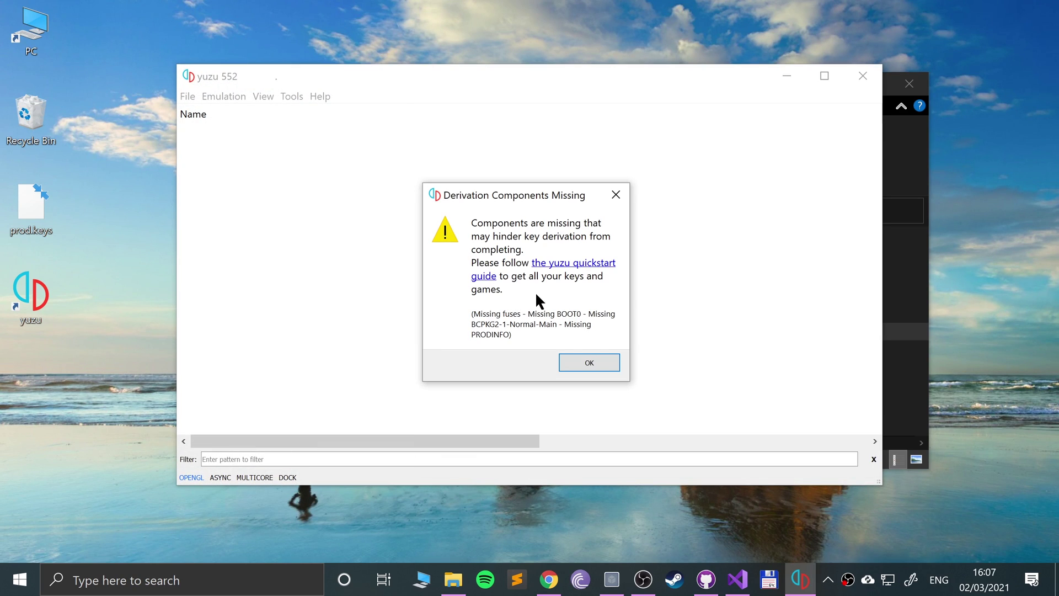
click(590, 363)
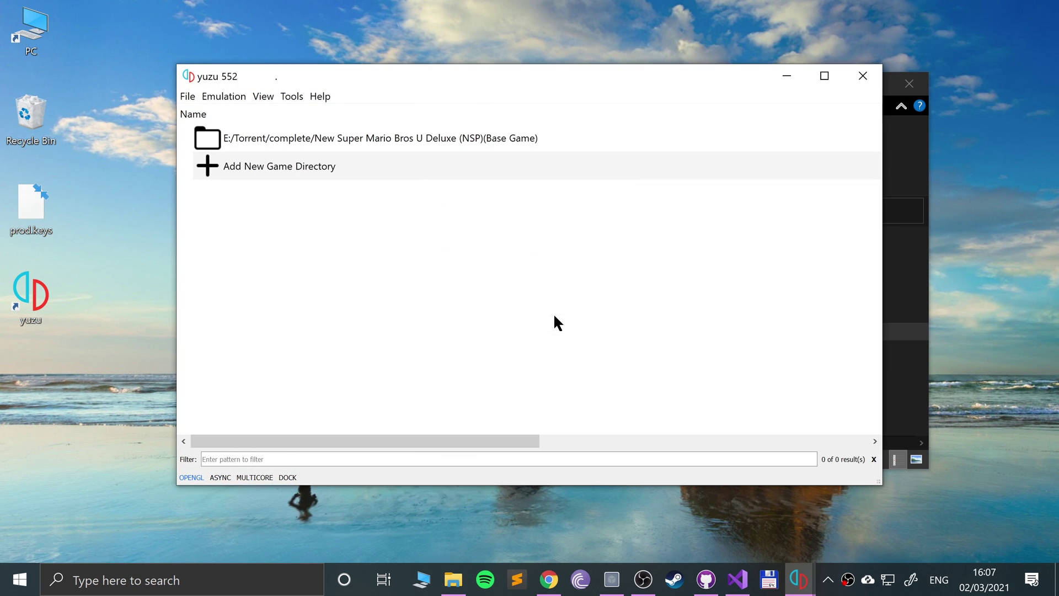
right_click(240, 141)
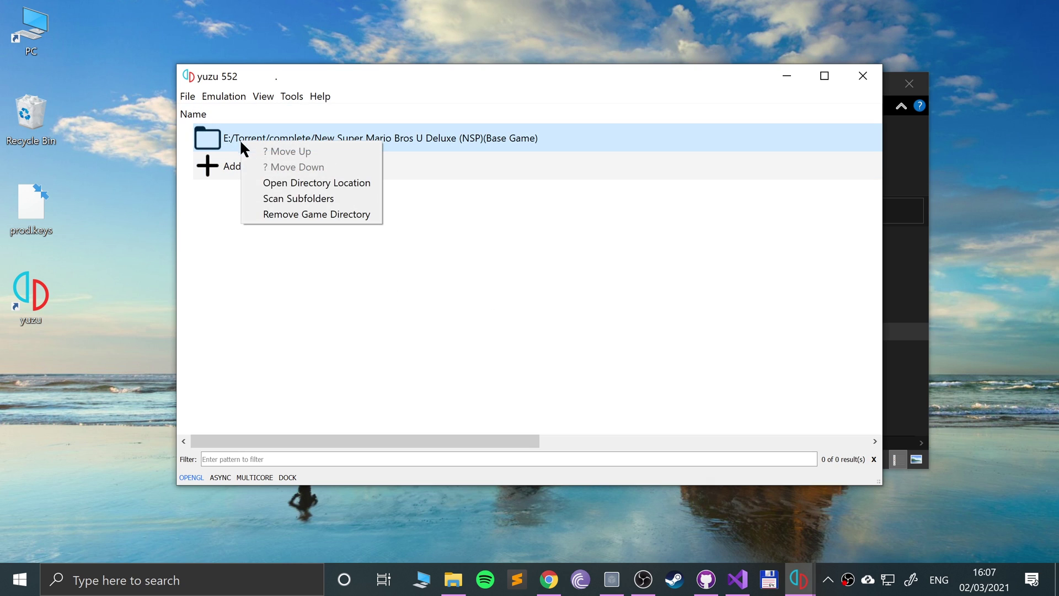
click(283, 213)
- Open the yuzu data folder from the emulator and move prod.keys from the desktop into its keys subfolder
click(186, 97)
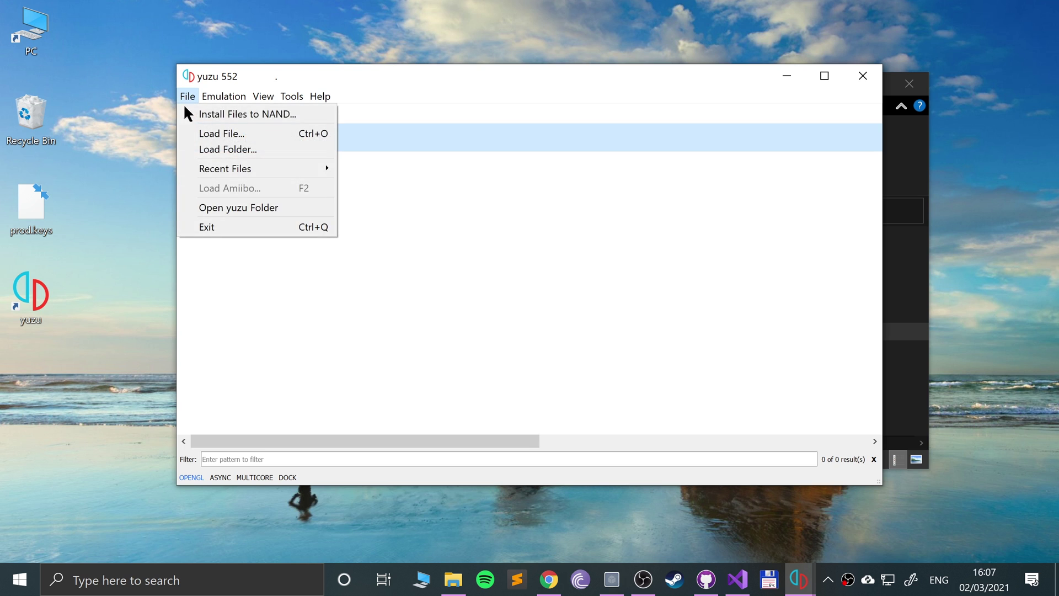
click(197, 210)
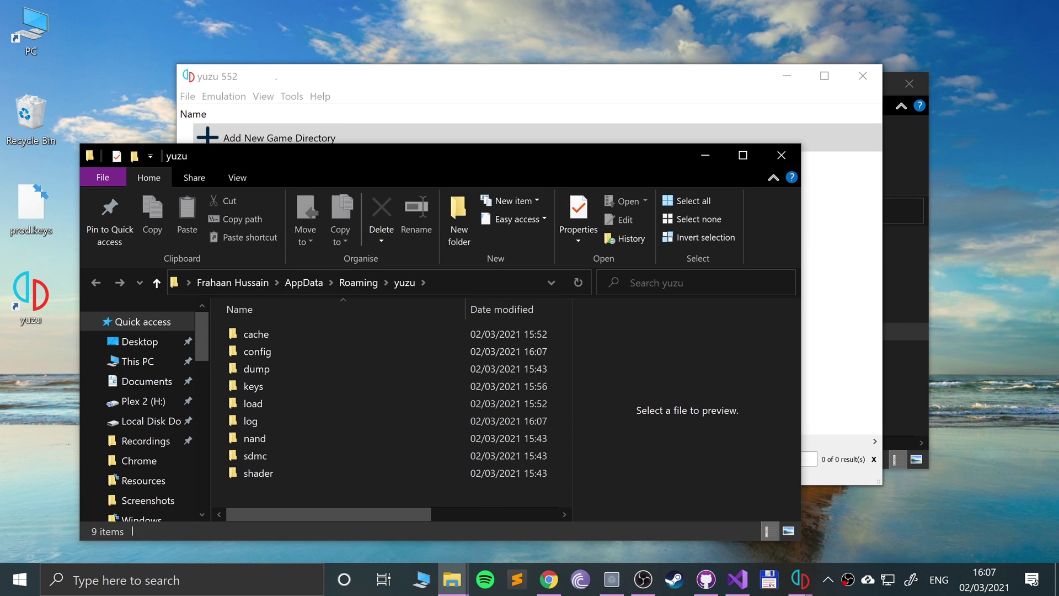
drag(386, 155, 543, 75)
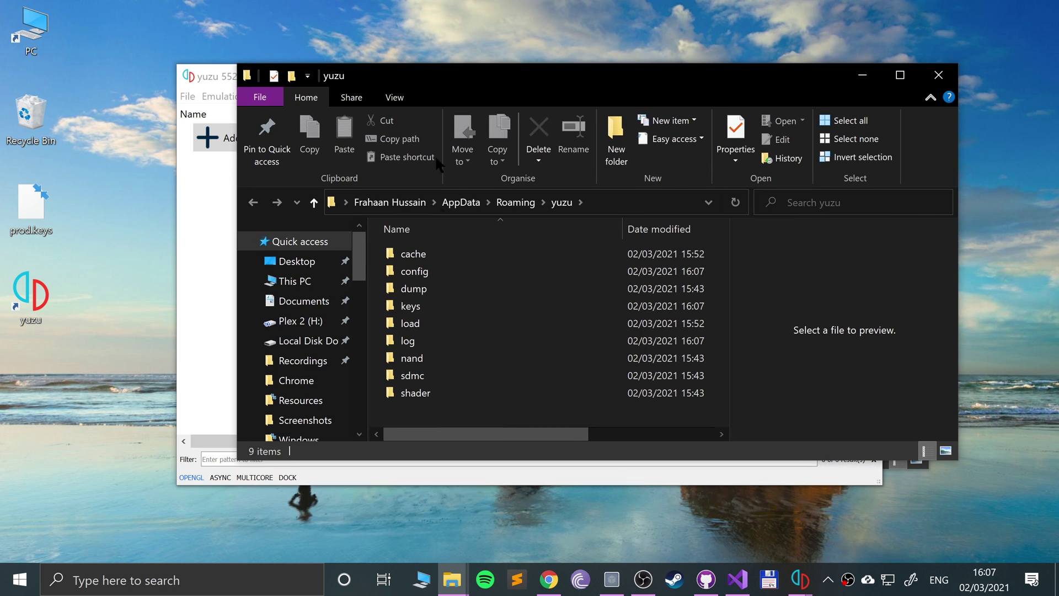
right_click(428, 416)
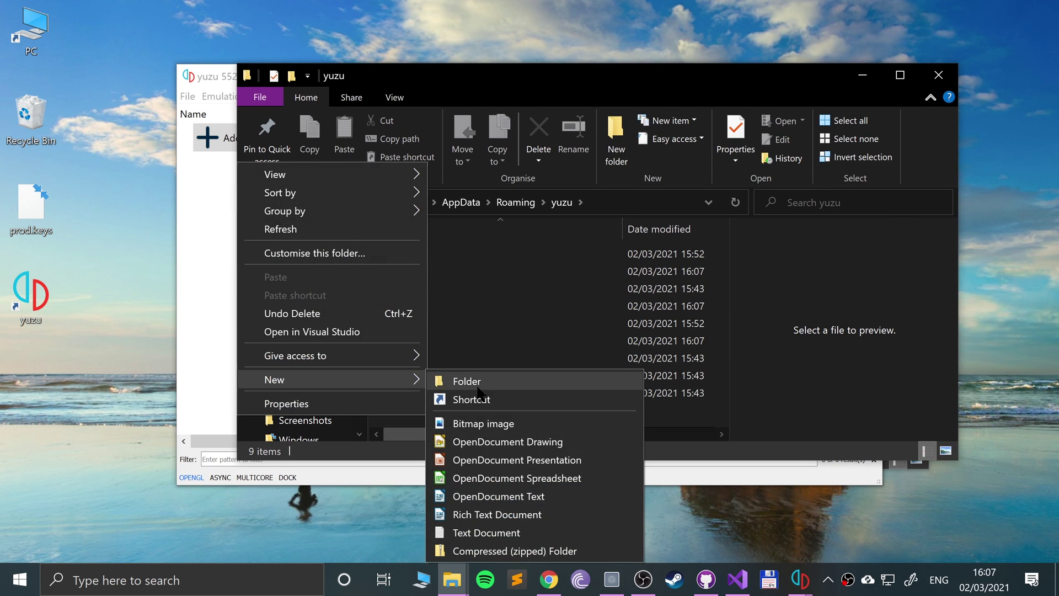
click(717, 410)
double_click(414, 305)
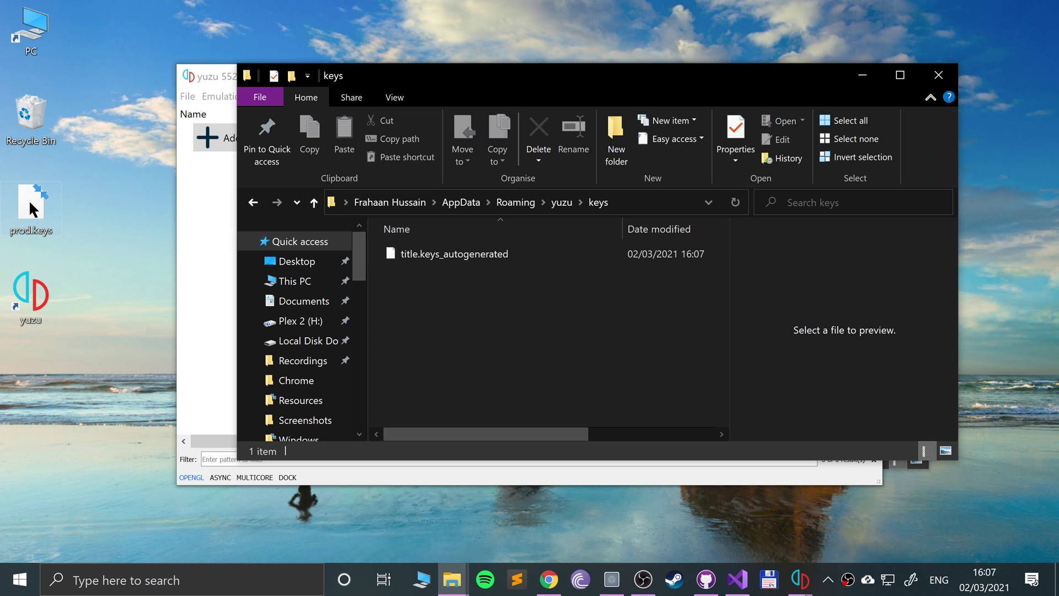
drag(30, 202, 458, 283)
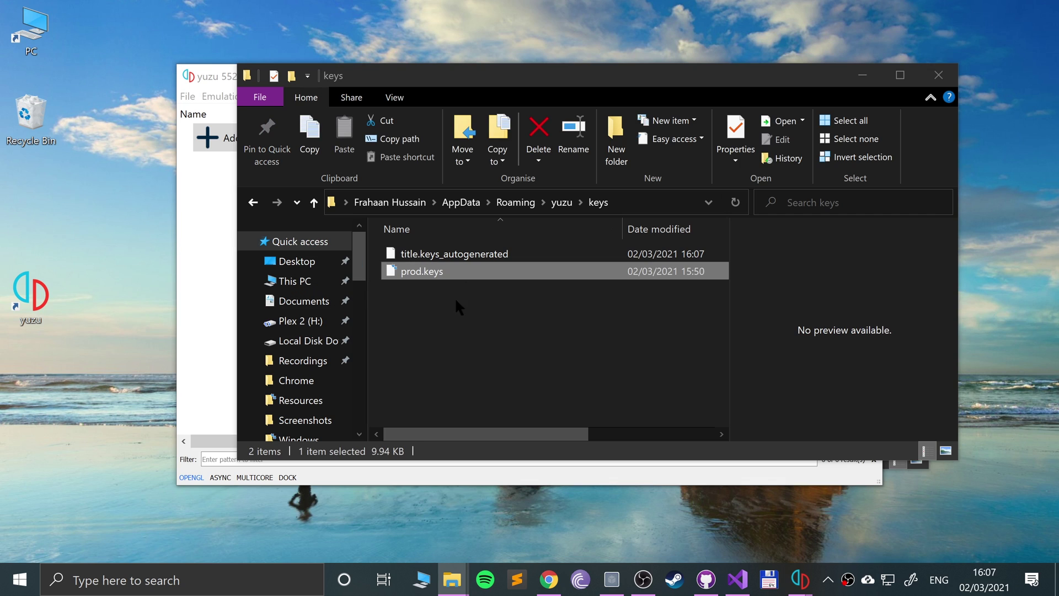
click(938, 75)
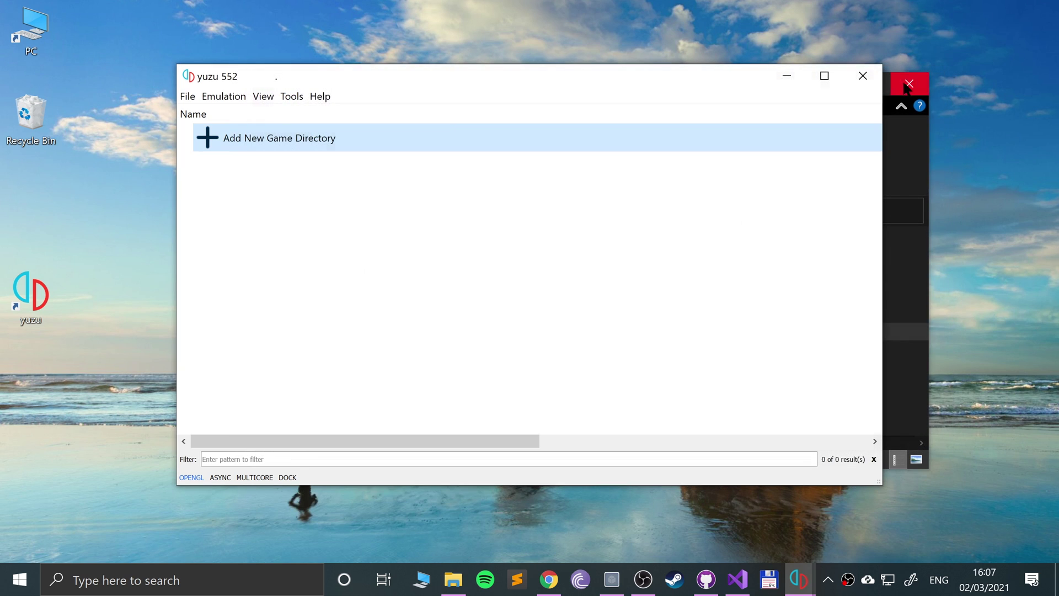
- Close yuzu and launch it again to reload the keys
click(604, 362)
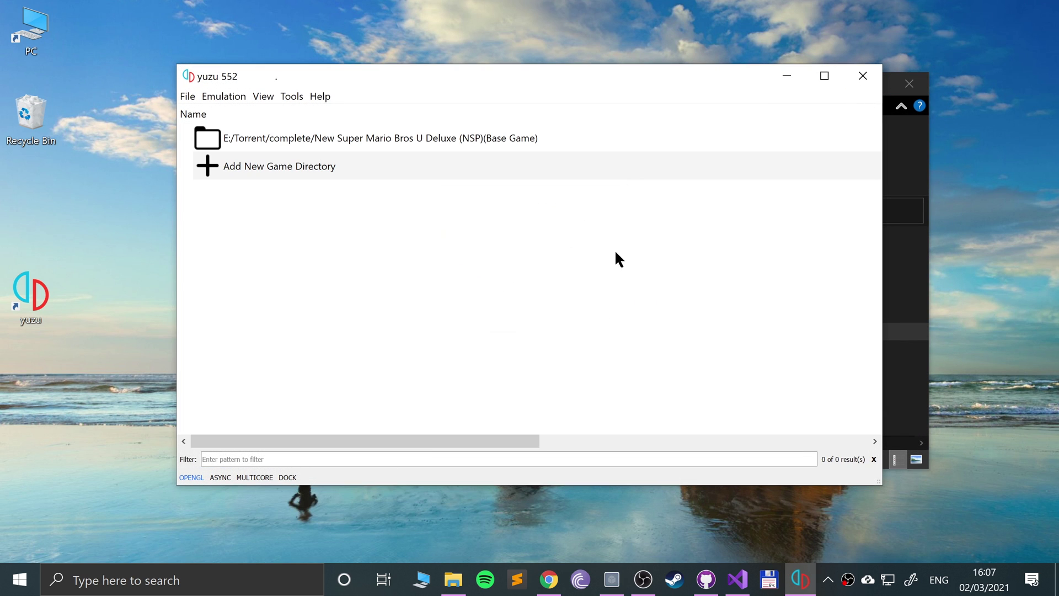
click(863, 74)
key(super)
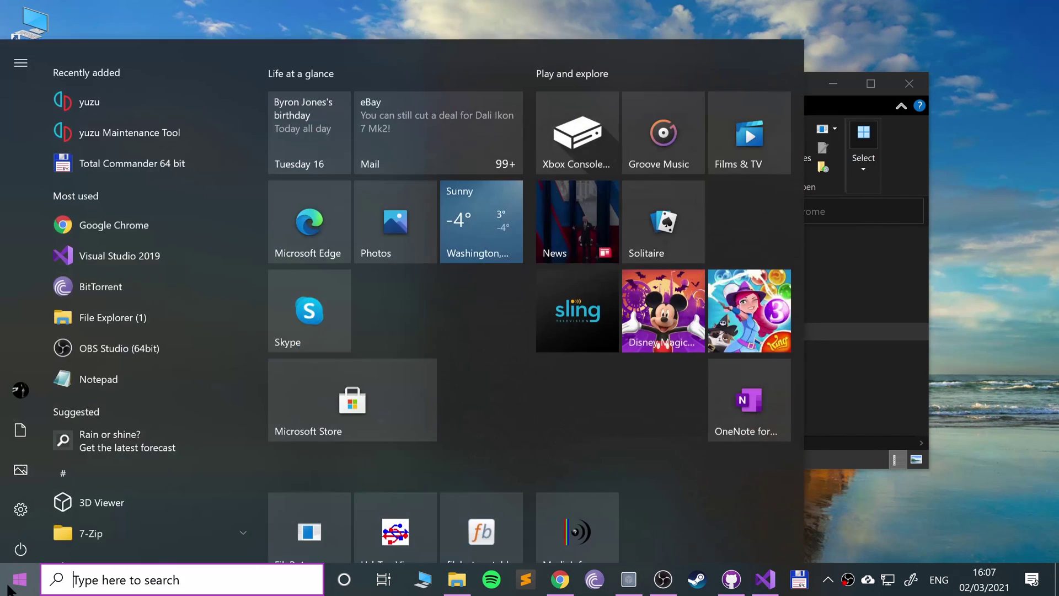
click(148, 72)
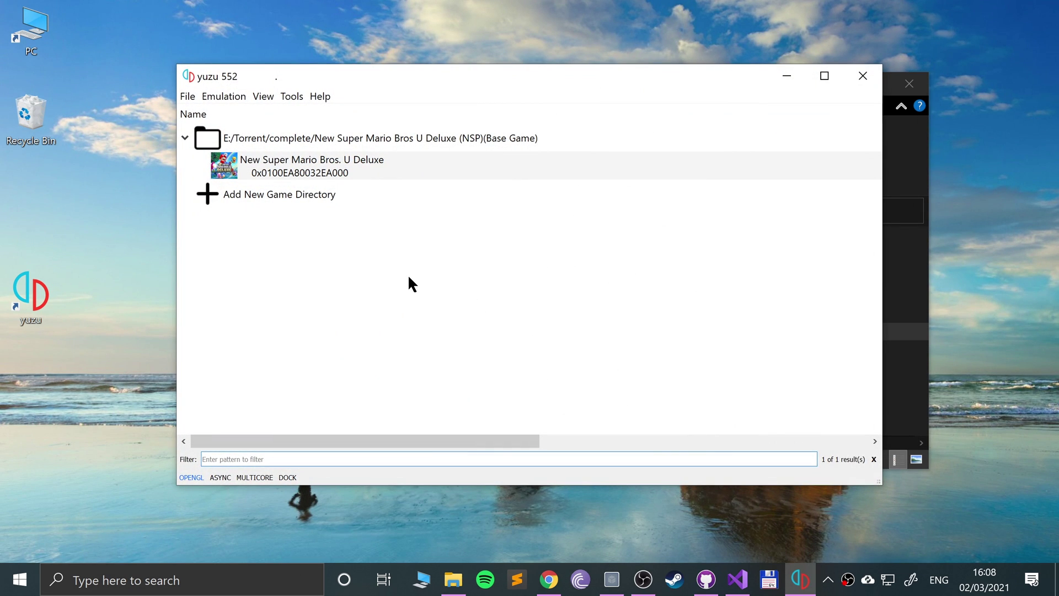
- Open the emulator configuration and review the general settings, including the hotkeys, UI, web and debug options
click(208, 95)
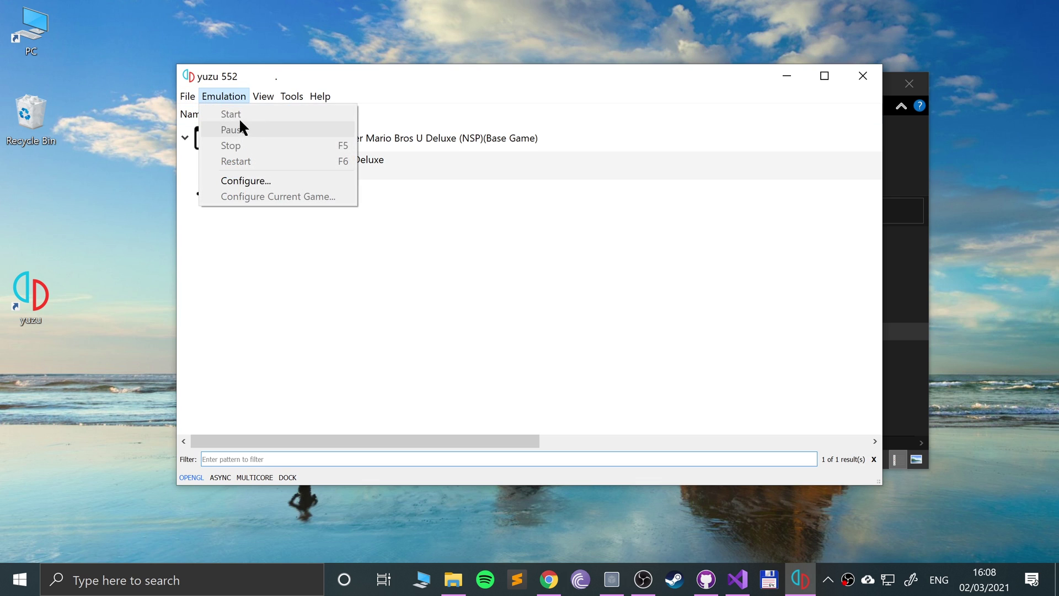
mouse_move(256, 94)
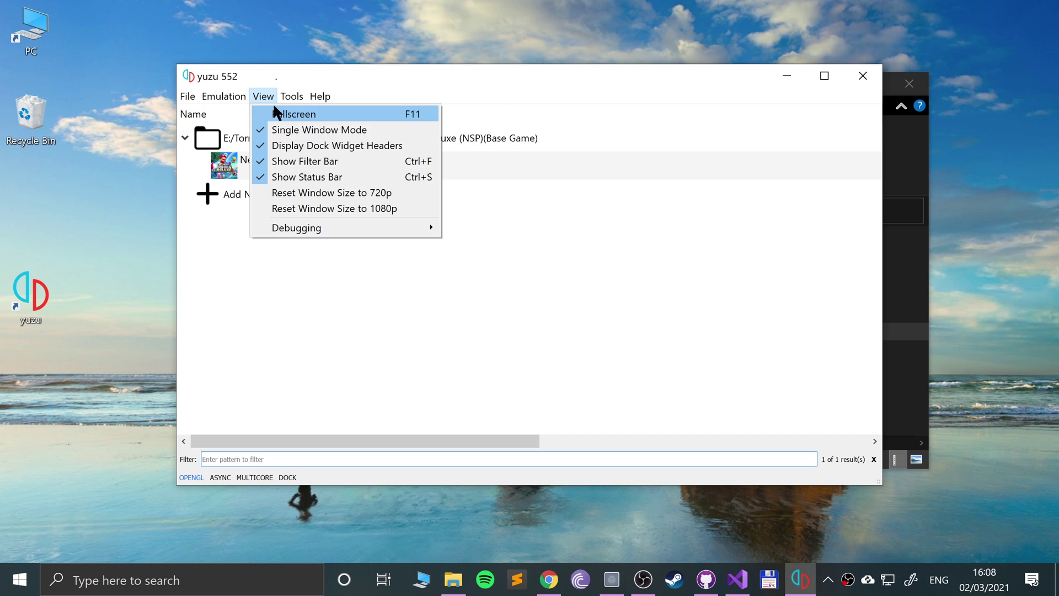
mouse_move(224, 97)
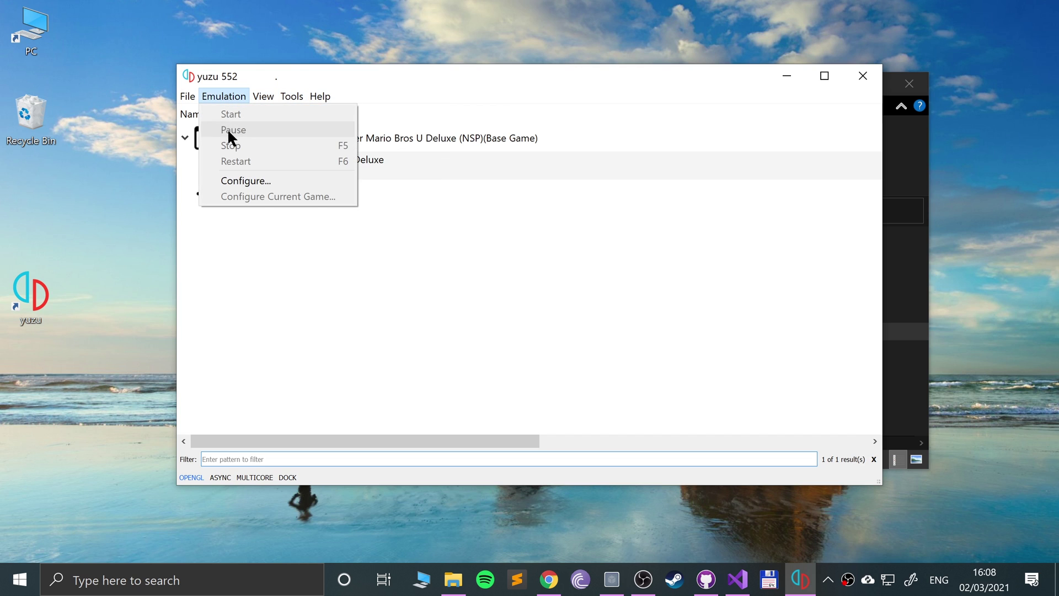
key(Escape)
click(233, 98)
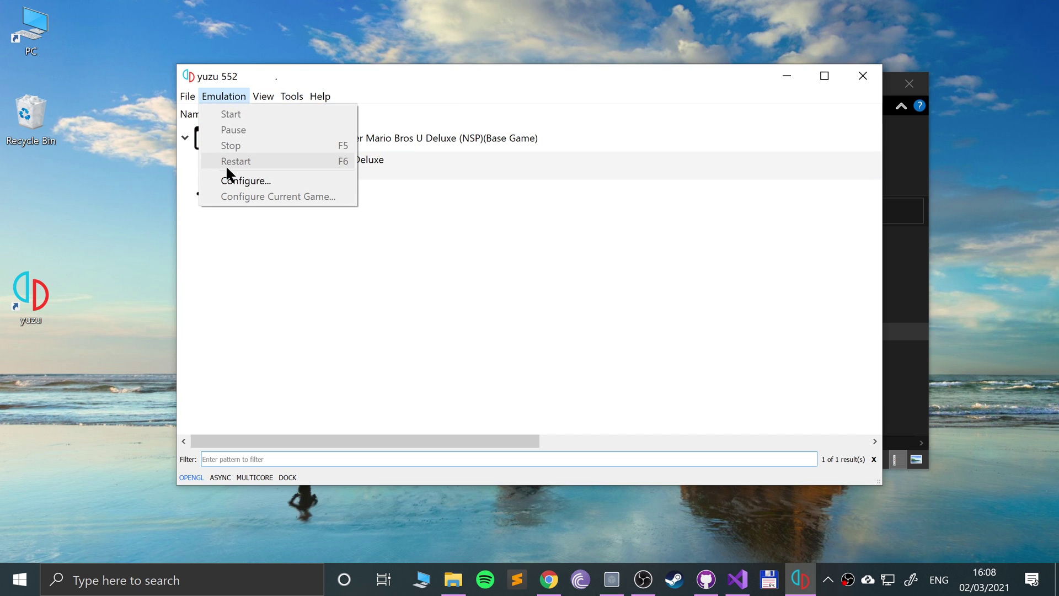
key(Escape)
key(ctrl+comma)
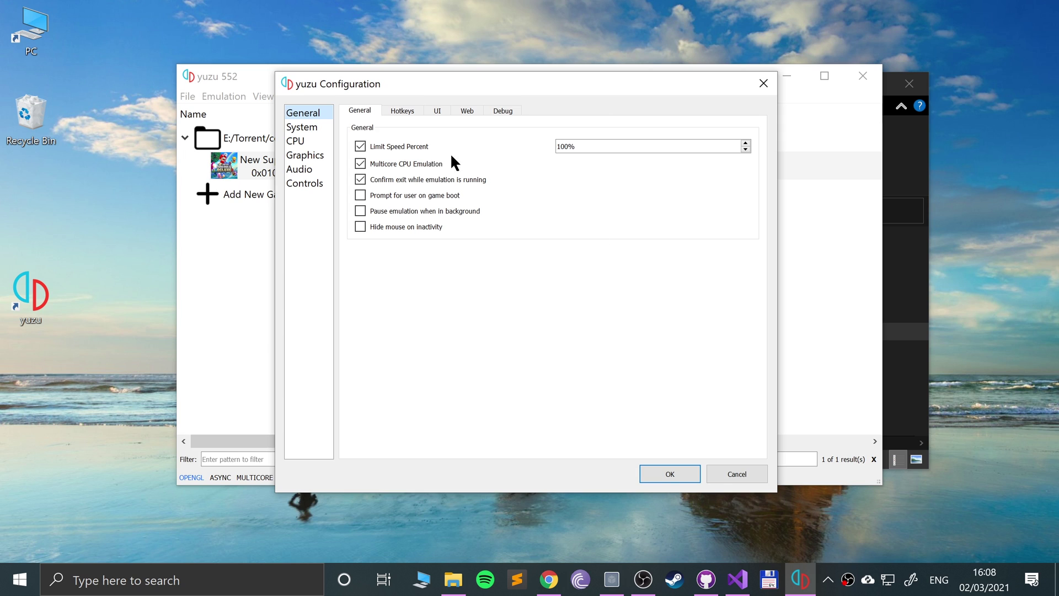
click(399, 110)
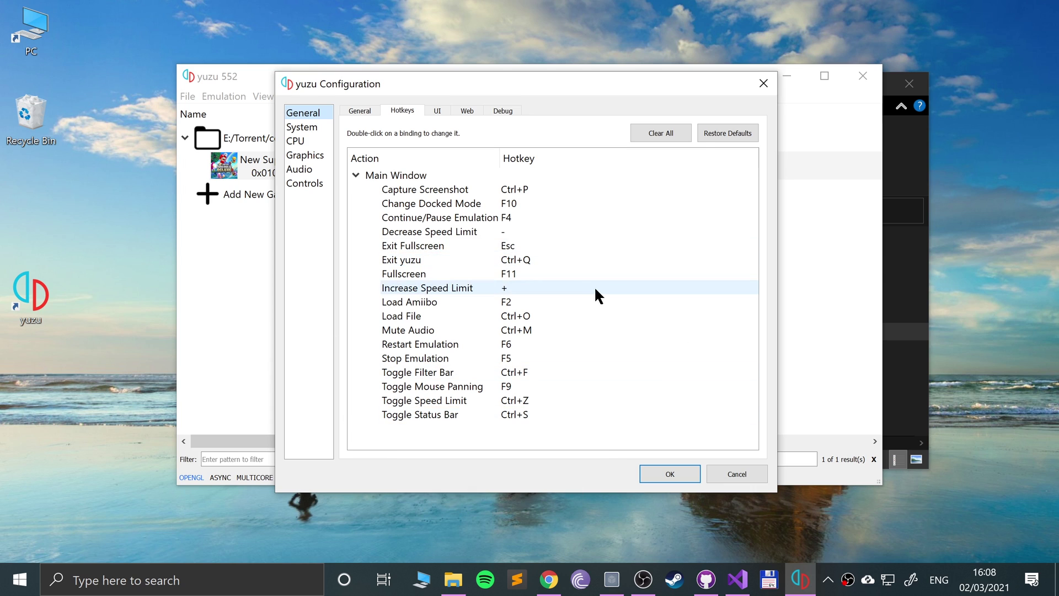
click(517, 258)
click(437, 111)
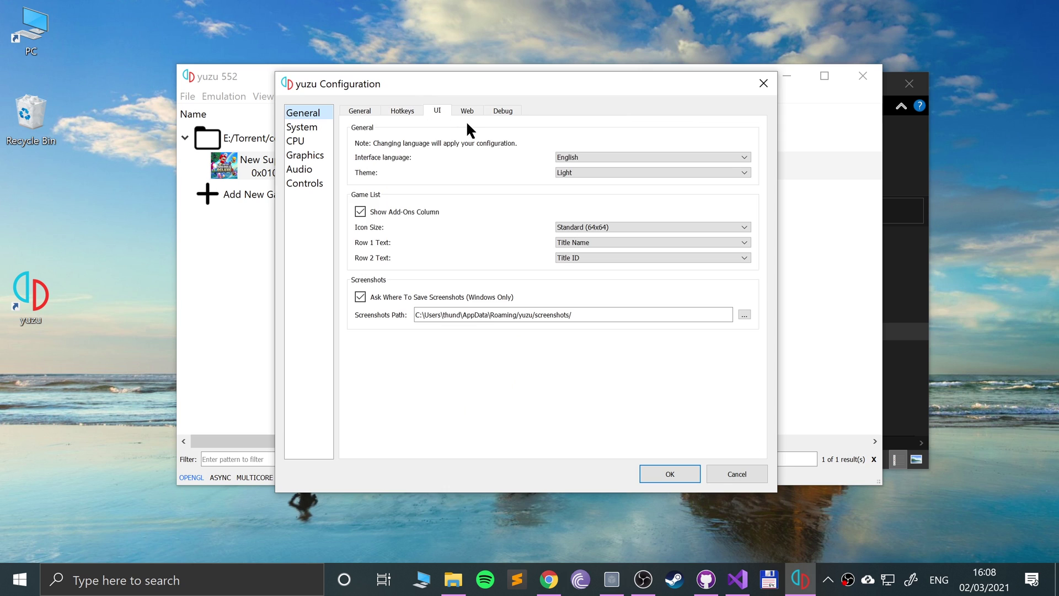
click(468, 115)
click(490, 110)
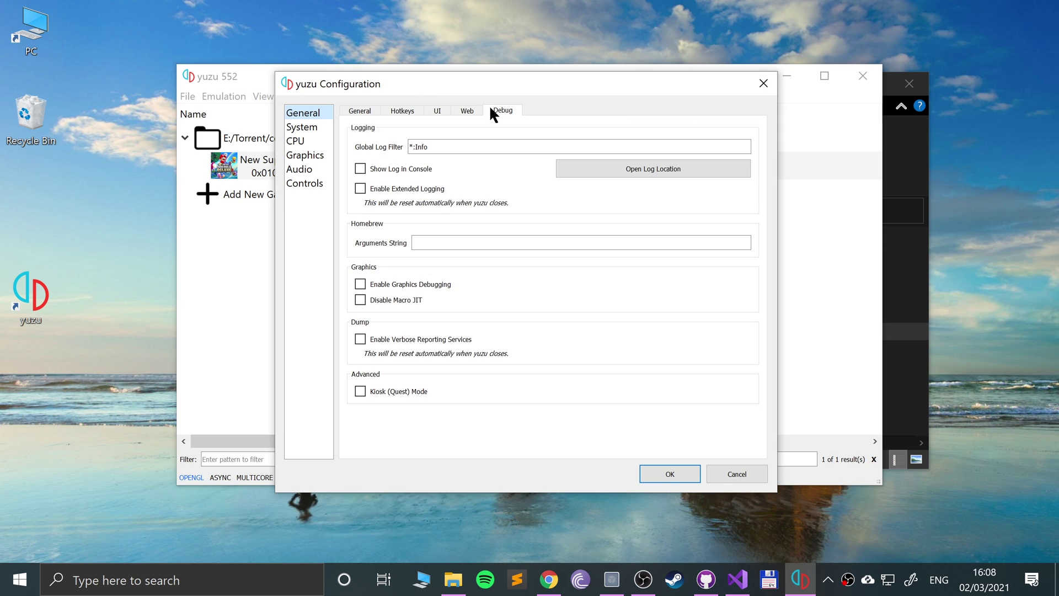
- Review the system settings, keeping Stereo as the sound output mode, and look through the profiles, services and filesystem options
click(301, 129)
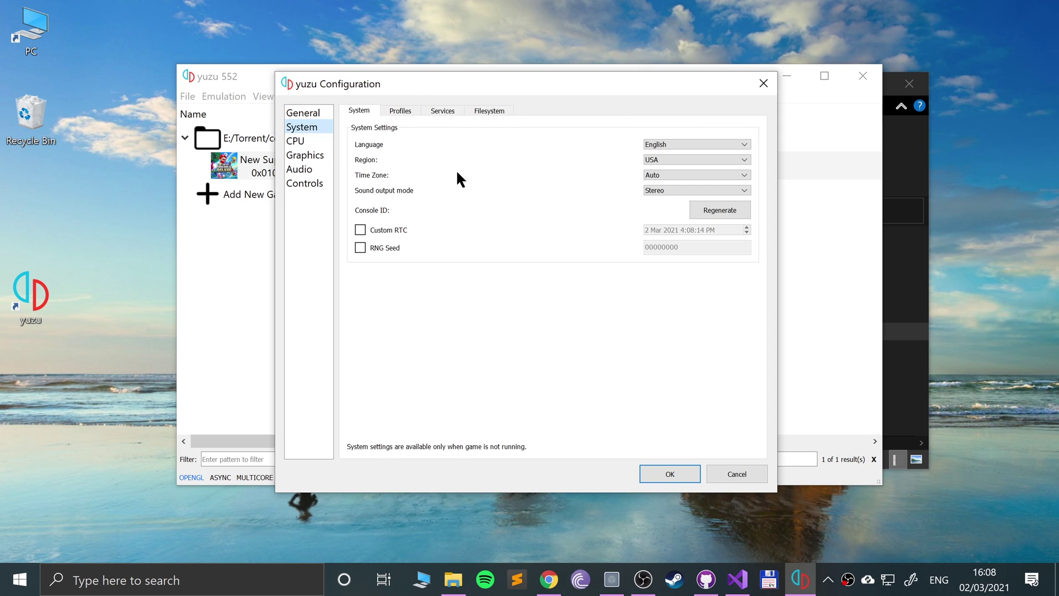
click(675, 188)
click(661, 204)
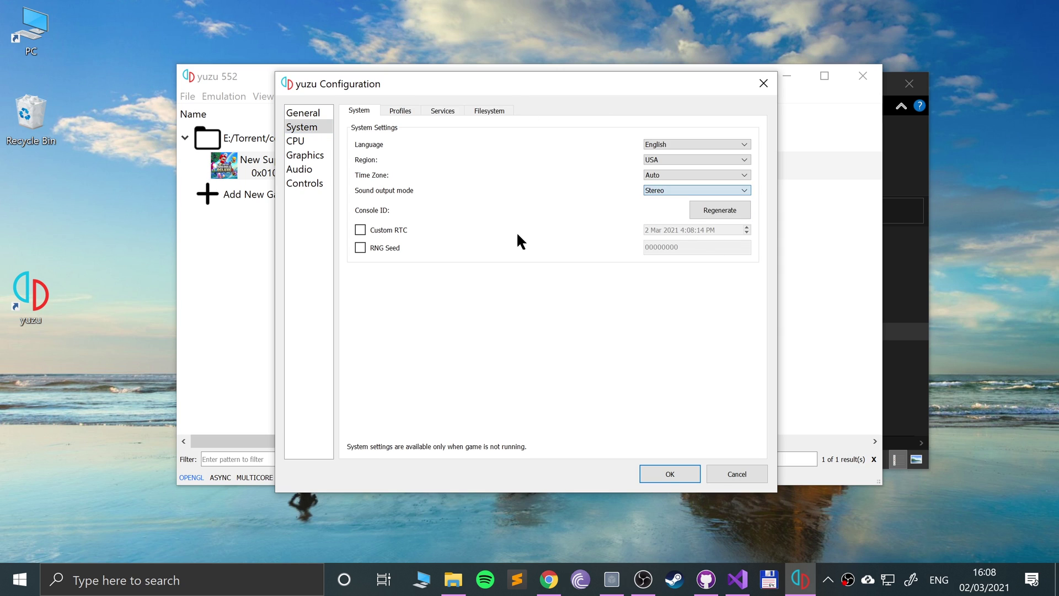
click(400, 113)
click(431, 109)
click(475, 112)
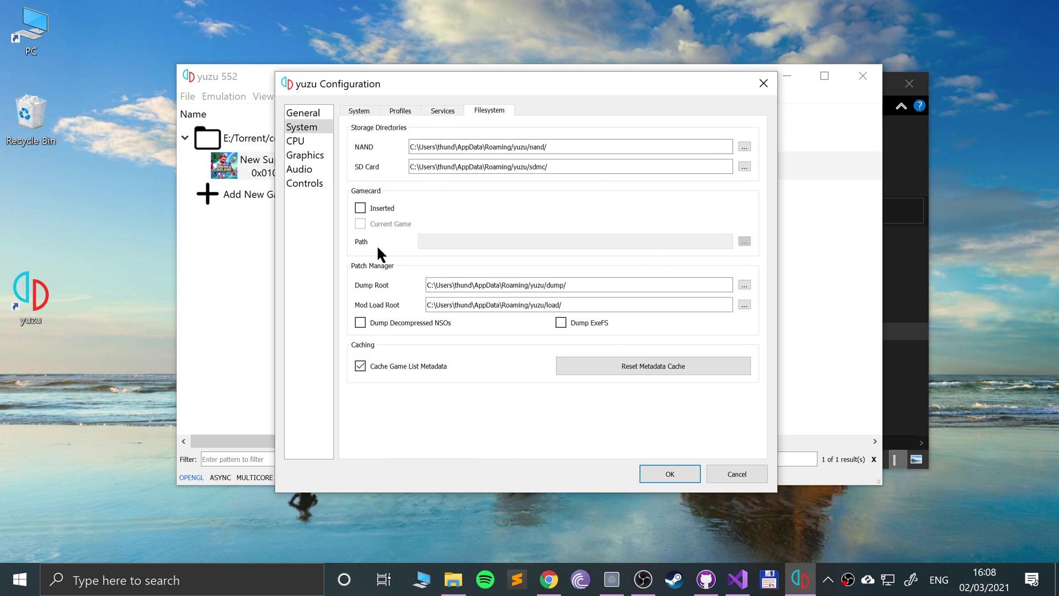
- Examine the CPU accuracy choices and the CPU debug optimizations
click(287, 141)
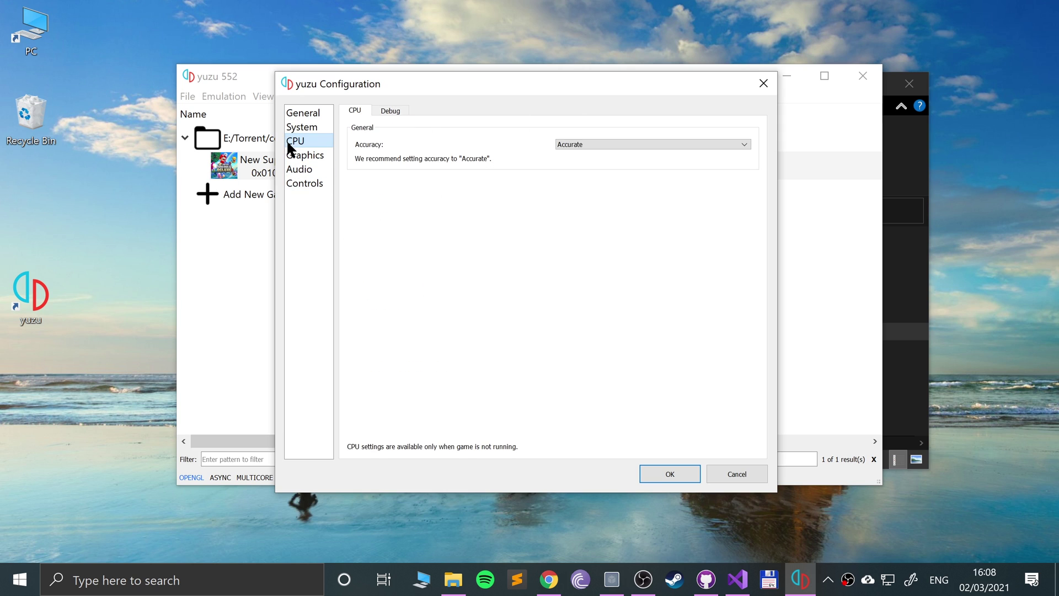
click(585, 140)
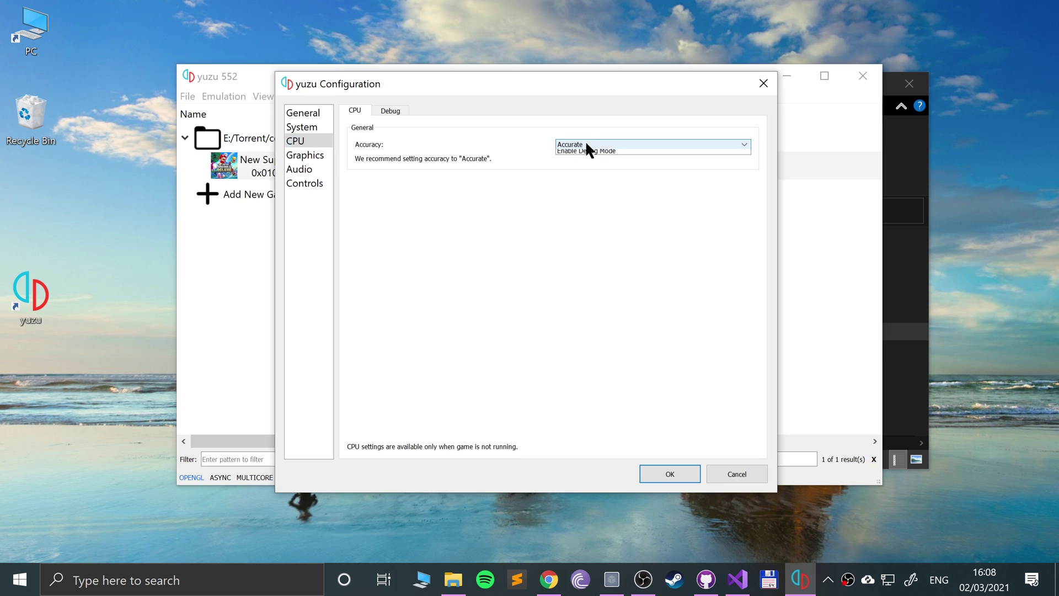
click(461, 131)
click(388, 112)
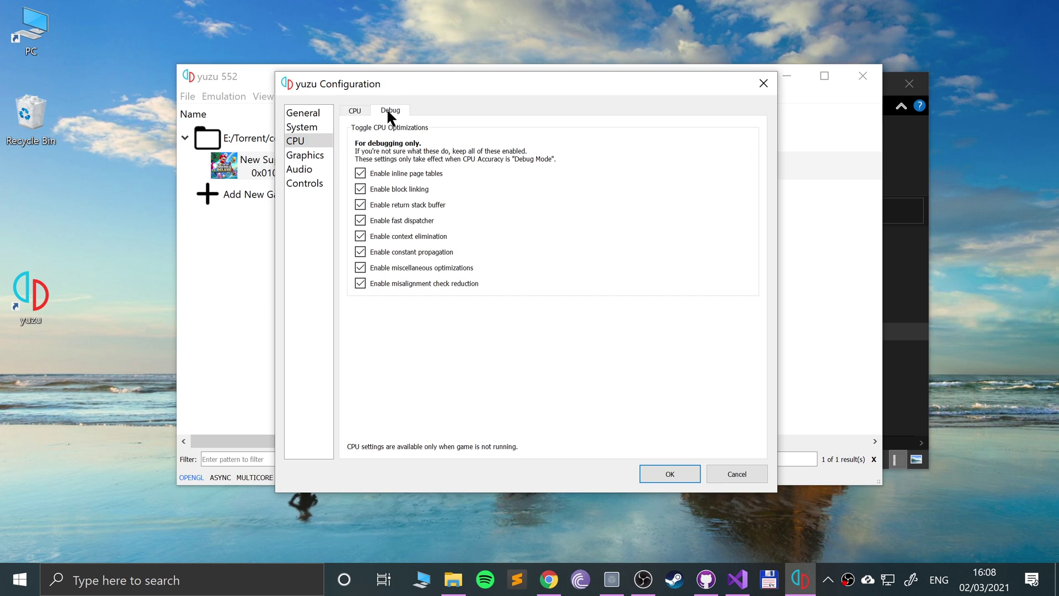
click(356, 110)
- Examine the main graphics settings, including the API choice and the available aspect ratios
click(305, 157)
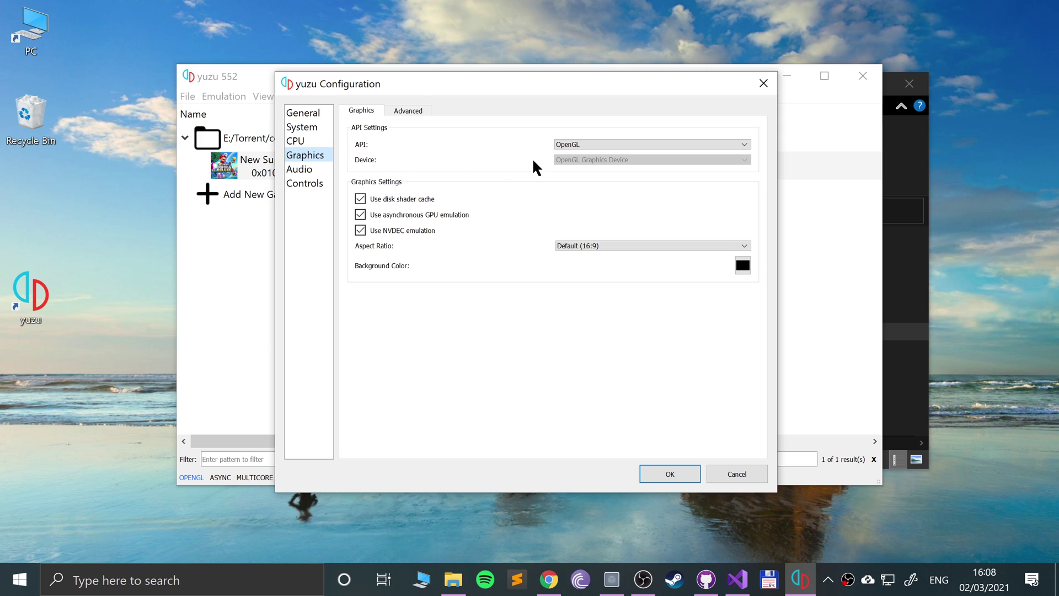
click(566, 145)
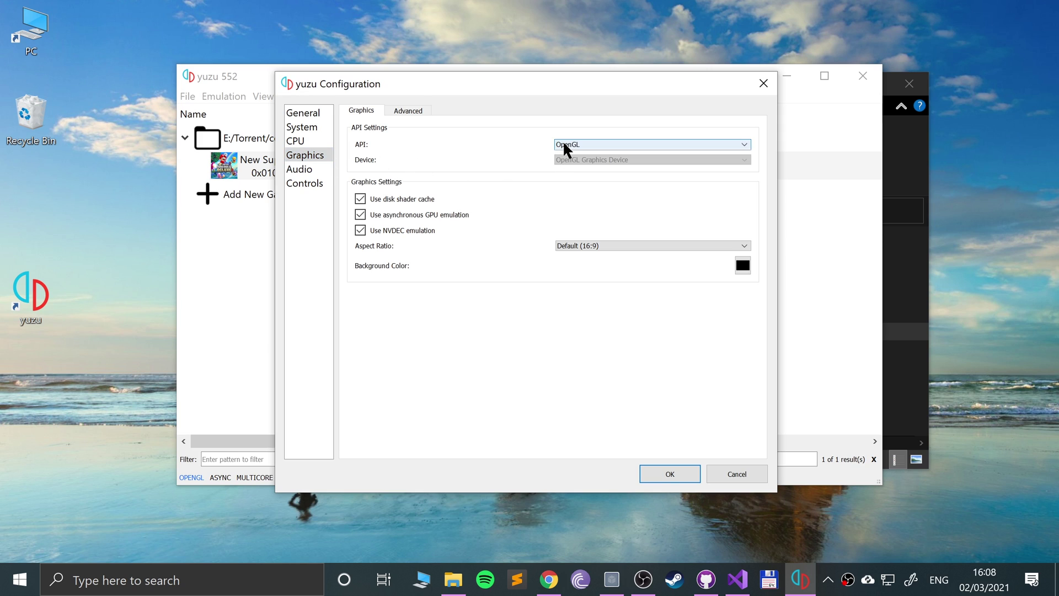
click(498, 156)
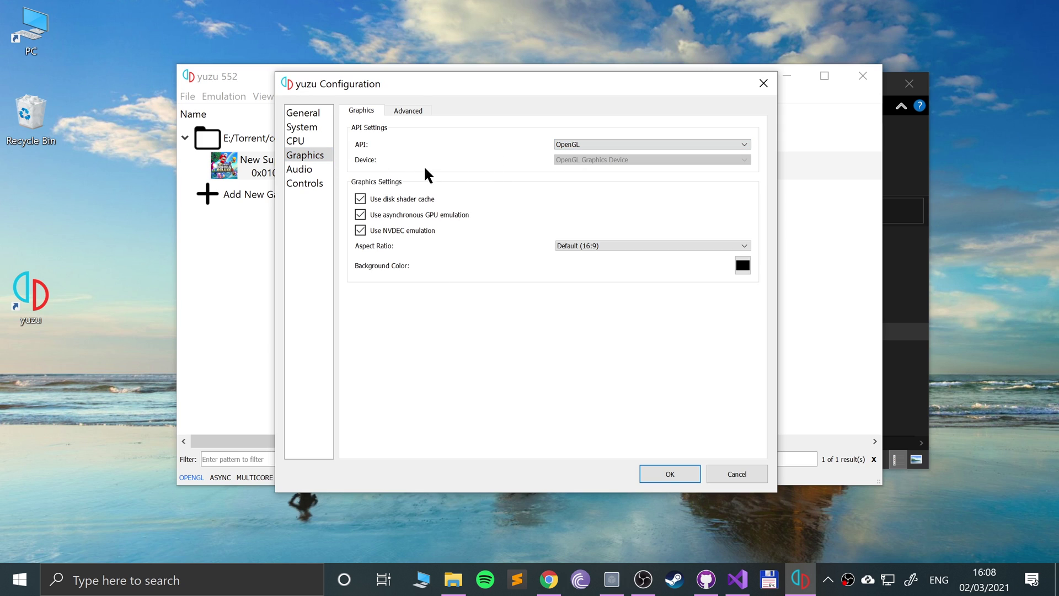
click(613, 246)
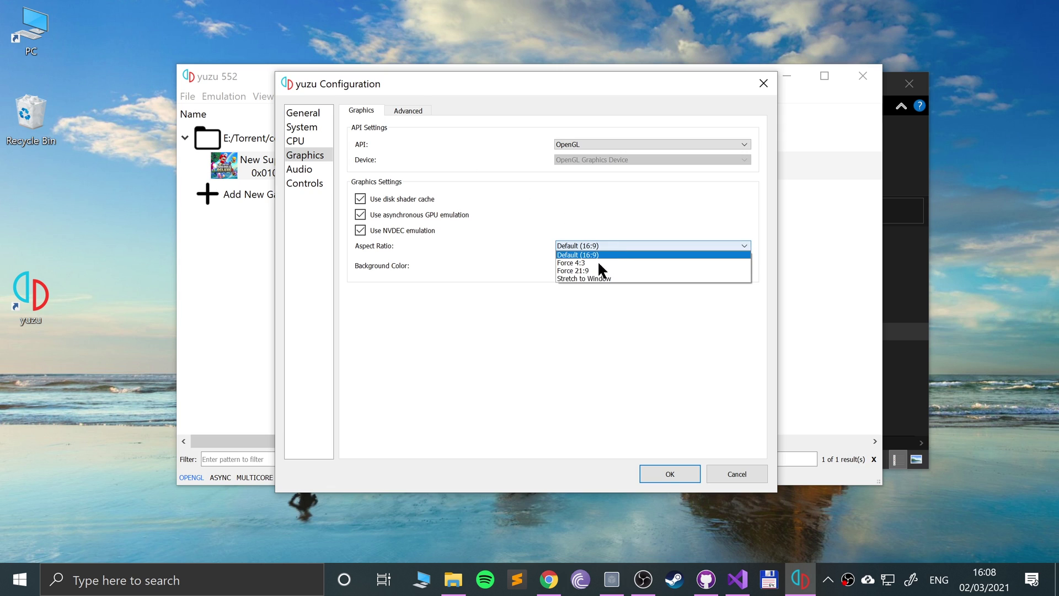
click(461, 257)
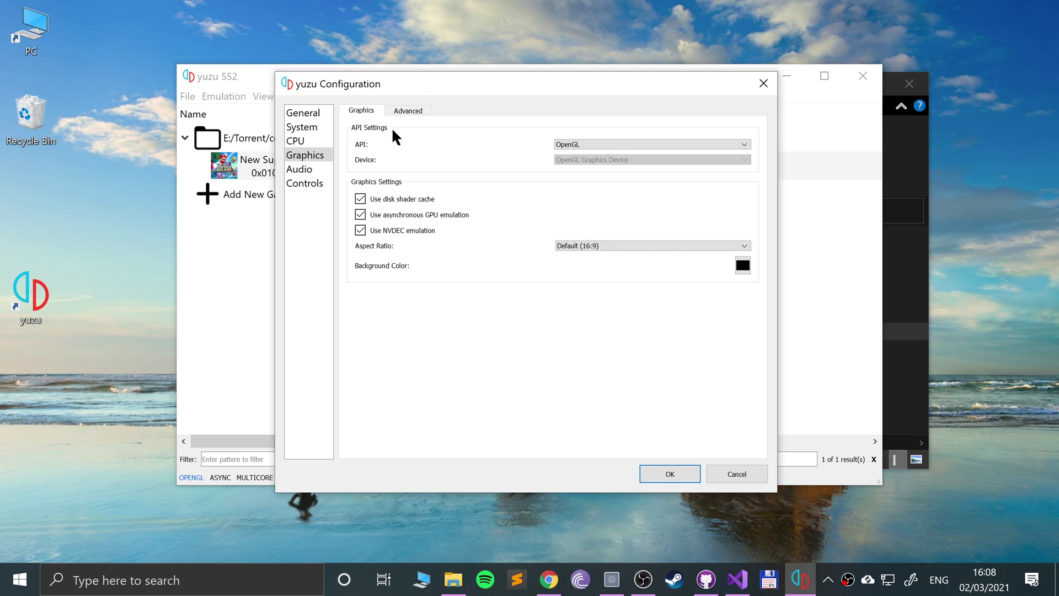
- Examine the advanced graphics settings, including the accuracy level choices, and view the audio settings
click(408, 111)
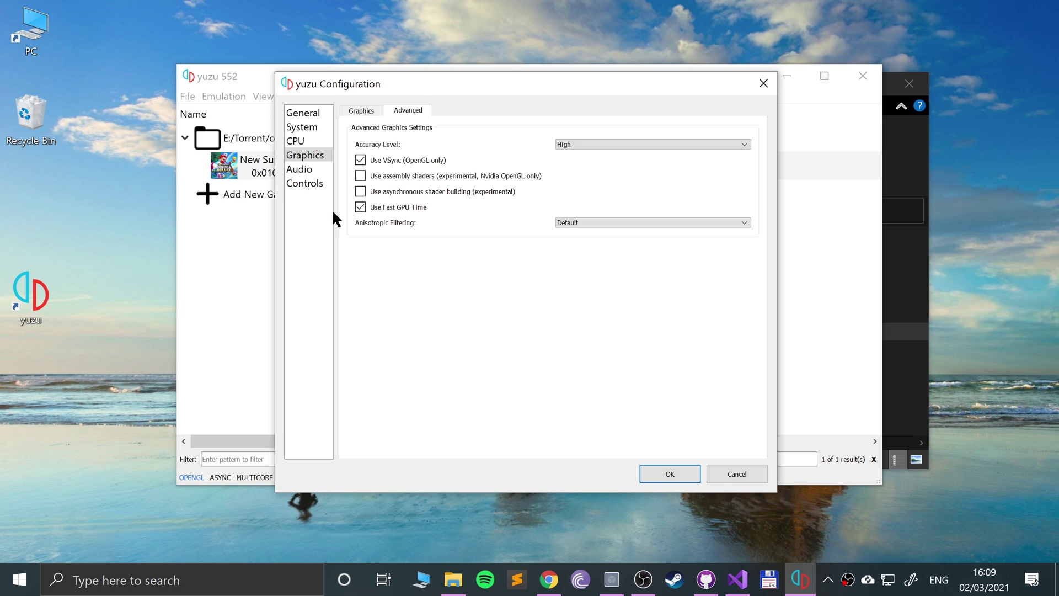
mouse_move(398, 160)
click(583, 144)
click(522, 138)
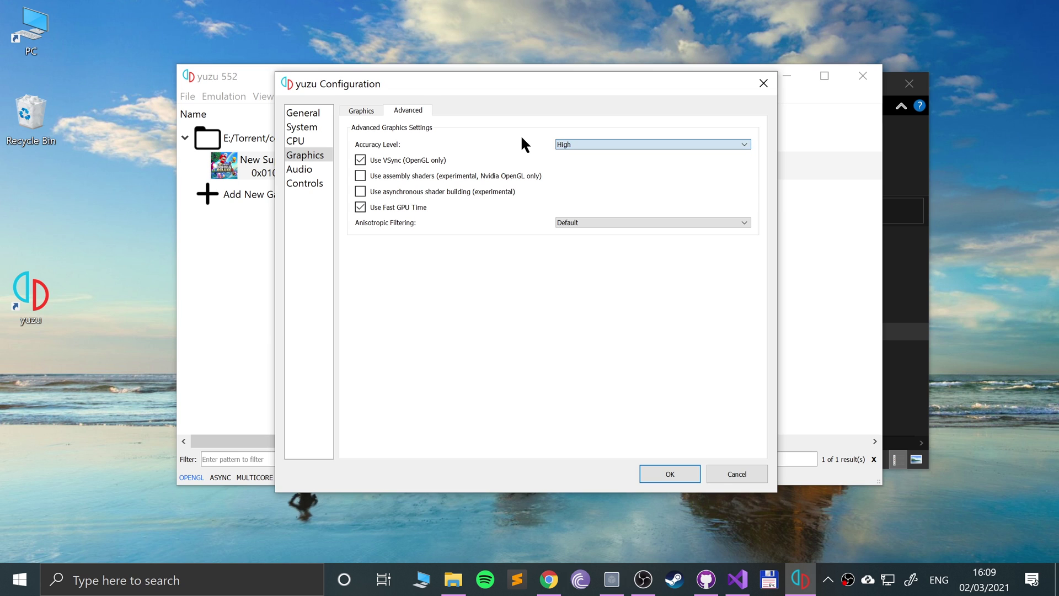
click(306, 172)
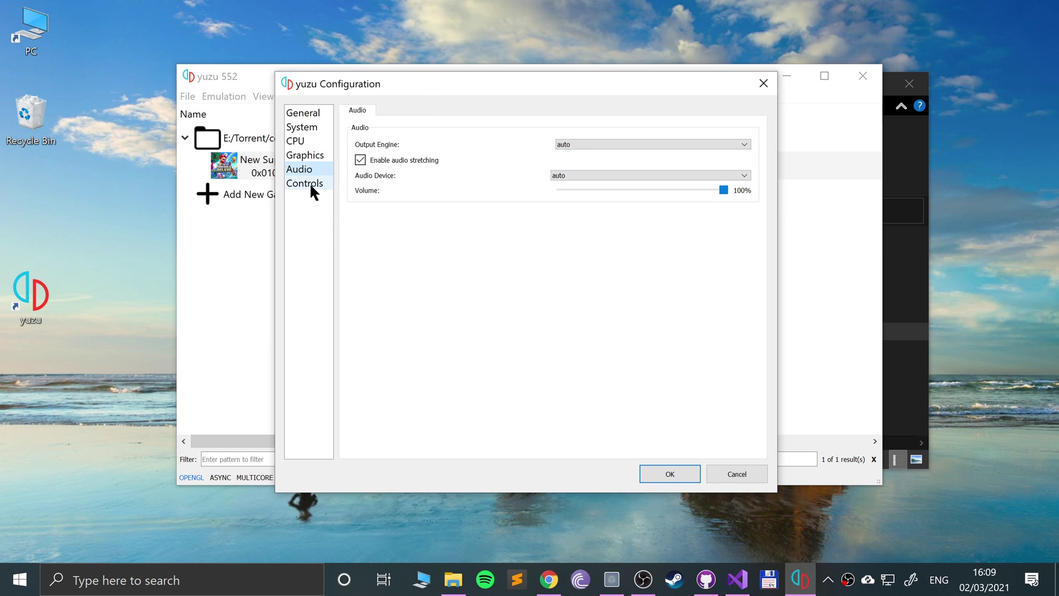
- Look through the control settings of Players 1, 8 and 2, toggle Player 2's controller connection on and off, and view the advanced controls
click(309, 183)
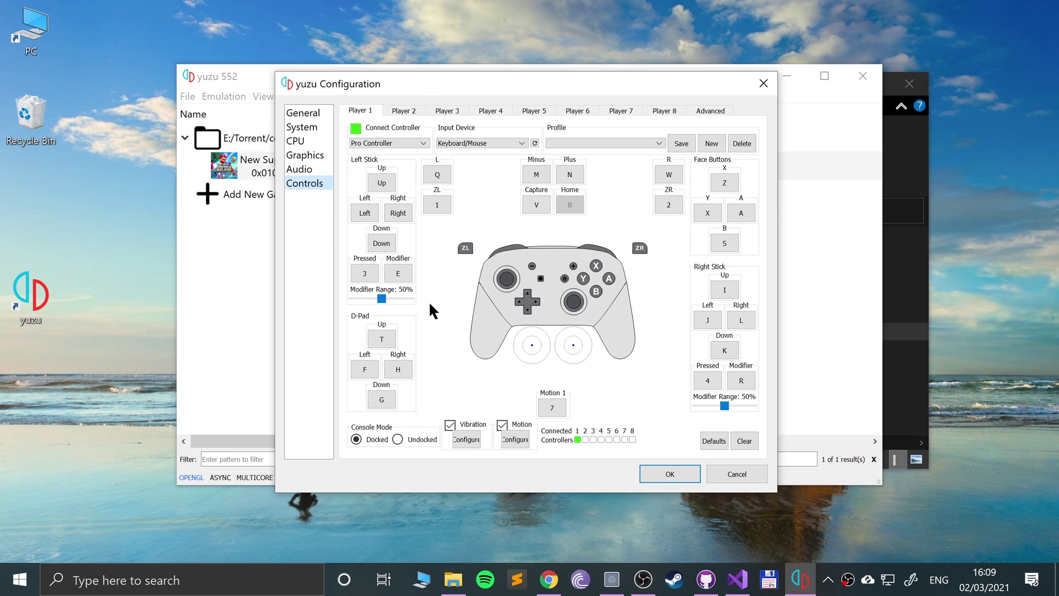
click(674, 111)
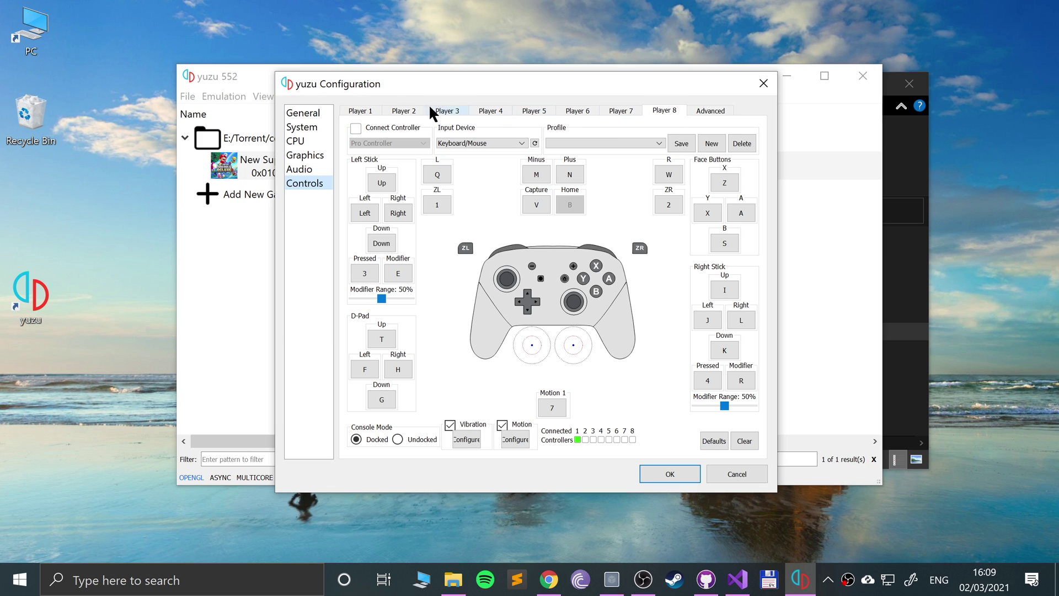
click(353, 110)
click(392, 111)
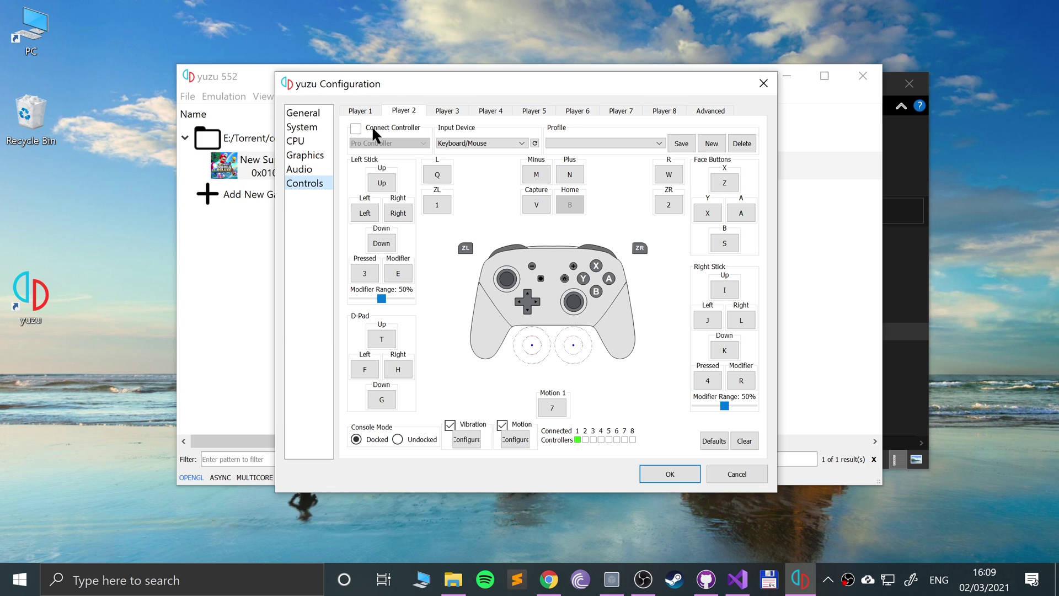
click(356, 127)
click(355, 127)
click(367, 108)
click(710, 110)
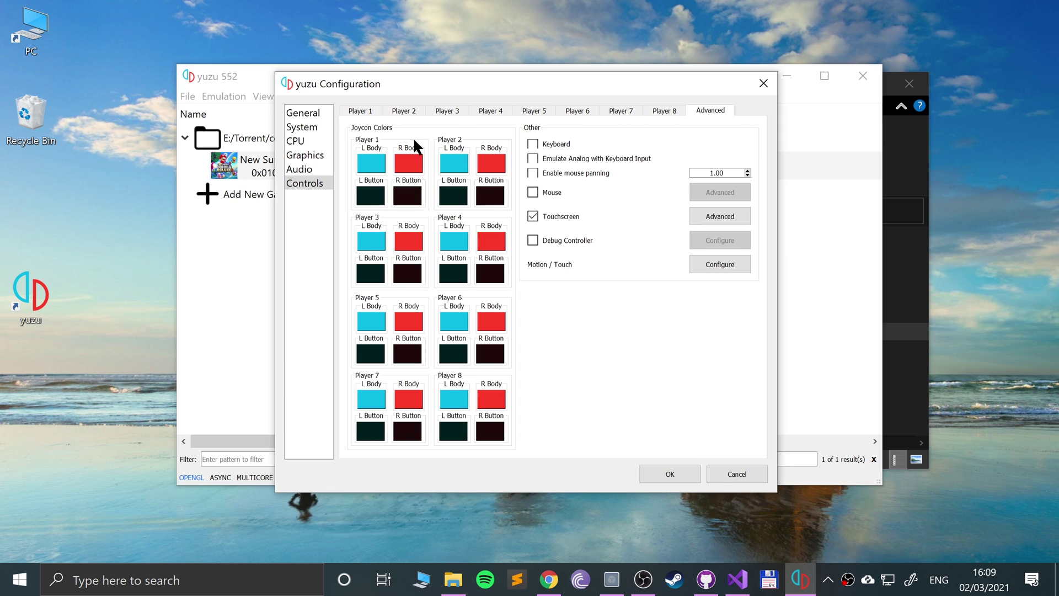
- Set Player 1's controller type to Pro Controller and its input device to Keyboard/Mouse
click(358, 112)
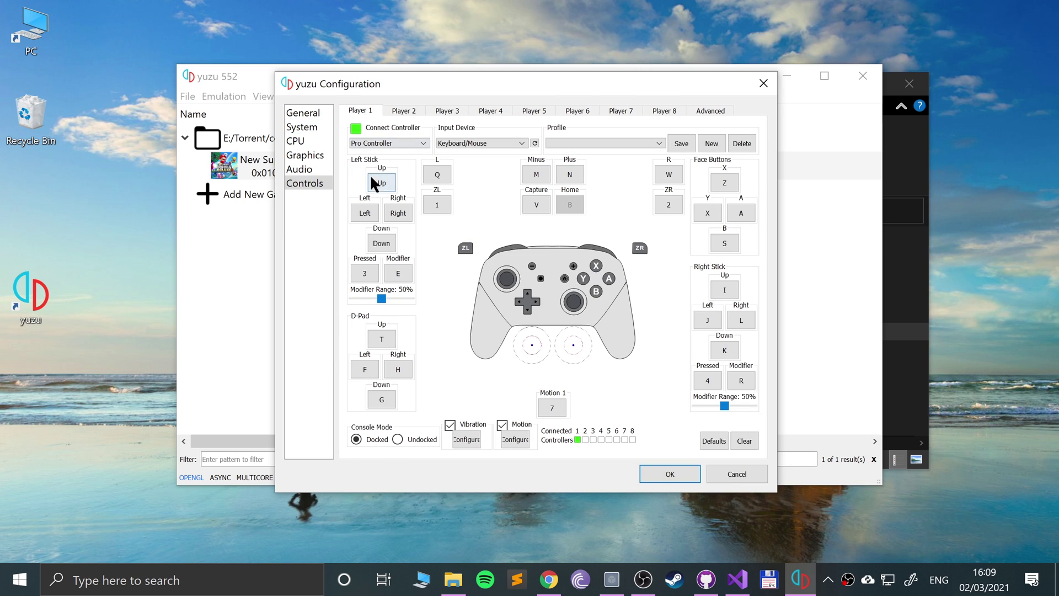
click(387, 142)
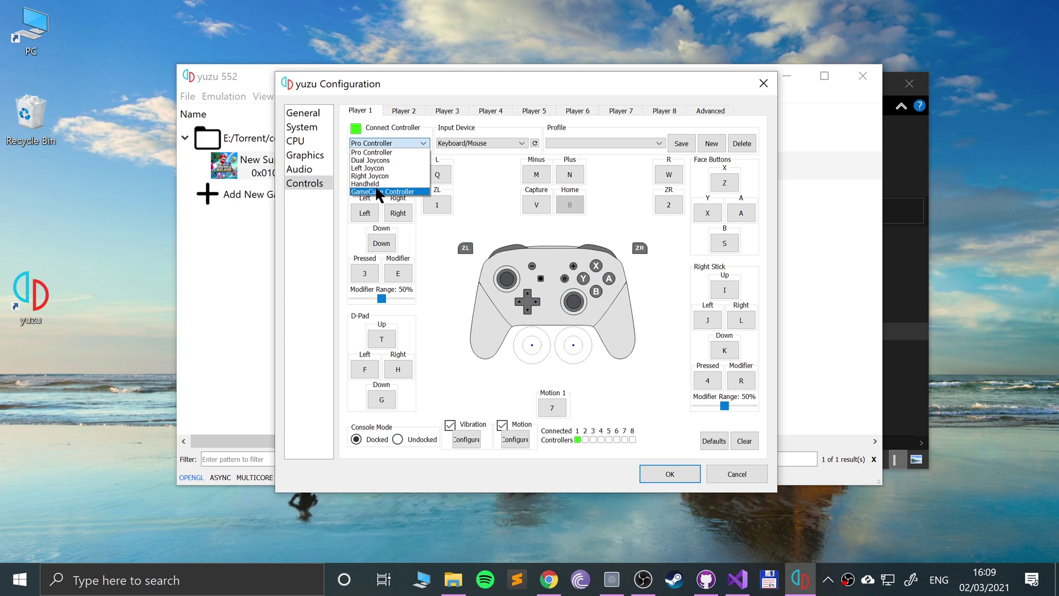
click(379, 155)
click(473, 143)
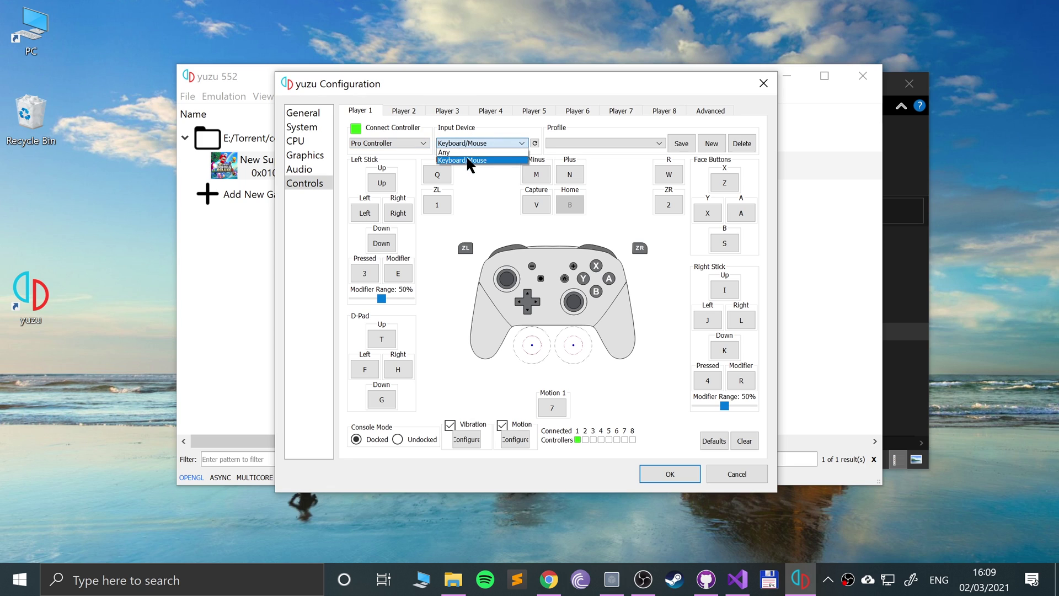
click(465, 159)
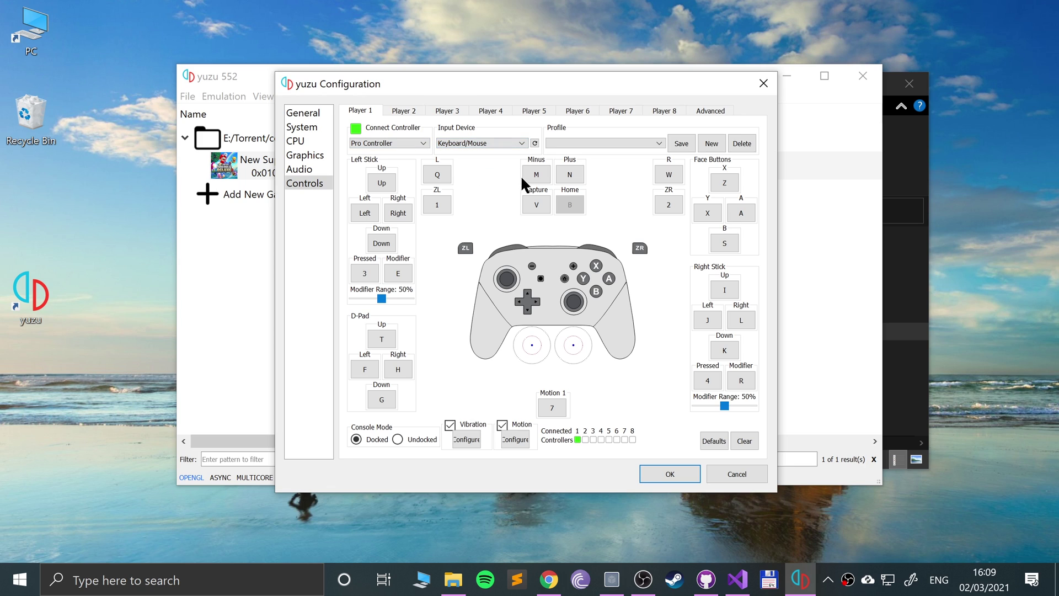
- Try binding Player 1's R button to the G key and restore the default controller mappings
click(668, 173)
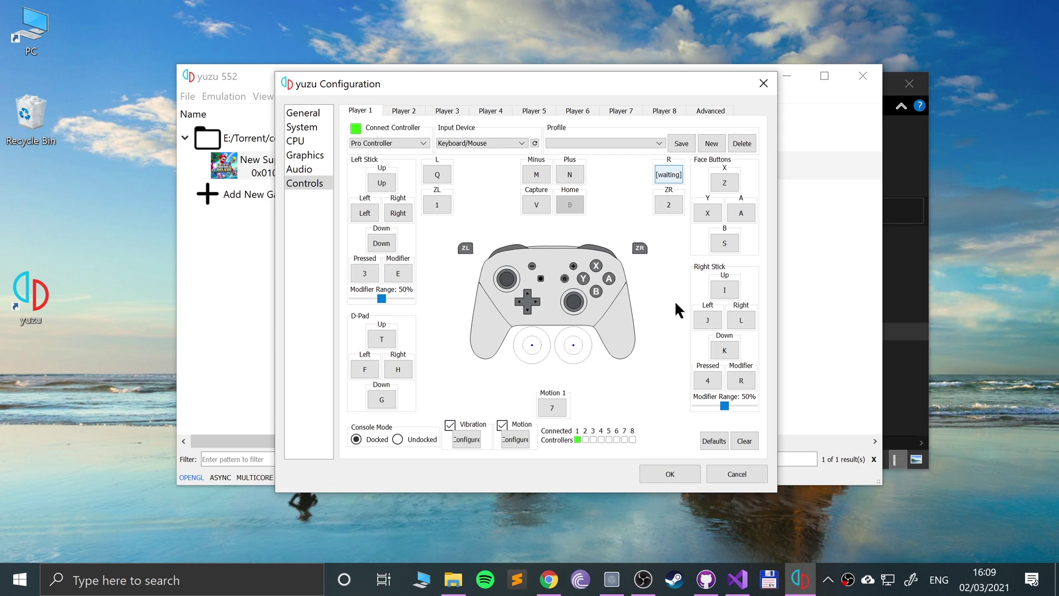
key(g)
click(711, 440)
- View the vibration and motion/touch configuration for Player 1, cancel out of it, and check the input profile list
click(467, 439)
click(605, 353)
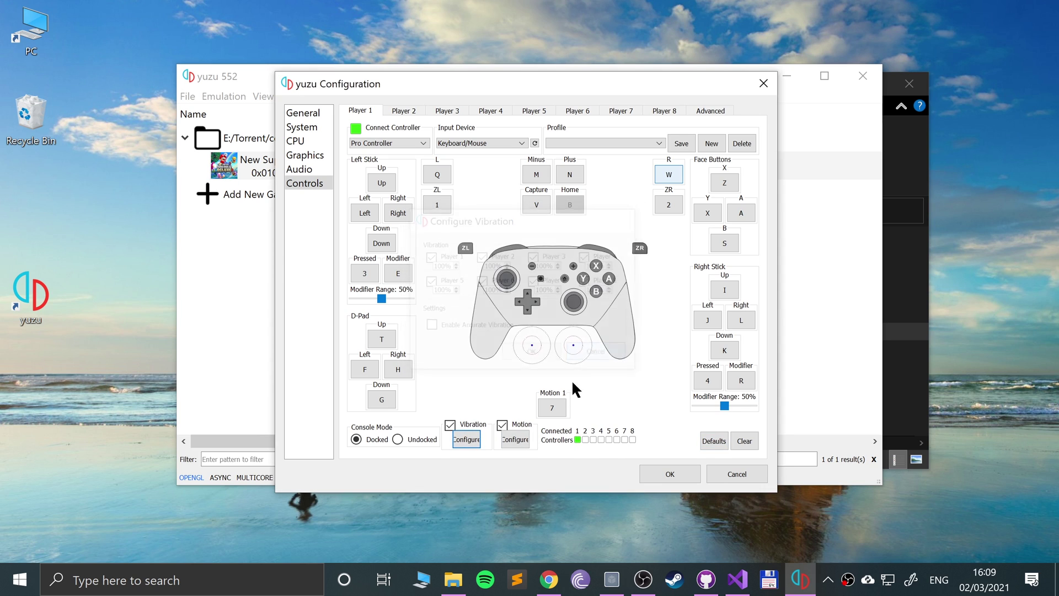
click(522, 440)
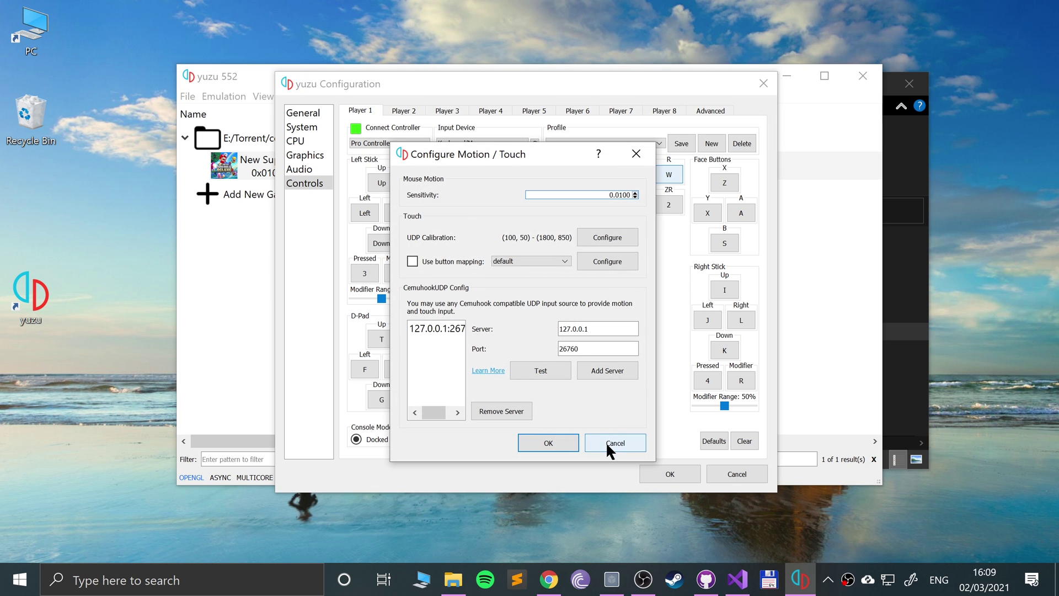
click(606, 441)
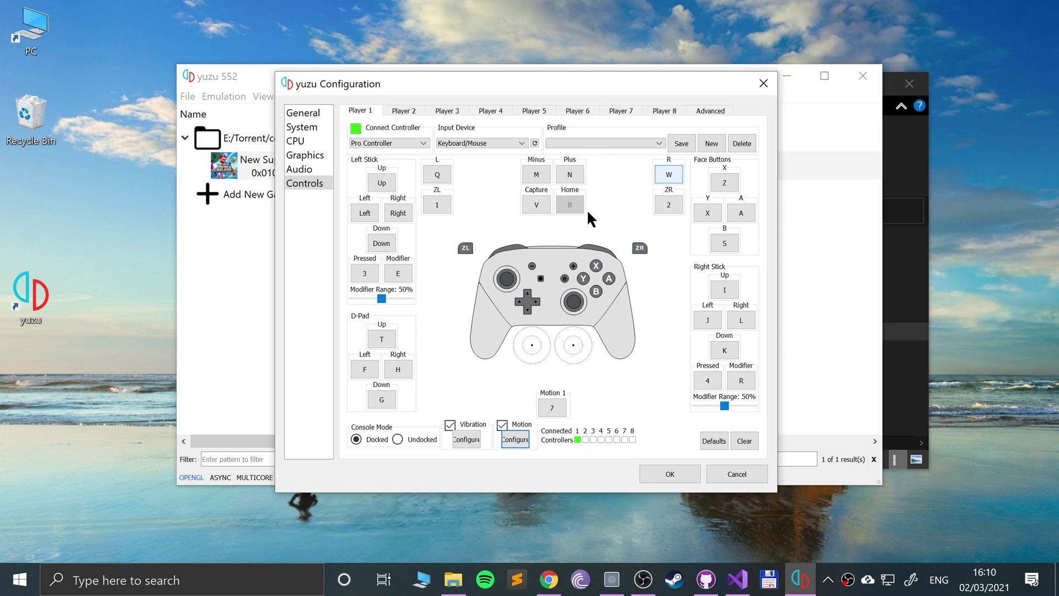
click(625, 141)
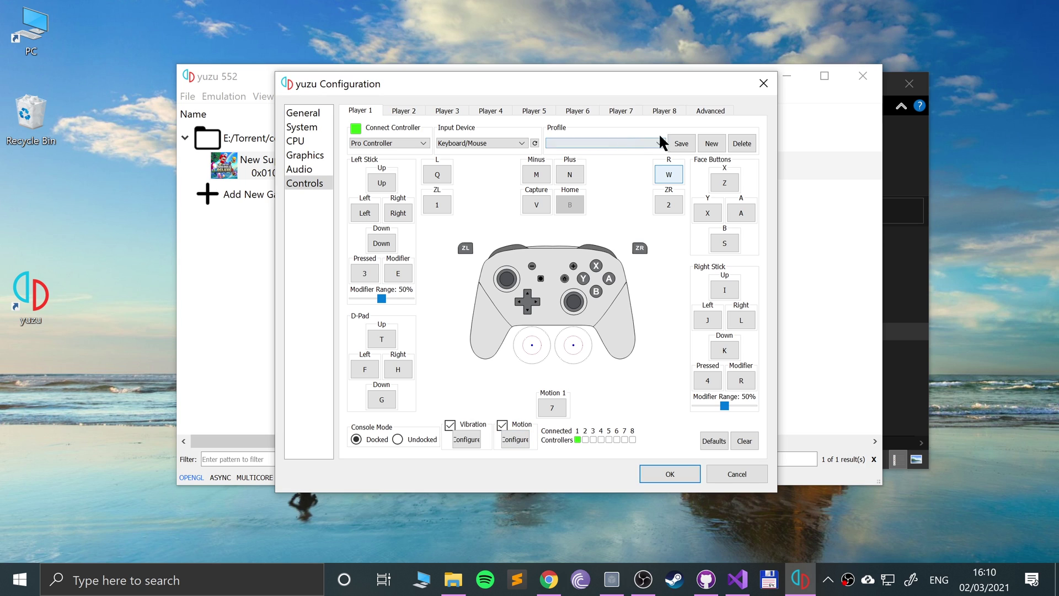
- View the dialog for creating a new input profile, cancel it, and close the configuration without saving
click(678, 144)
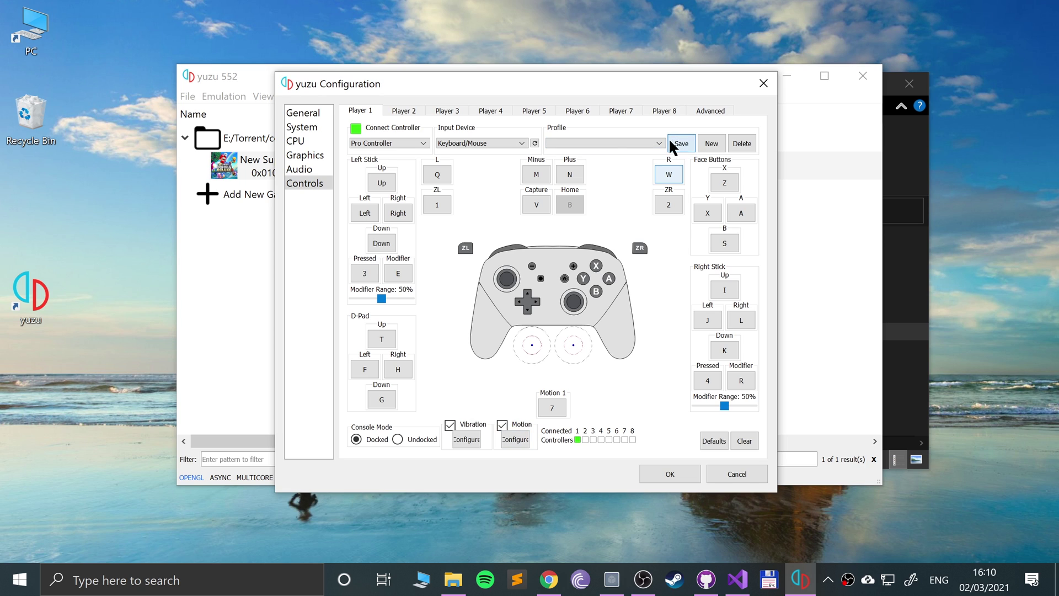
click(700, 142)
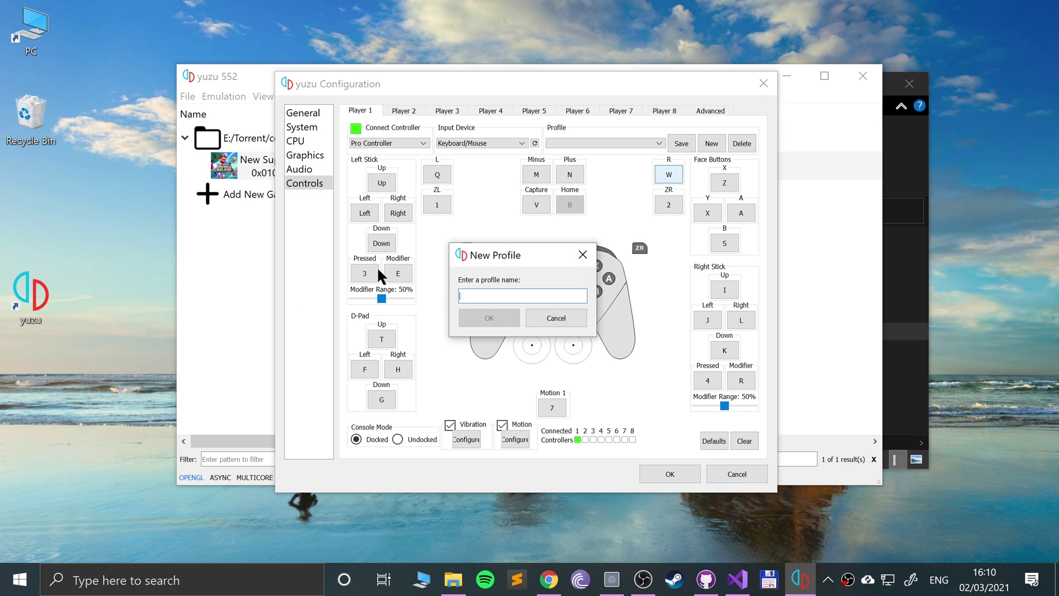
click(535, 316)
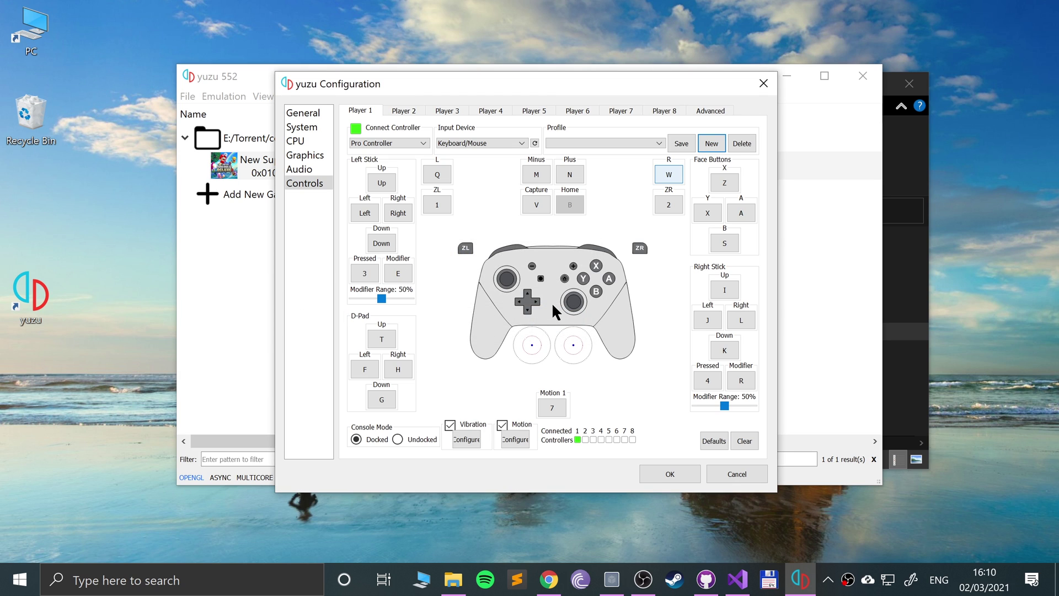
click(712, 473)
- Remove the New Super Mario Bros U Deluxe game directory from the game list
right_click(240, 128)
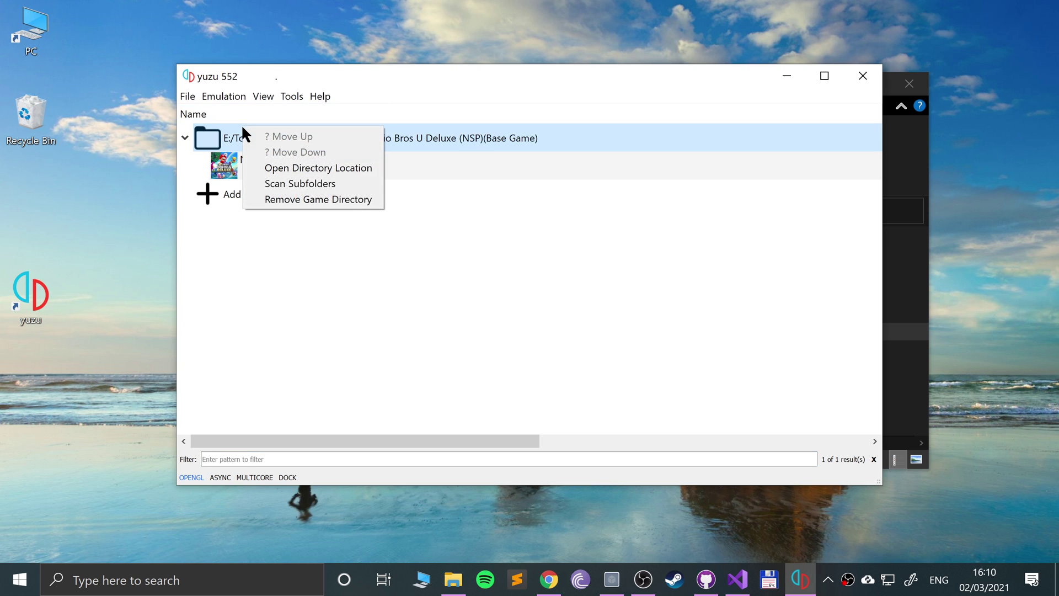
click(300, 197)
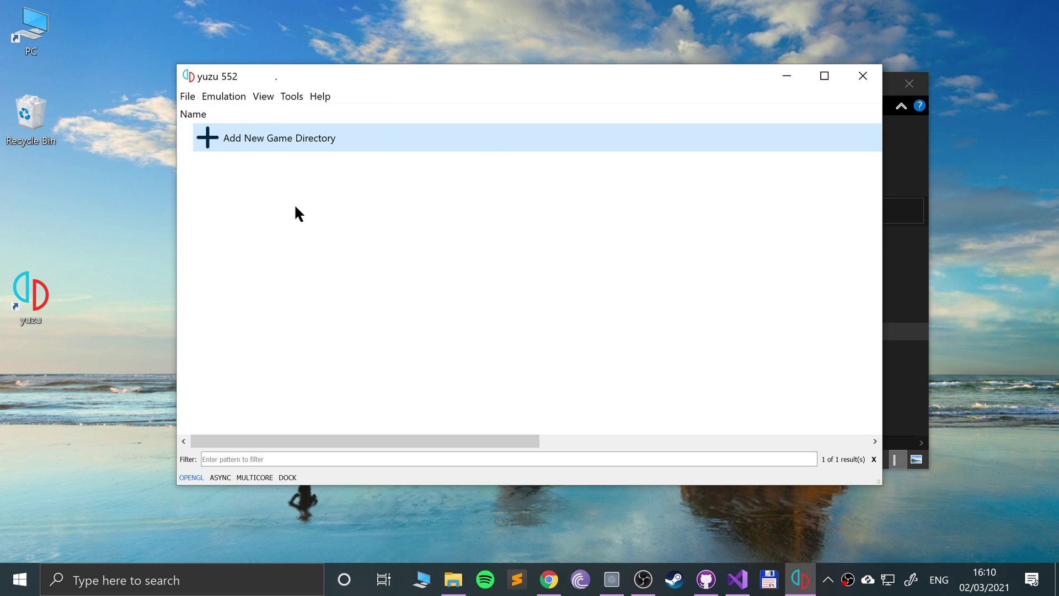
click(207, 96)
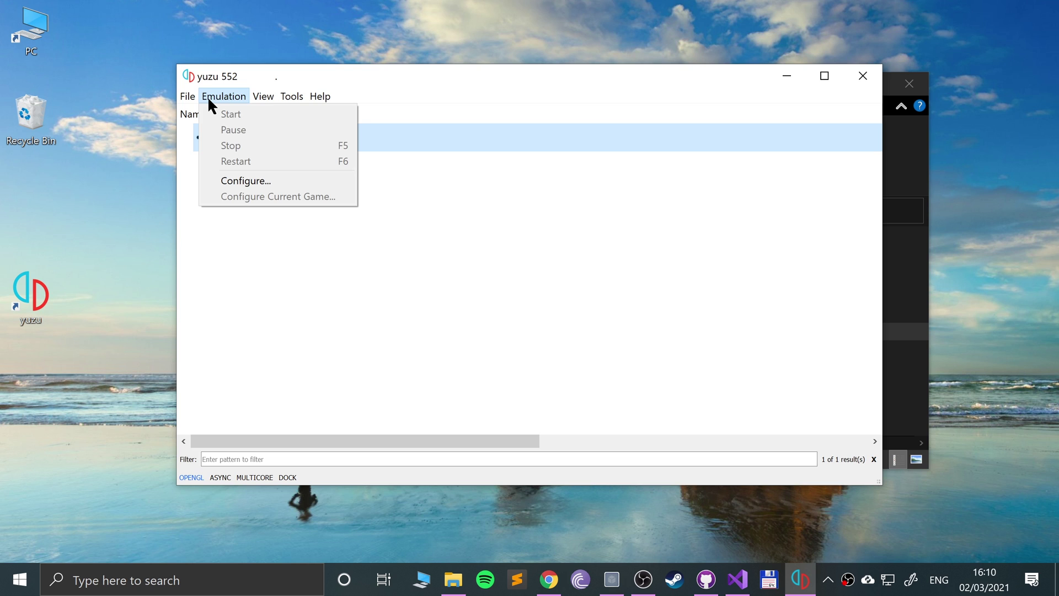
click(200, 93)
double_click(236, 136)
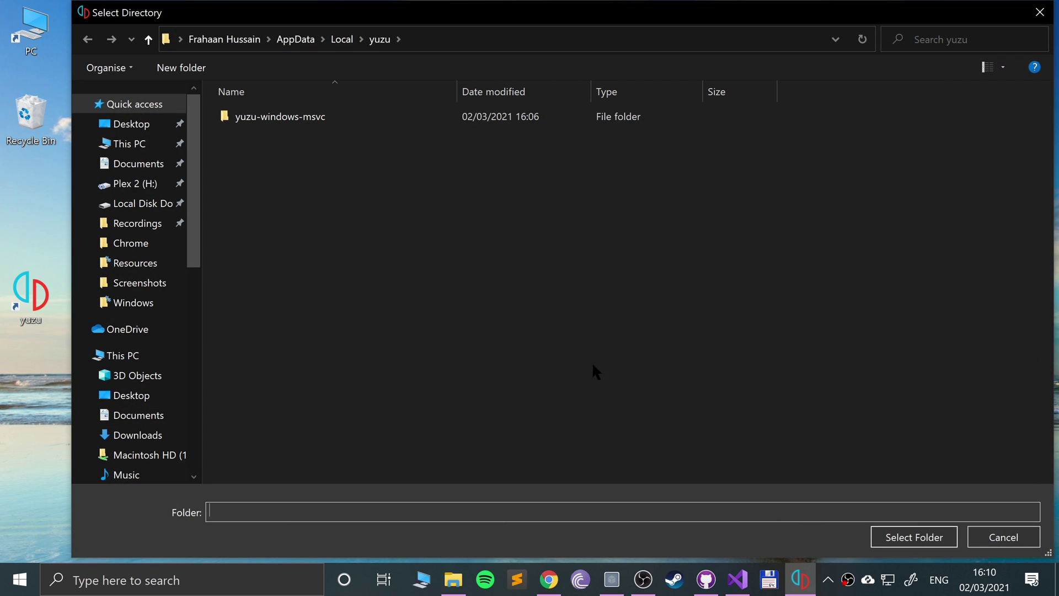
scroll(145, 436, down, 2)
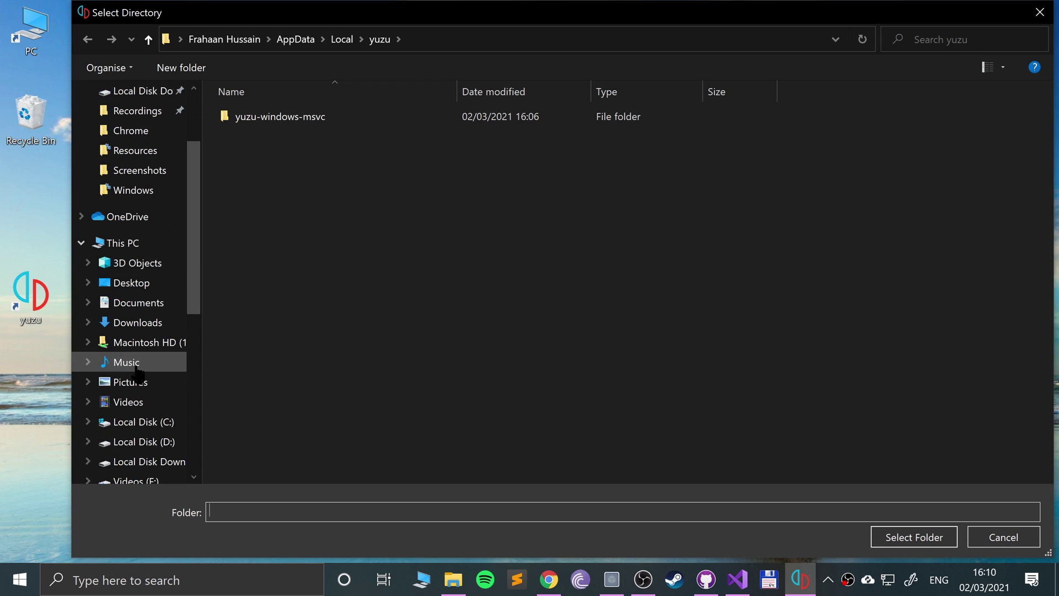
click(144, 449)
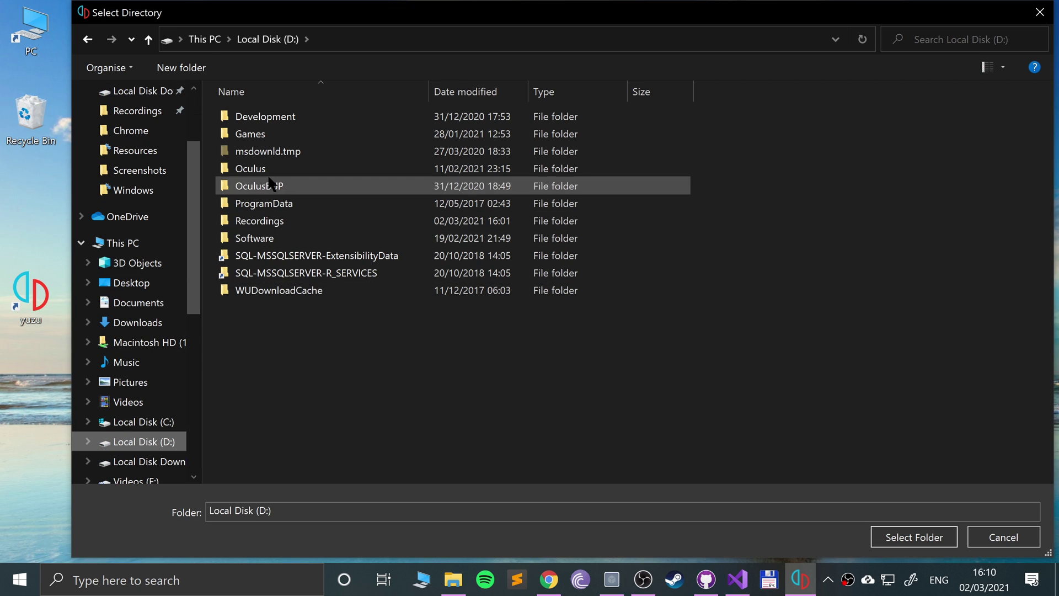
click(157, 462)
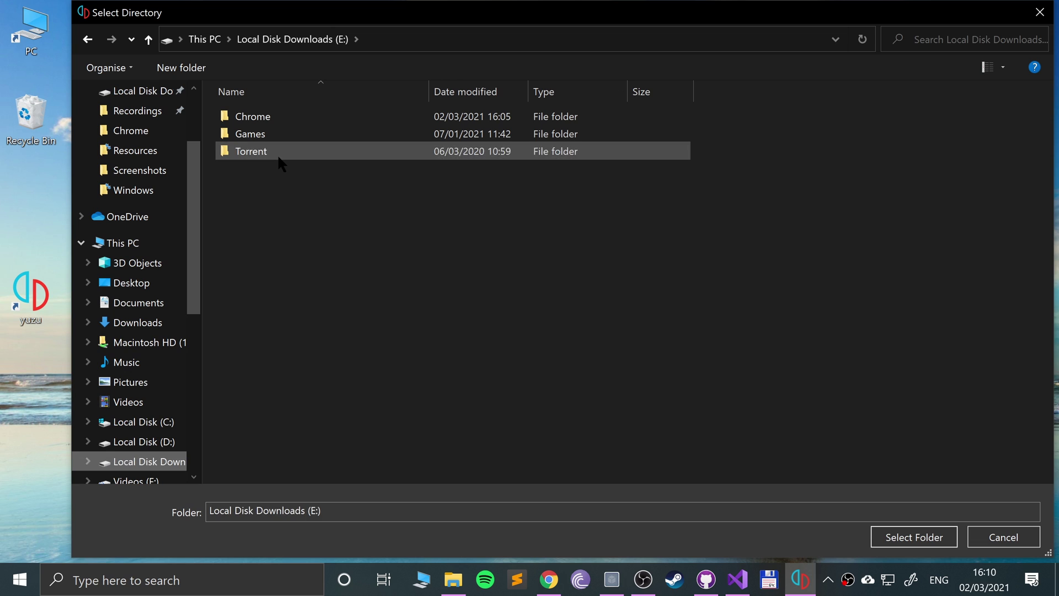
double_click(273, 153)
double_click(255, 116)
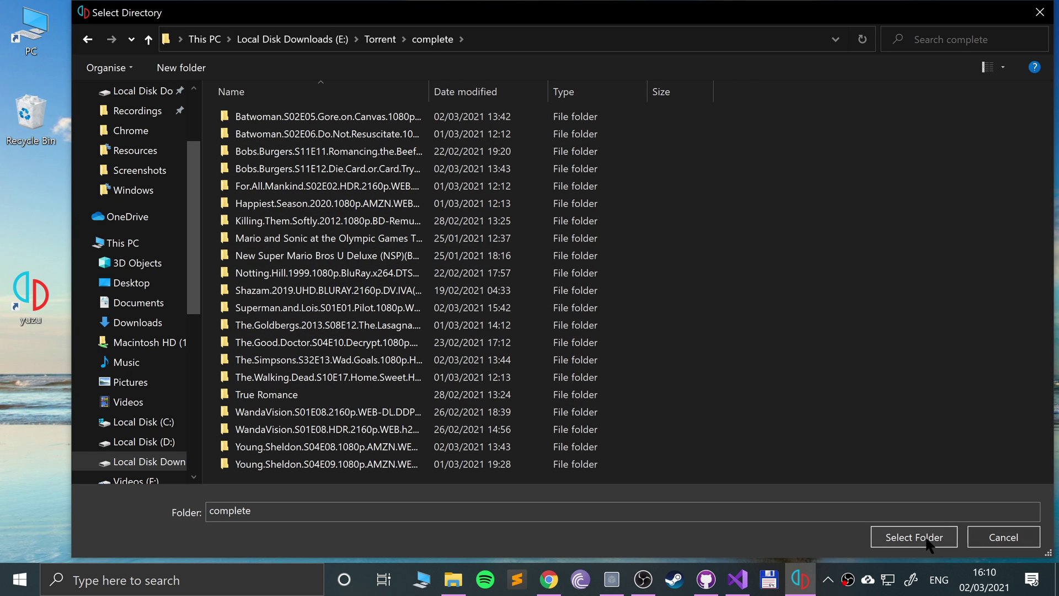
click(1003, 537)
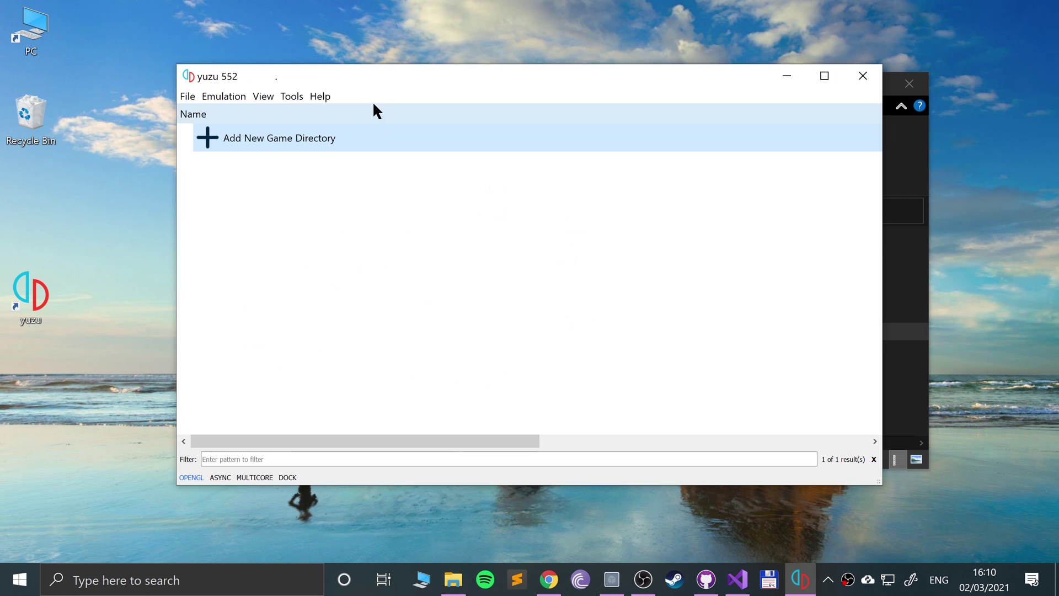
- Load the New Super Mario Bros U Deluxe NSP file directly from its folder in E:\Torrent\complete to launch the game
click(194, 96)
click(215, 134)
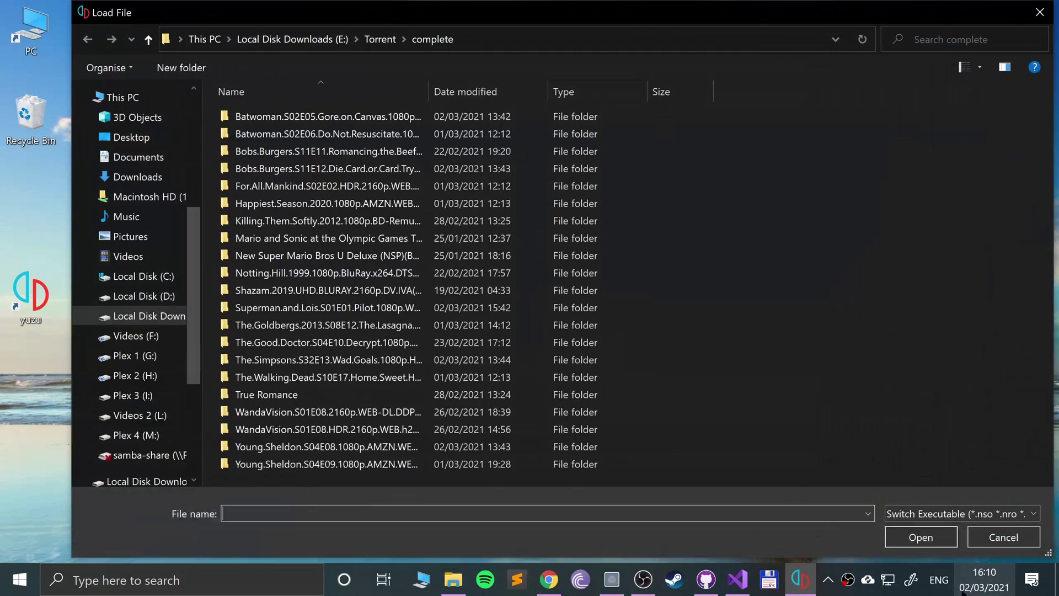
double_click(290, 255)
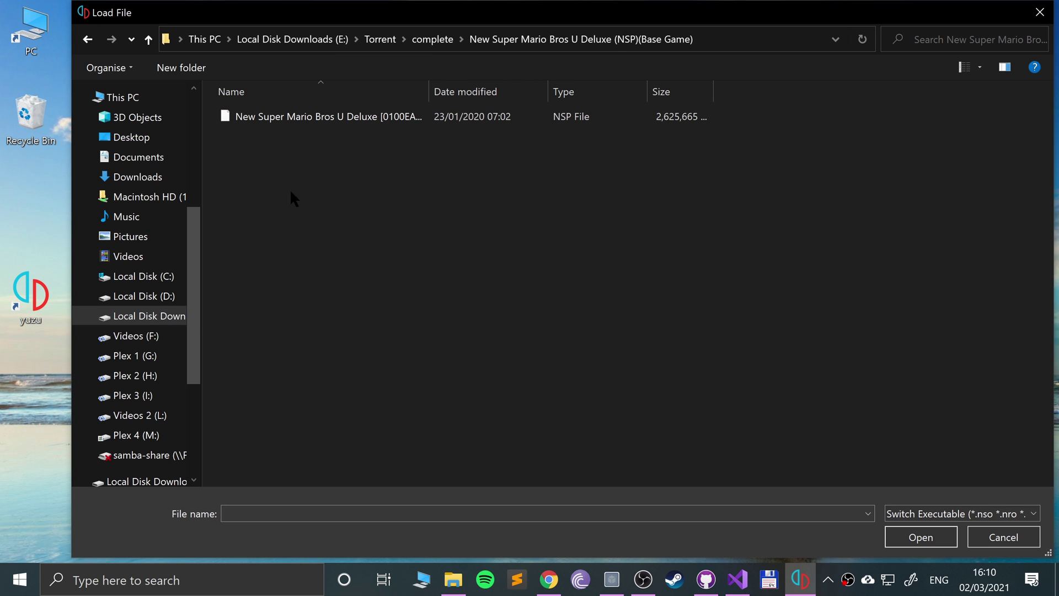
click(302, 116)
double_click(302, 114)
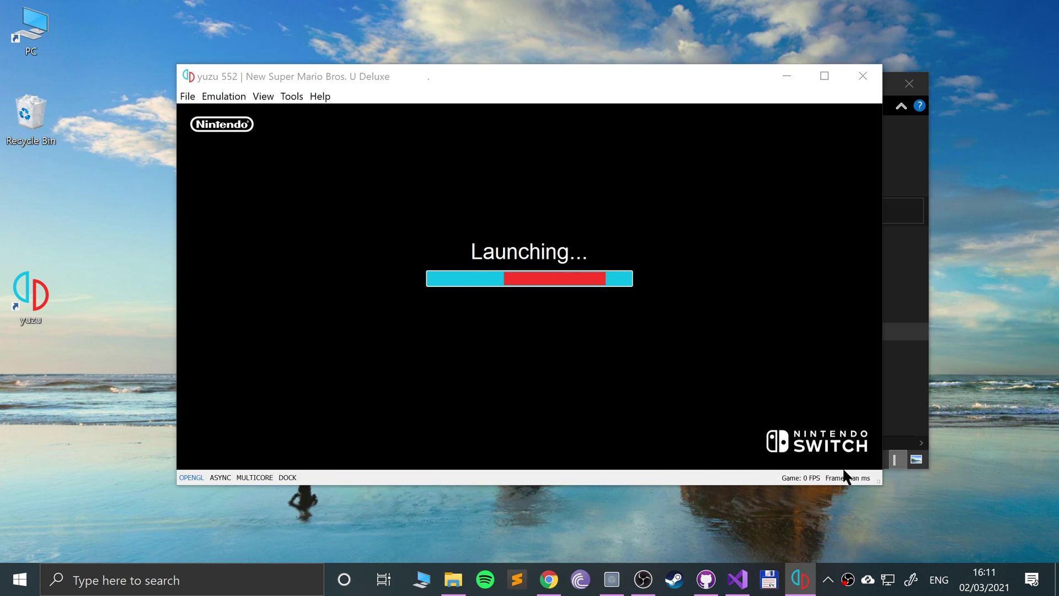
click(289, 478)
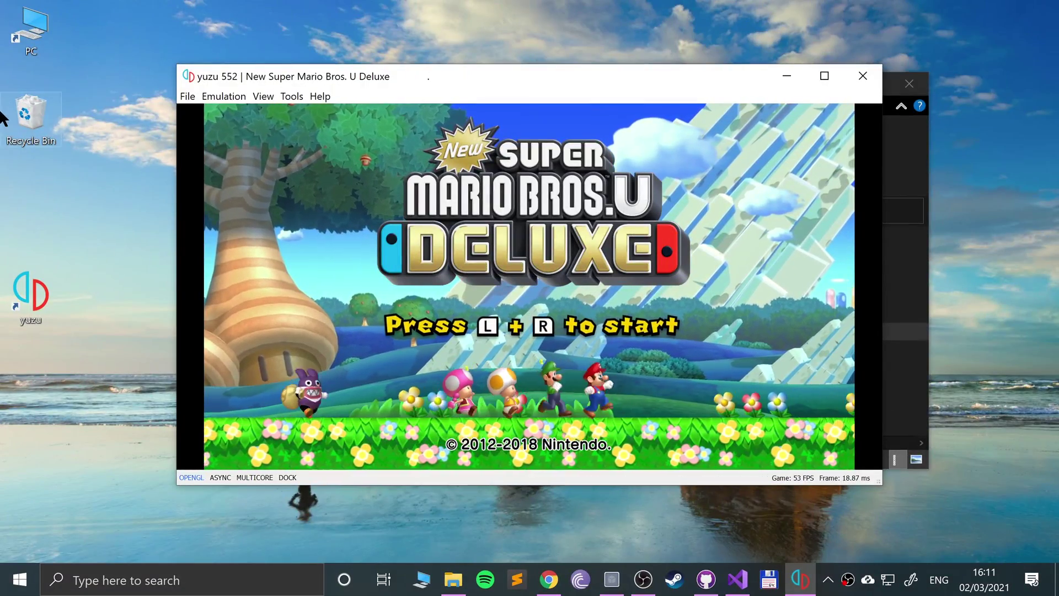
click(188, 97)
mouse_move(207, 98)
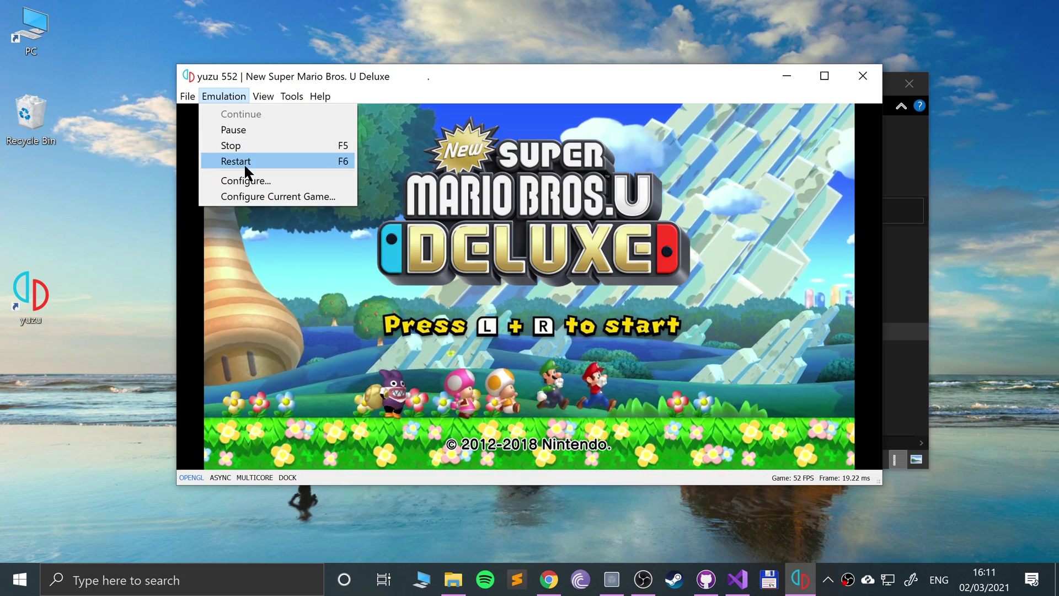
key(Escape)
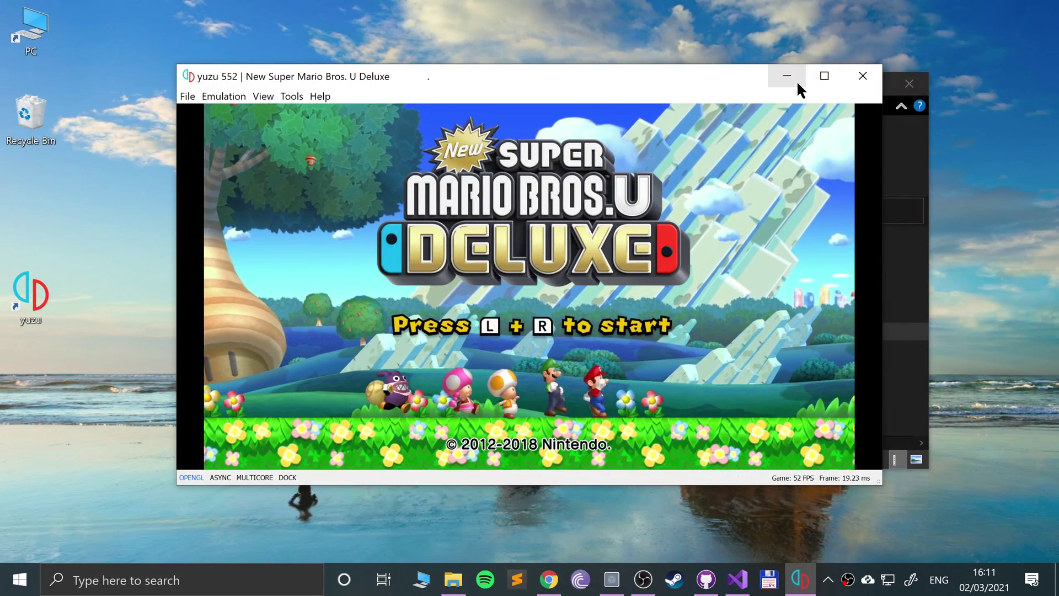
- Minimize the emulator and open the yuzu-emu.org website in a new Chrome window by searching for "yuzu"
click(796, 81)
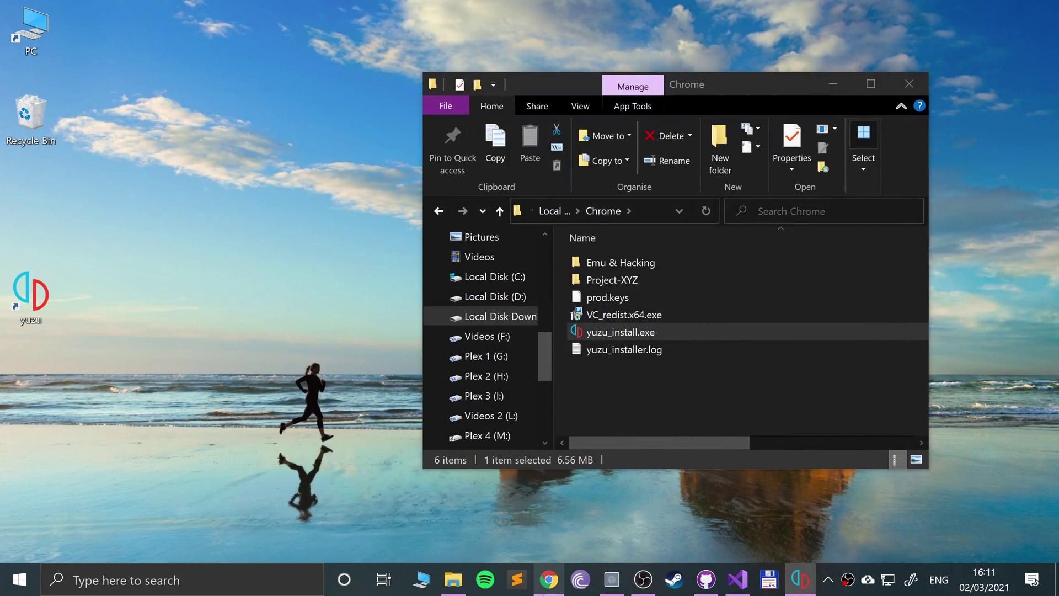
right_click(549, 579)
click(533, 426)
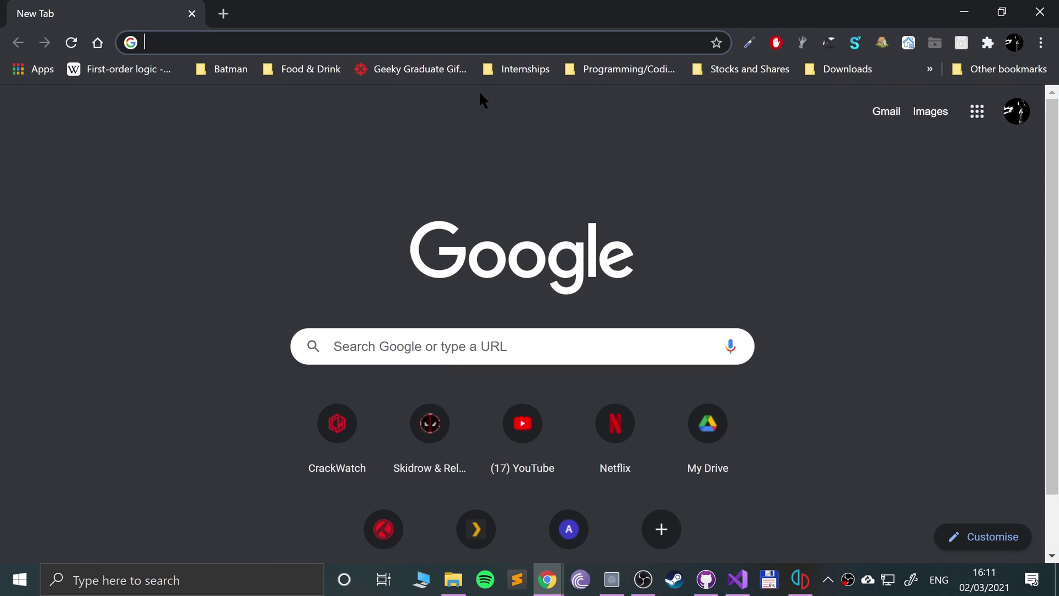
text(yuzu)
key(Return)
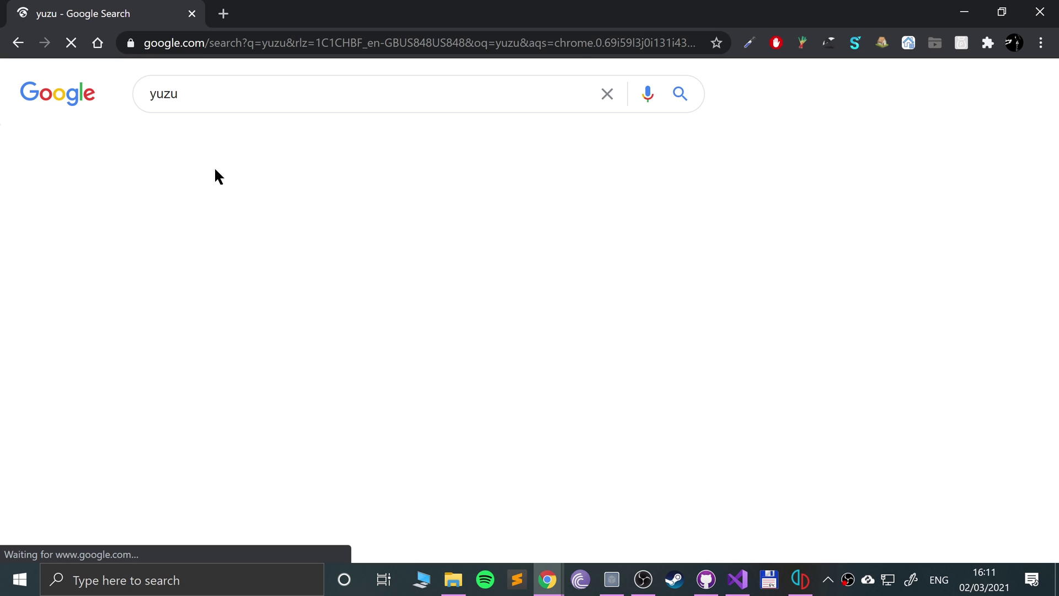
click(229, 231)
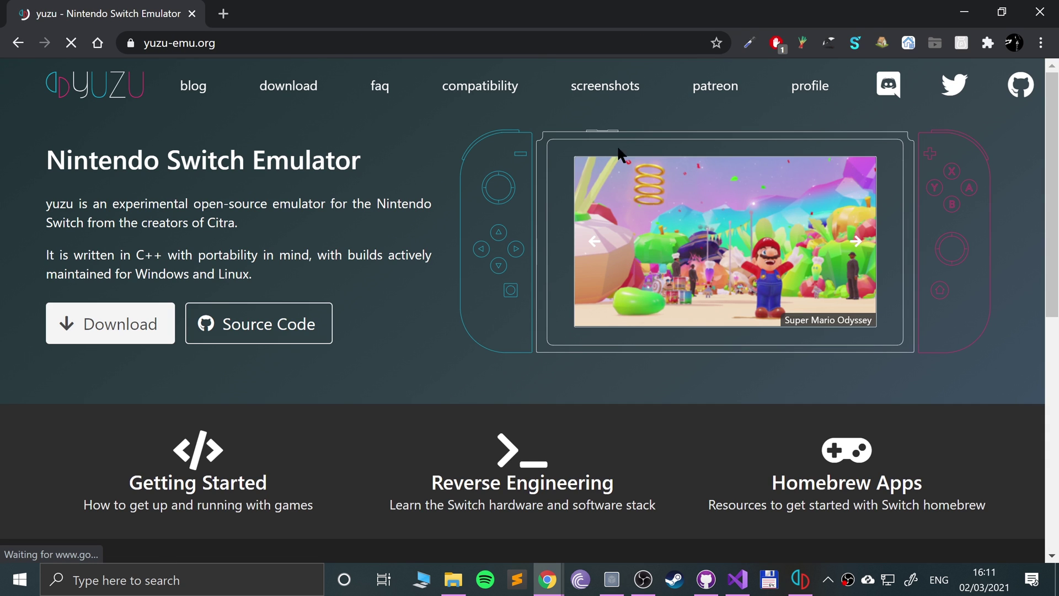
- Open the site's game compatibility list and read the rating definitions, especially the Perfect rating
click(491, 95)
scroll(250, 320, down, 5)
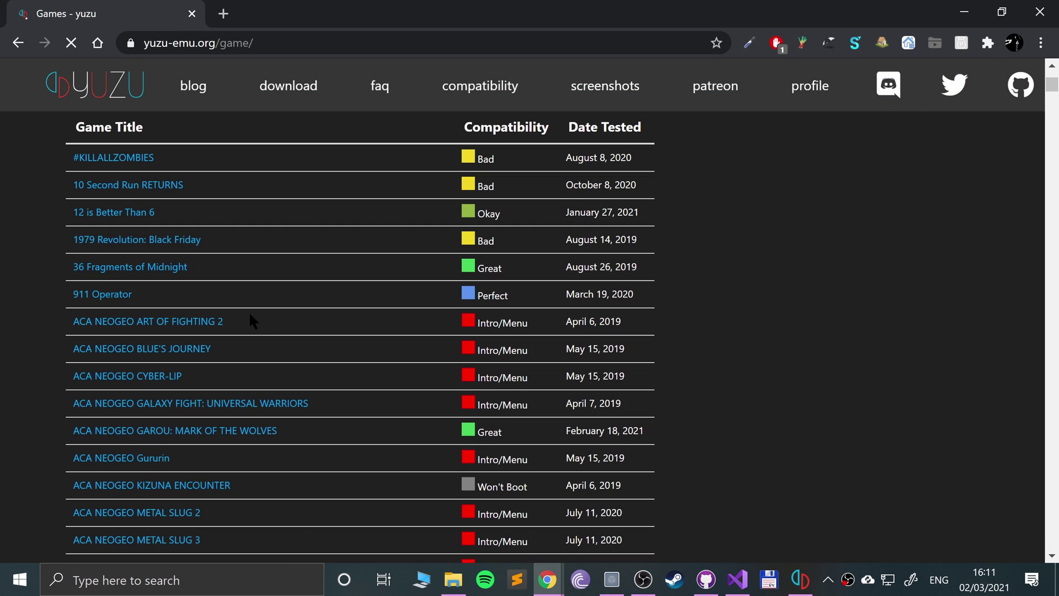
scroll(422, 360, up, 4)
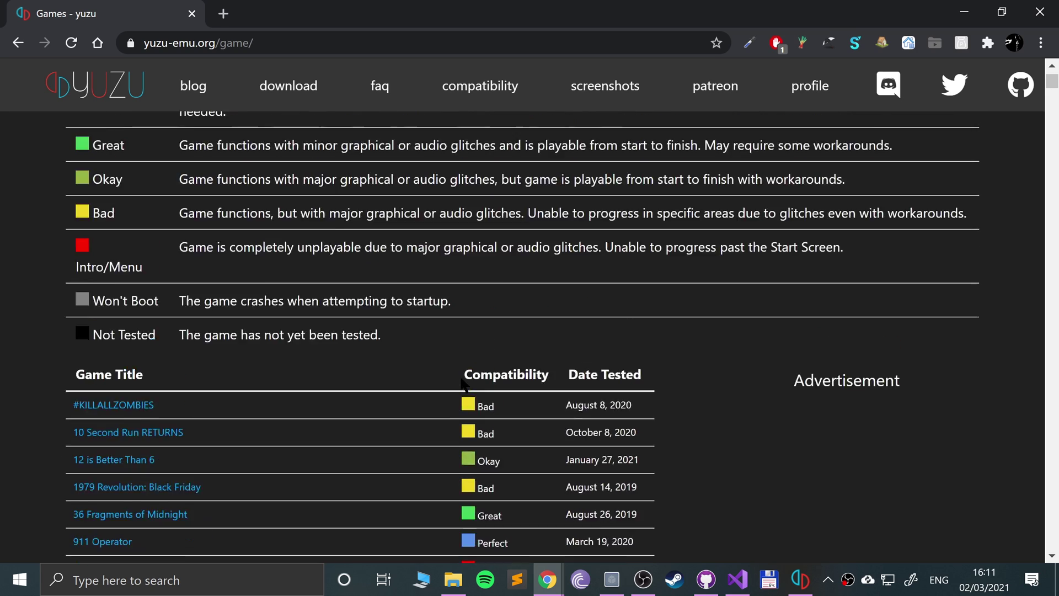
scroll(461, 381, up, 1)
drag(154, 172, 389, 201)
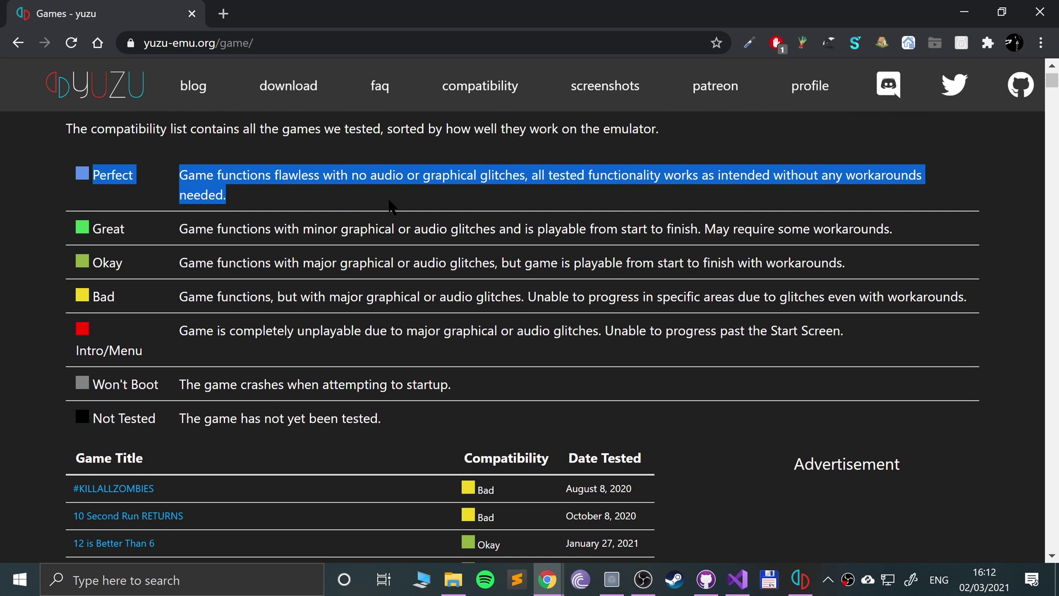
scroll(432, 313, down, 8)
scroll(331, 309, up, 10)
click(239, 295)
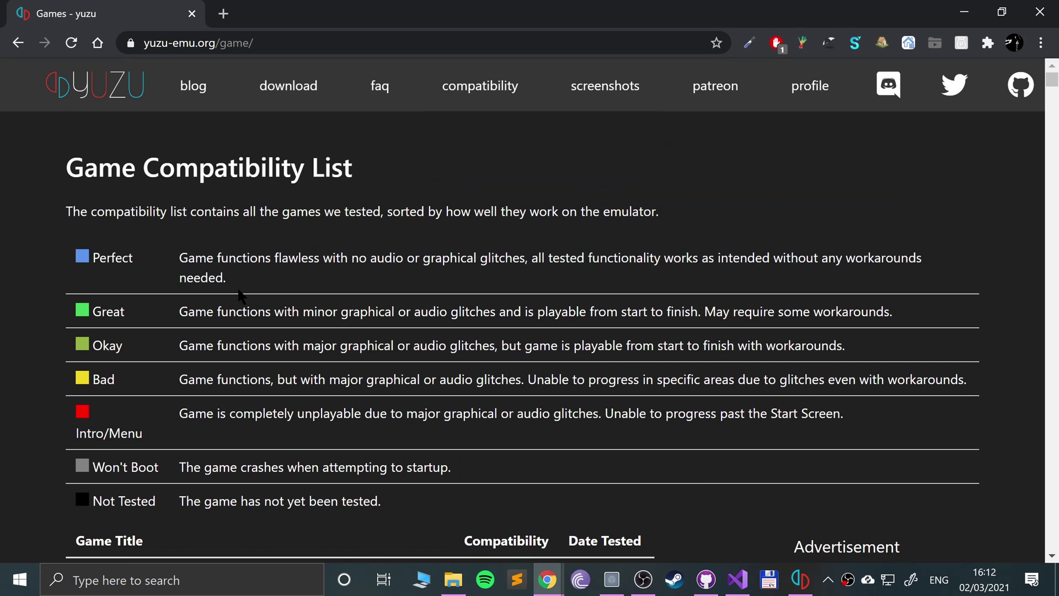
drag(209, 257, 408, 301)
click(409, 301)
- Search the compatibility list for "new sup" to find New Super Mario Bros. U Deluxe and check its rating
scroll(548, 375, down, 15)
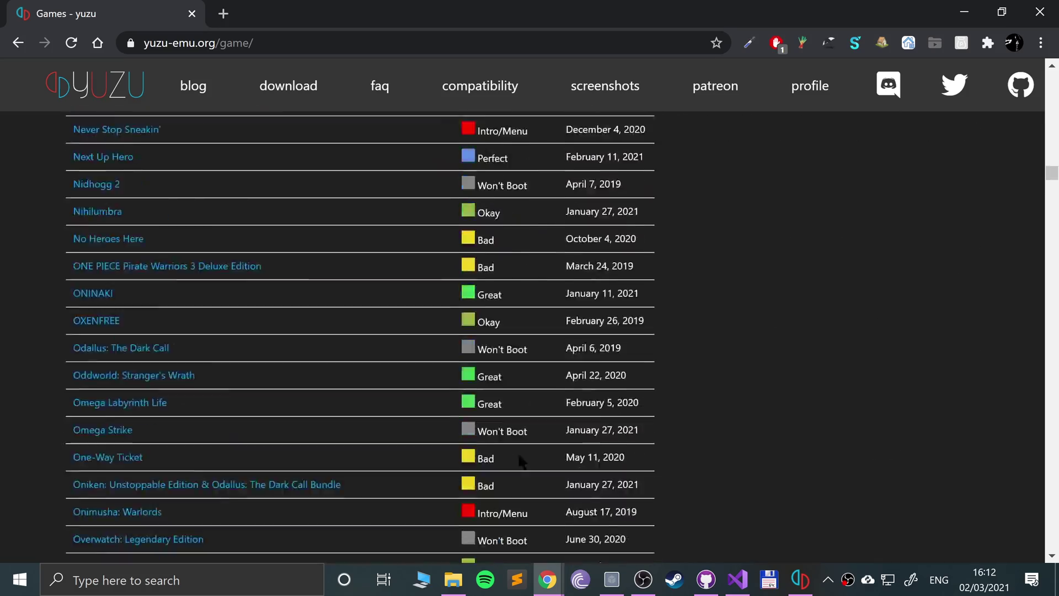
scroll(518, 458, down, 20)
scroll(516, 446, up, 10)
scroll(516, 364, up, 1)
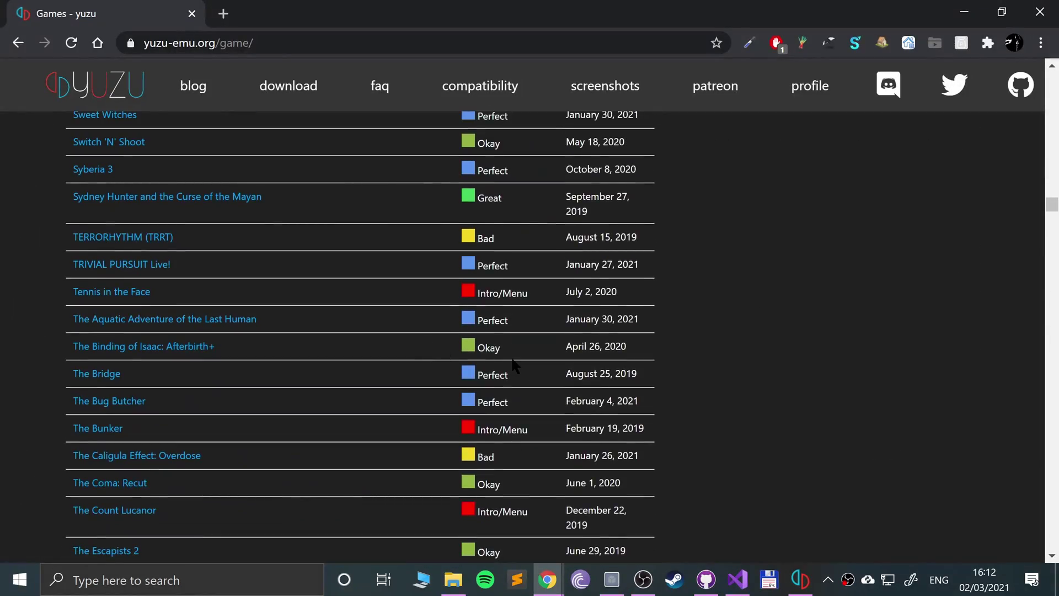
key(ctrl+f)
text(new )
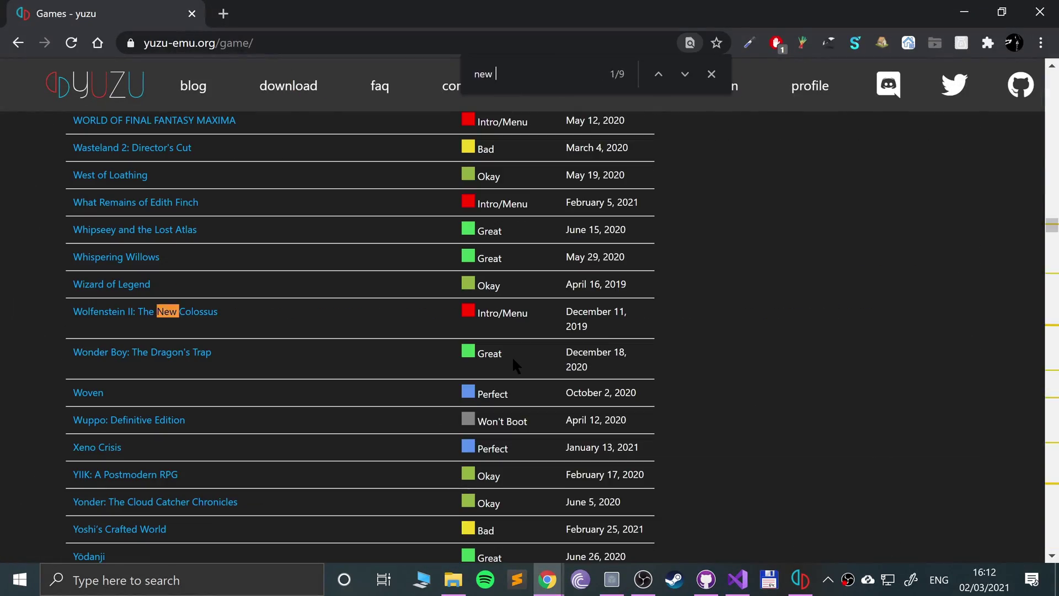
text(sup)
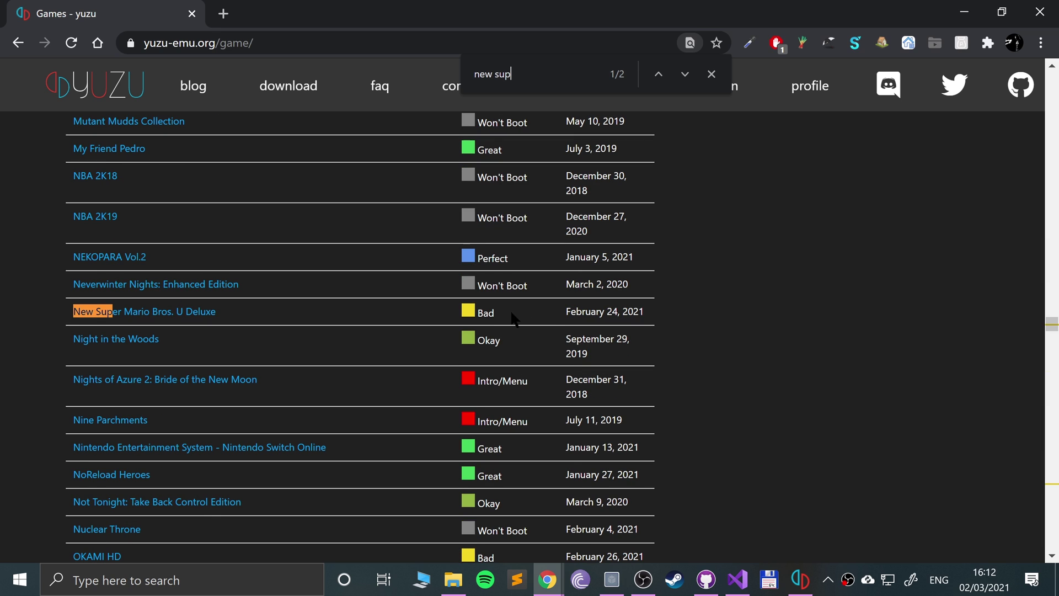
drag(513, 318, 433, 314)
click(539, 77)
key(Return)
key(Return)
- Return to the rating definitions, read the Bad and Perfect descriptions again, and close the page search
scroll(463, 324, up, 20)
scroll(412, 327, up, 20)
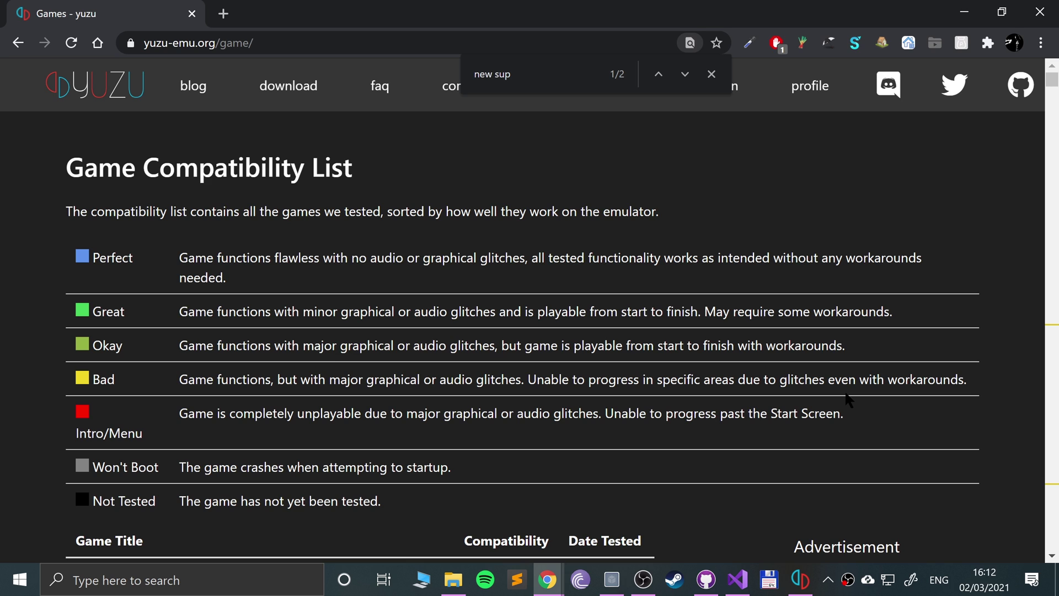
drag(179, 378, 443, 380)
click(267, 329)
drag(222, 257, 358, 286)
click(383, 457)
scroll(383, 458, down, 5)
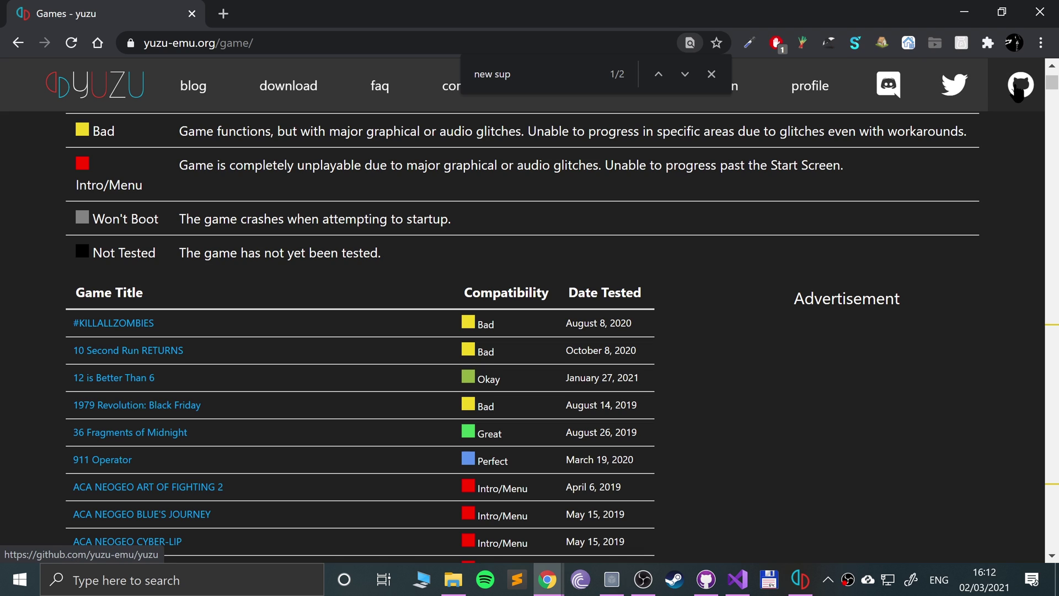
click(712, 74)
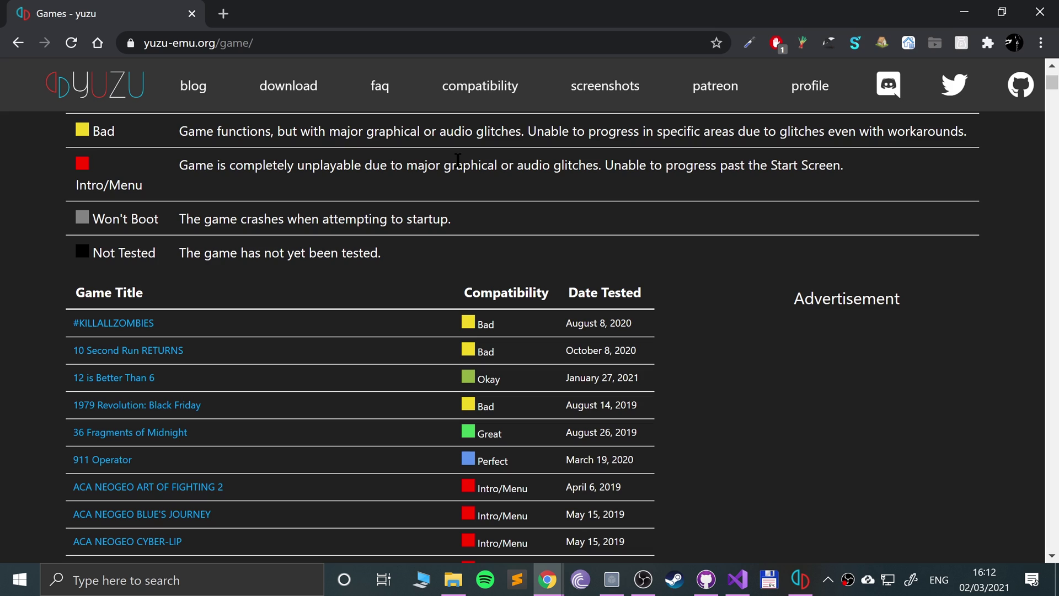